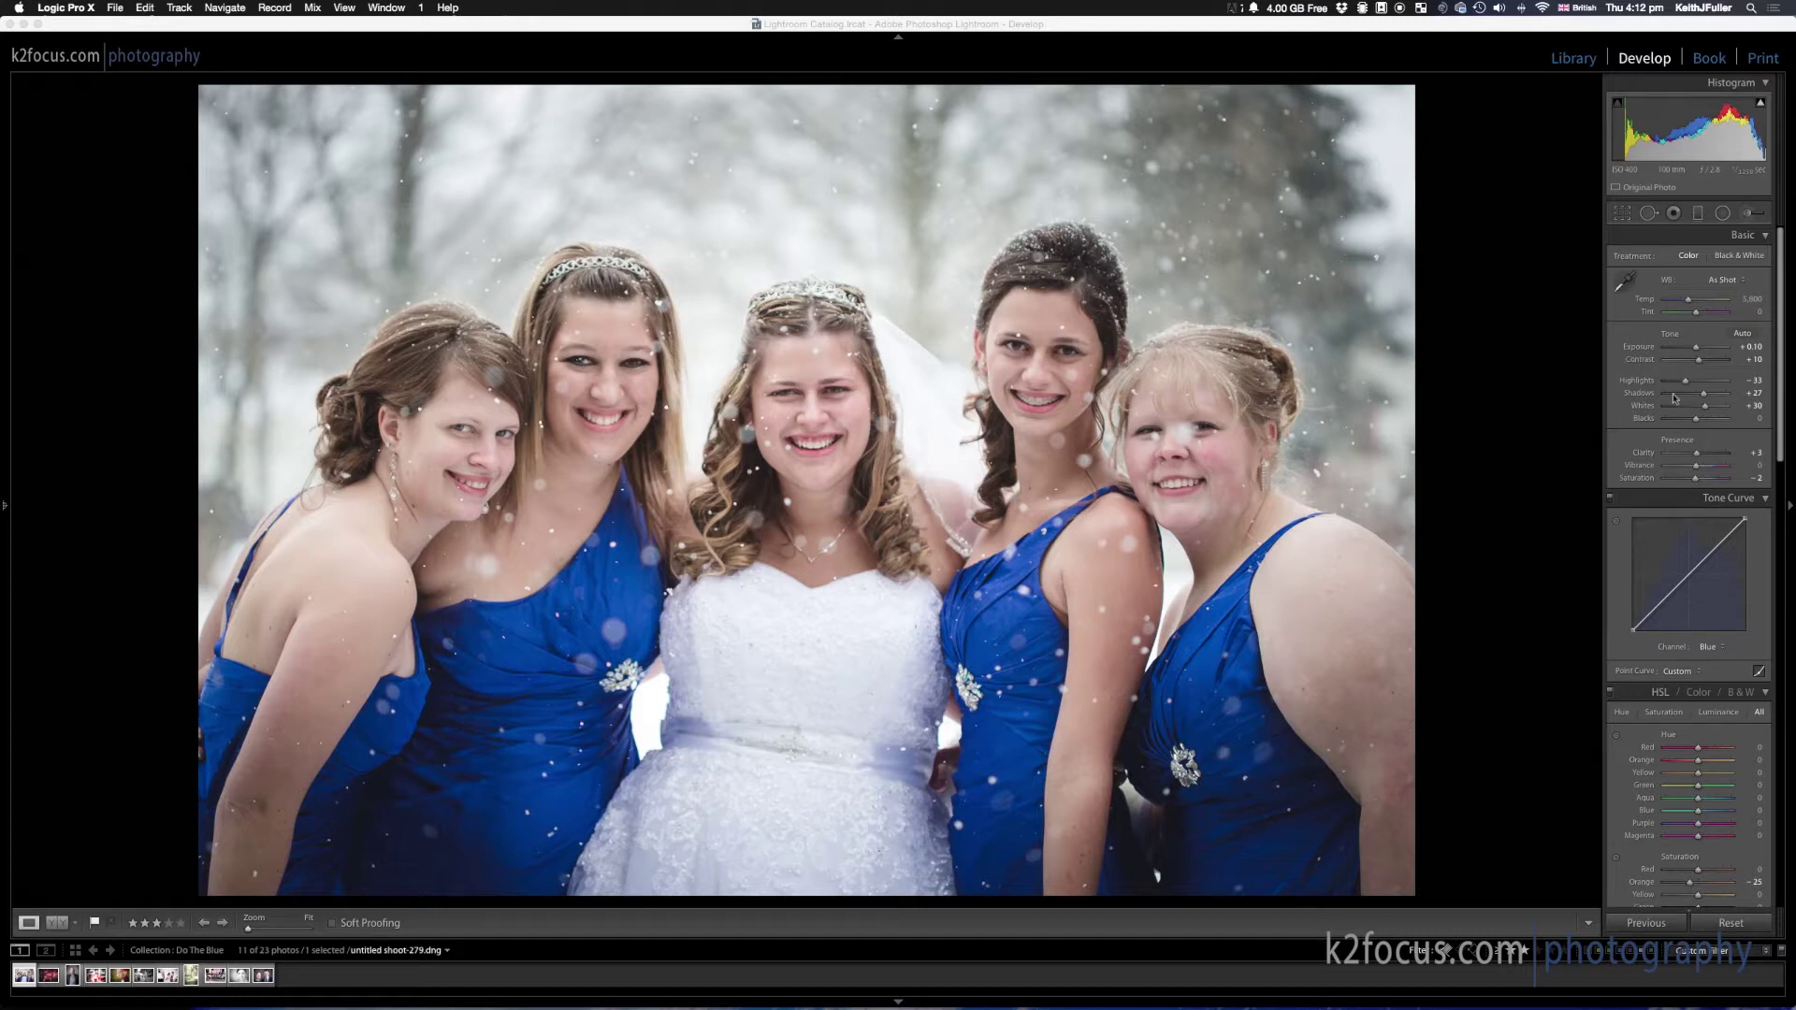
Try raising the wedding photo's Clarity to 100 and undo the change
{"action": "scroll", "coordinate": [1665, 398], "scroll_direction": "down", "scroll_amount": 2}
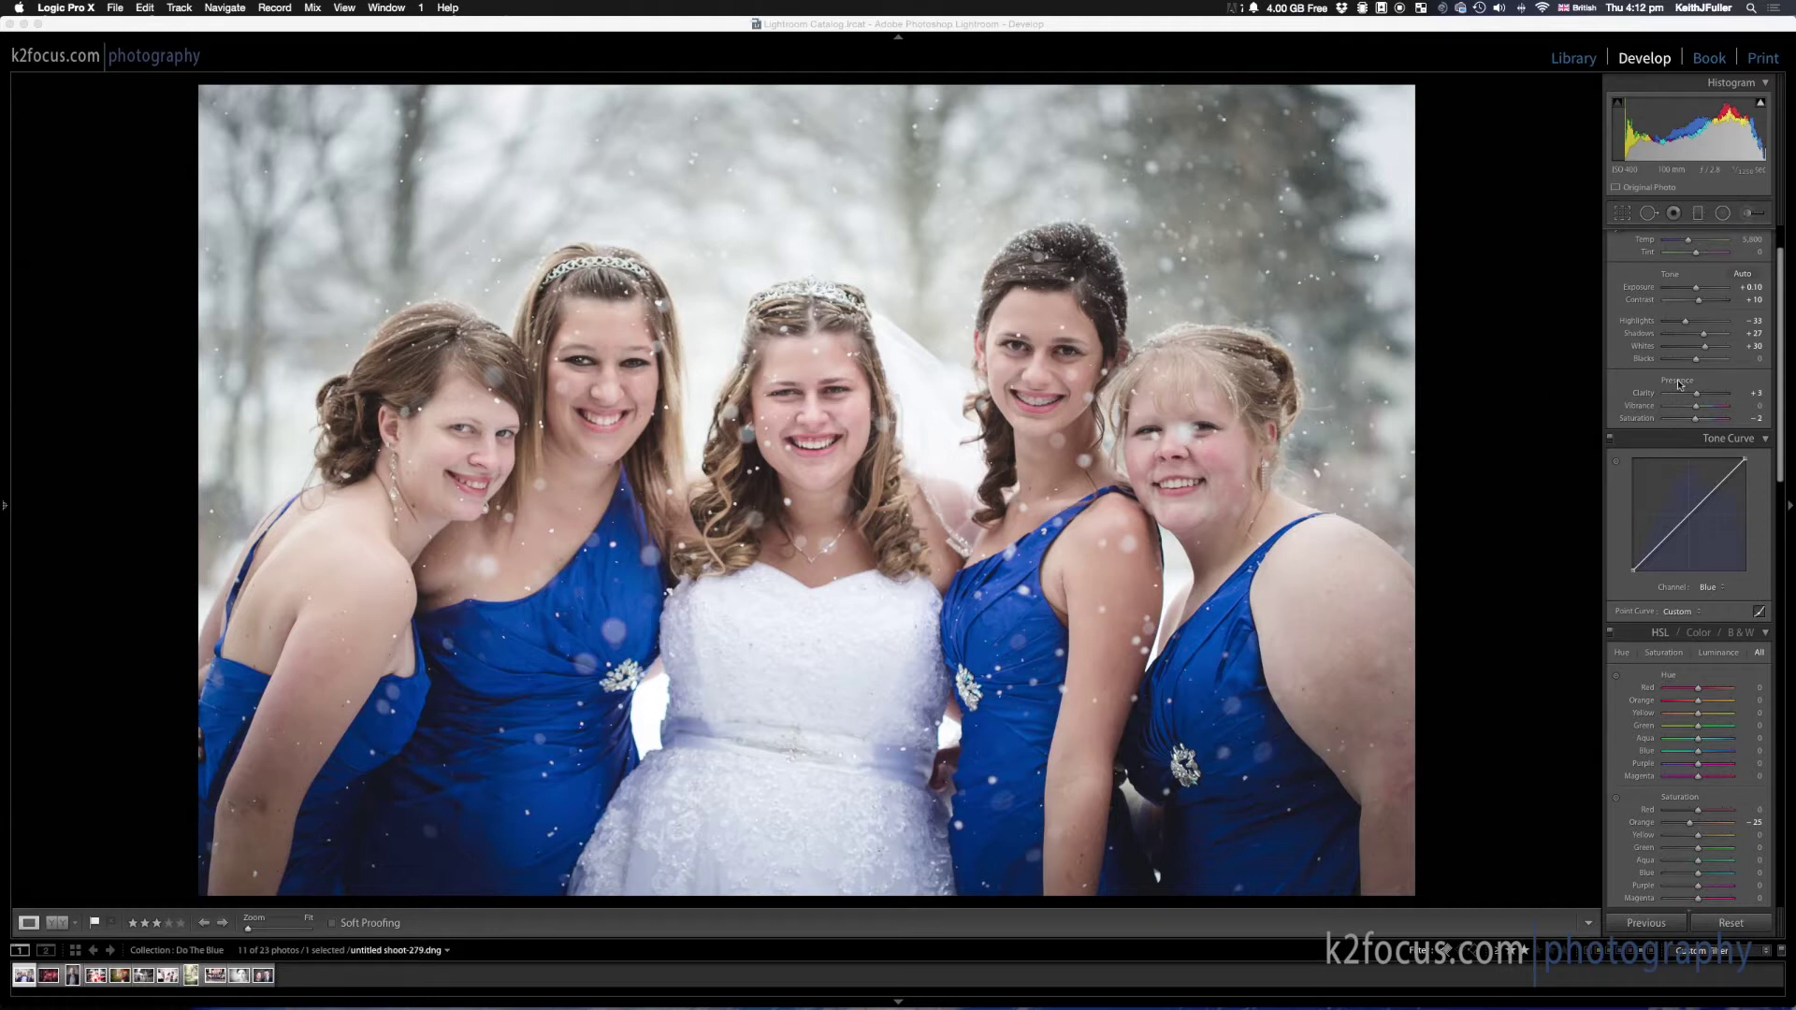
{"action": "left_click_drag", "start_coordinate": [1695, 392], "coordinate": [1740, 392]}
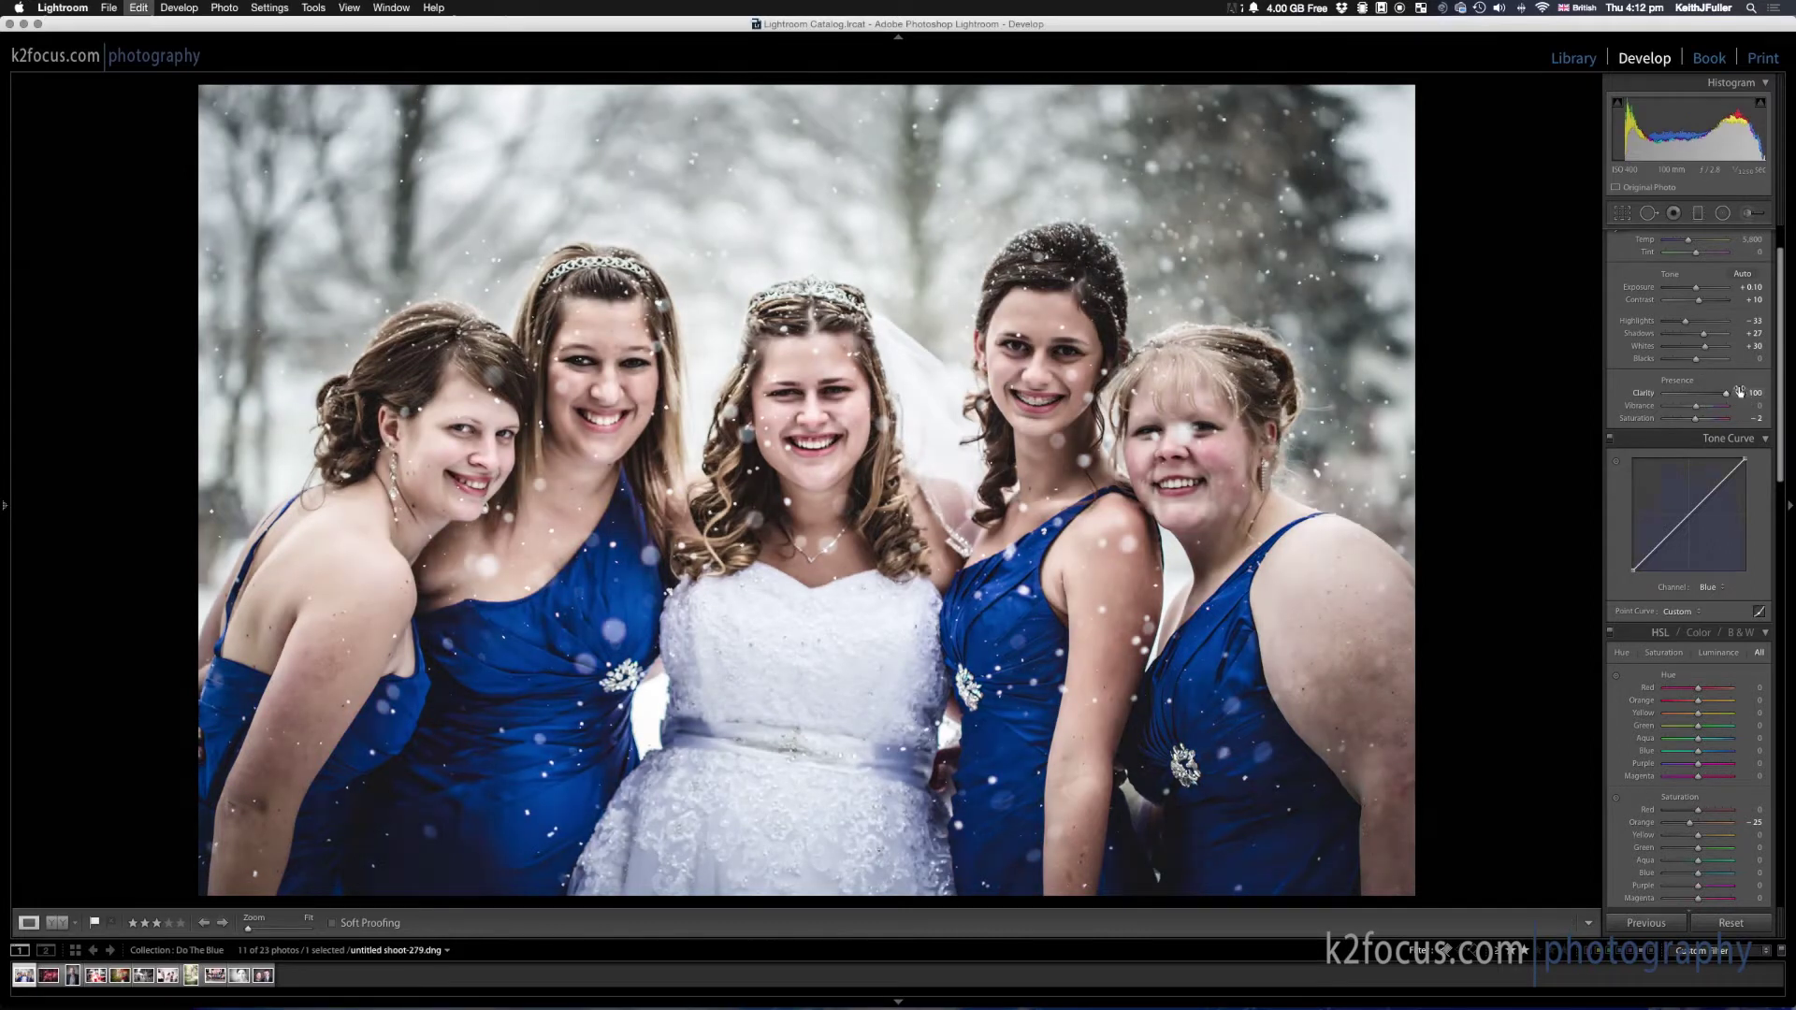
{"action": "key", "text": "super+z"}
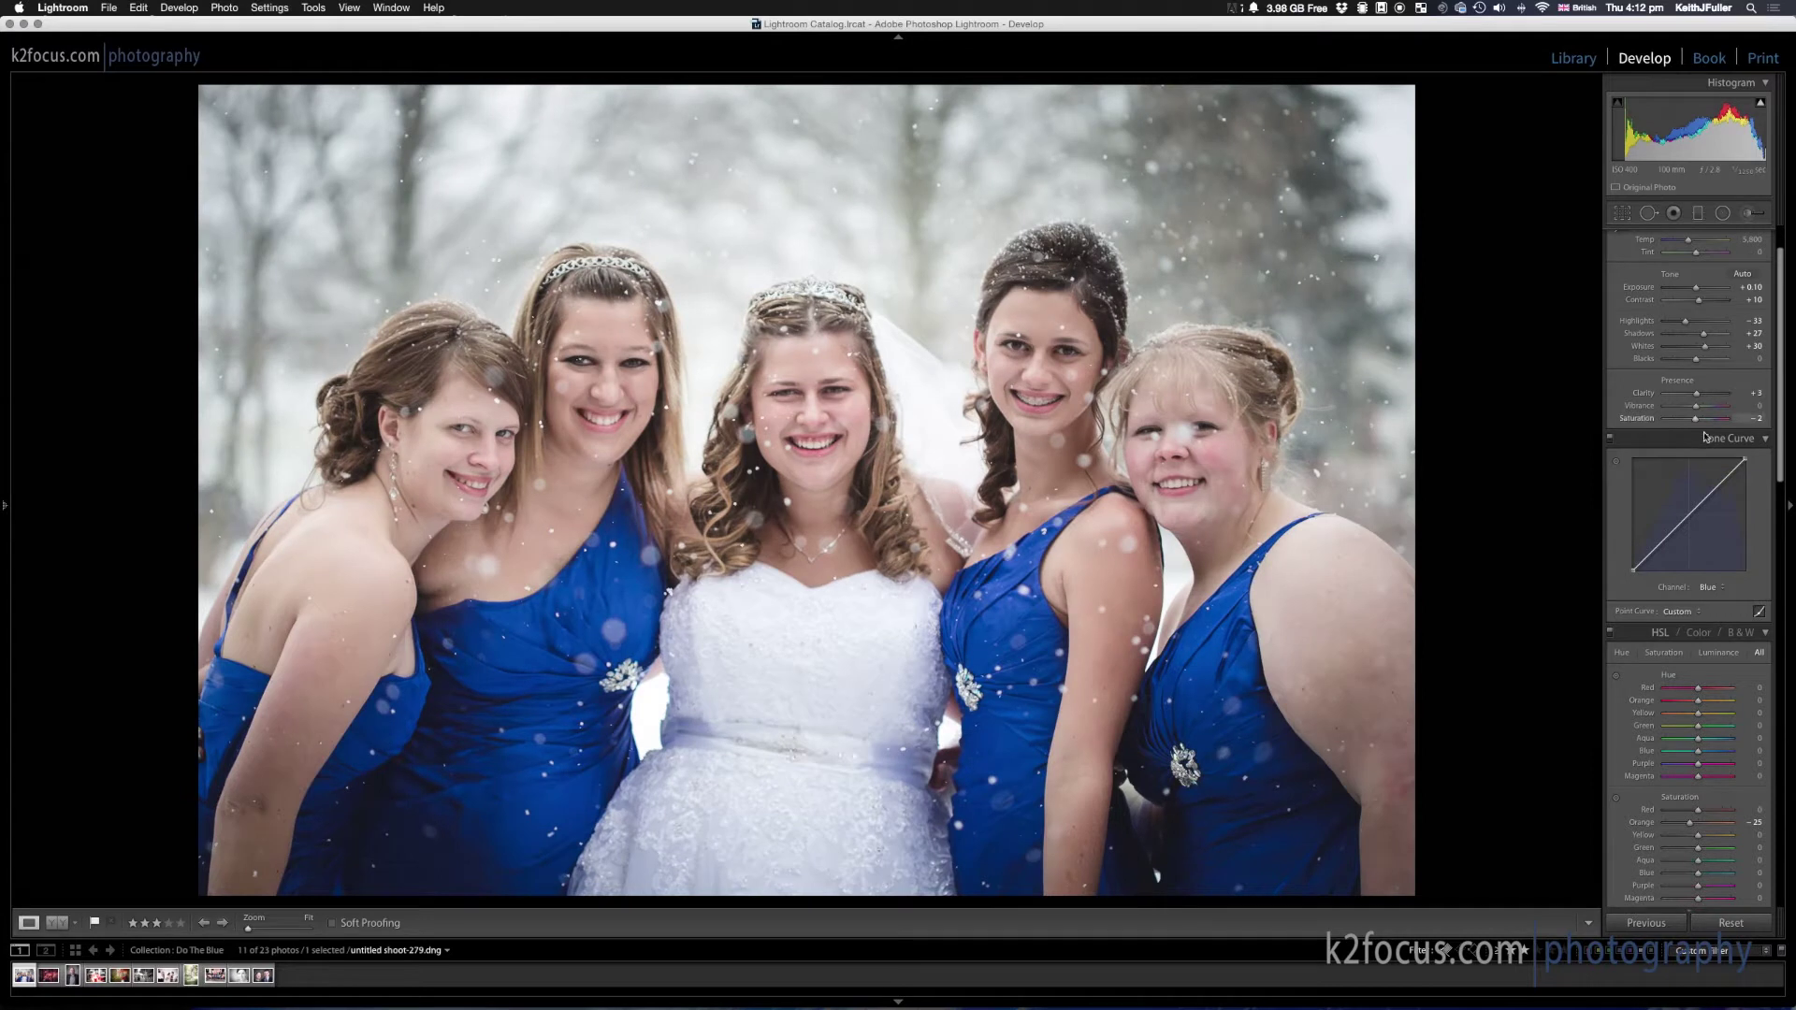
Try split toning with highlights hue 72, saturation 61, shadows hue 173, saturation 60 and balance +41, and switch the effect off
{"action": "scroll", "coordinate": [1694, 548], "scroll_direction": "down", "scroll_amount": 3}
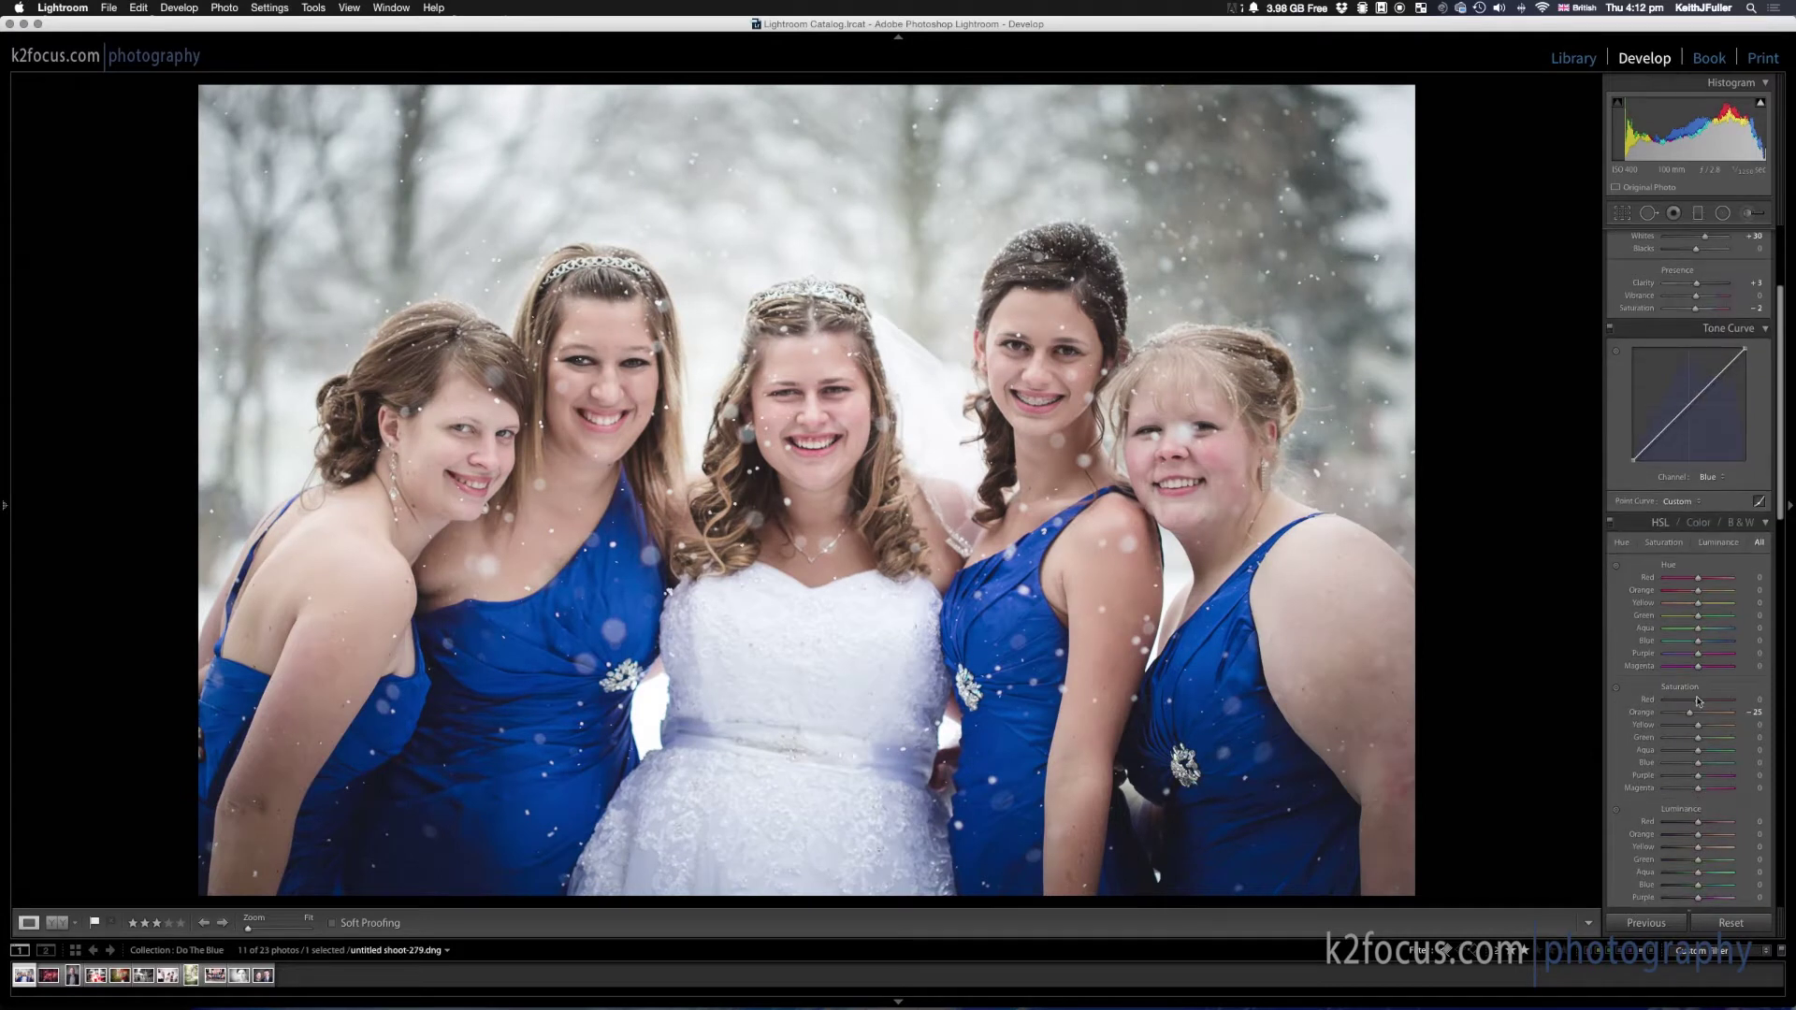
{"action": "scroll", "coordinate": [1673, 703], "scroll_direction": "down", "scroll_amount": 1}
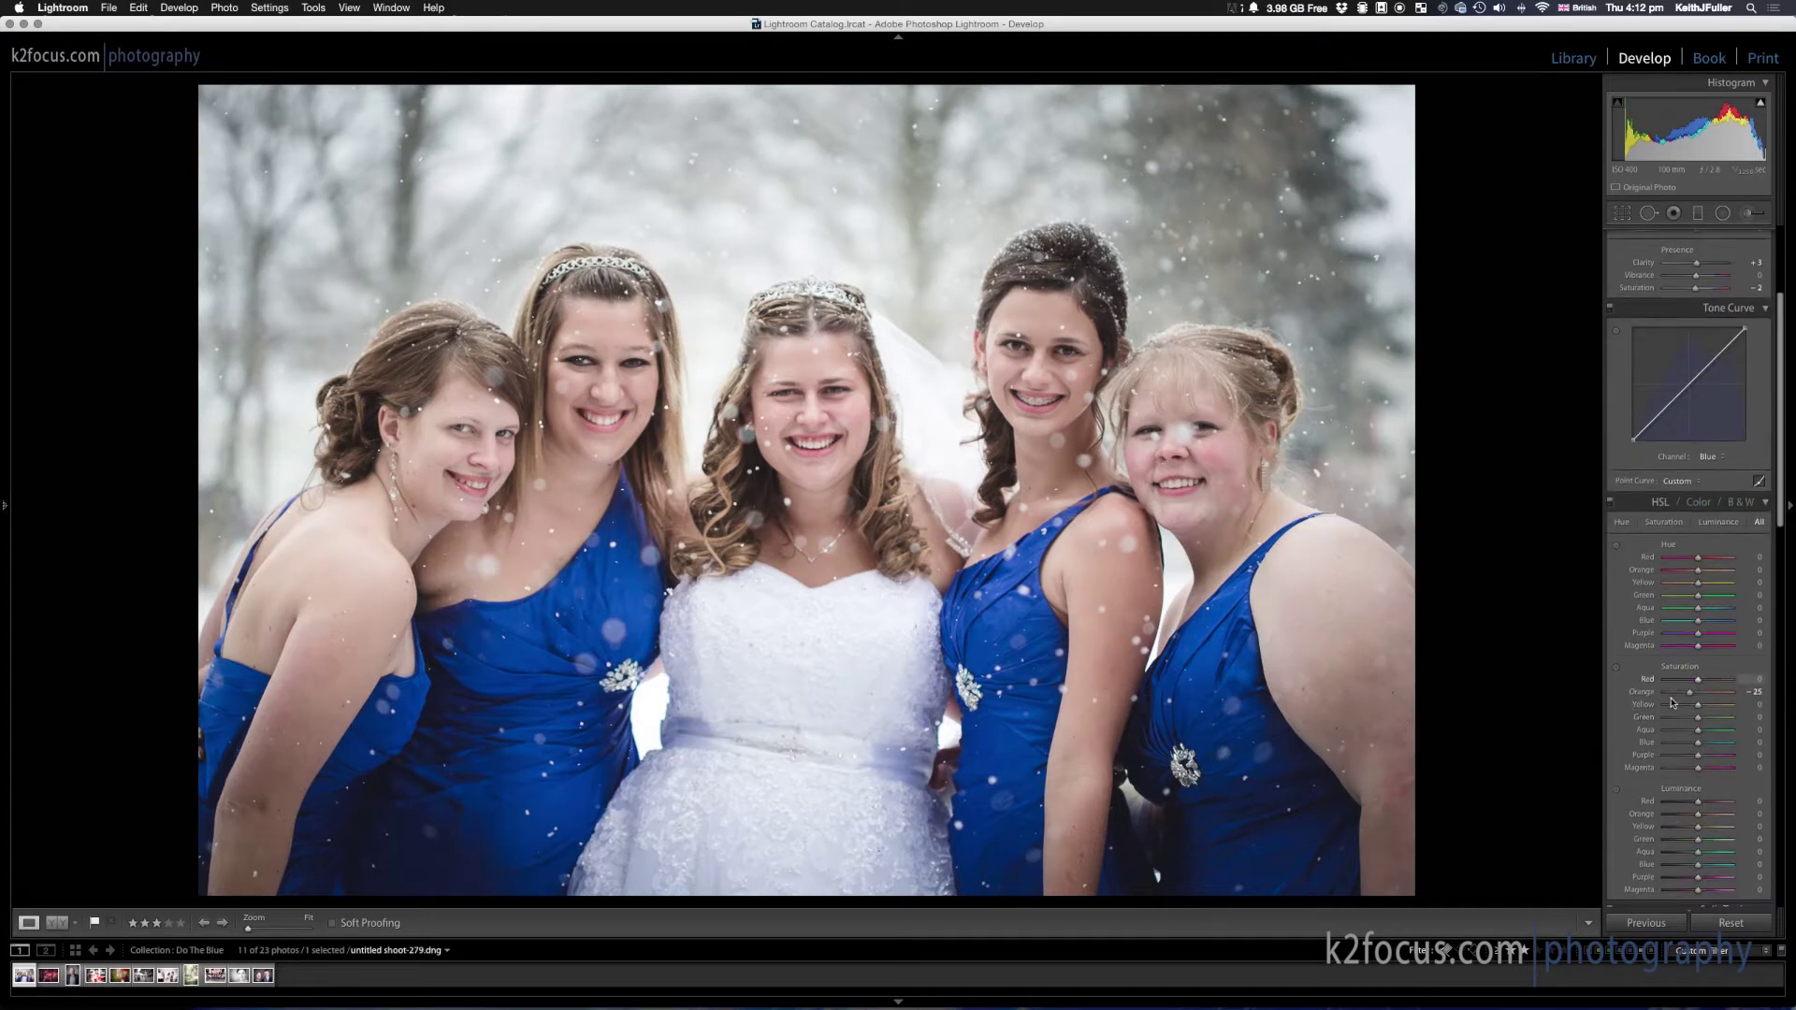
{"action": "scroll", "coordinate": [1674, 693], "scroll_direction": "down", "scroll_amount": 5}
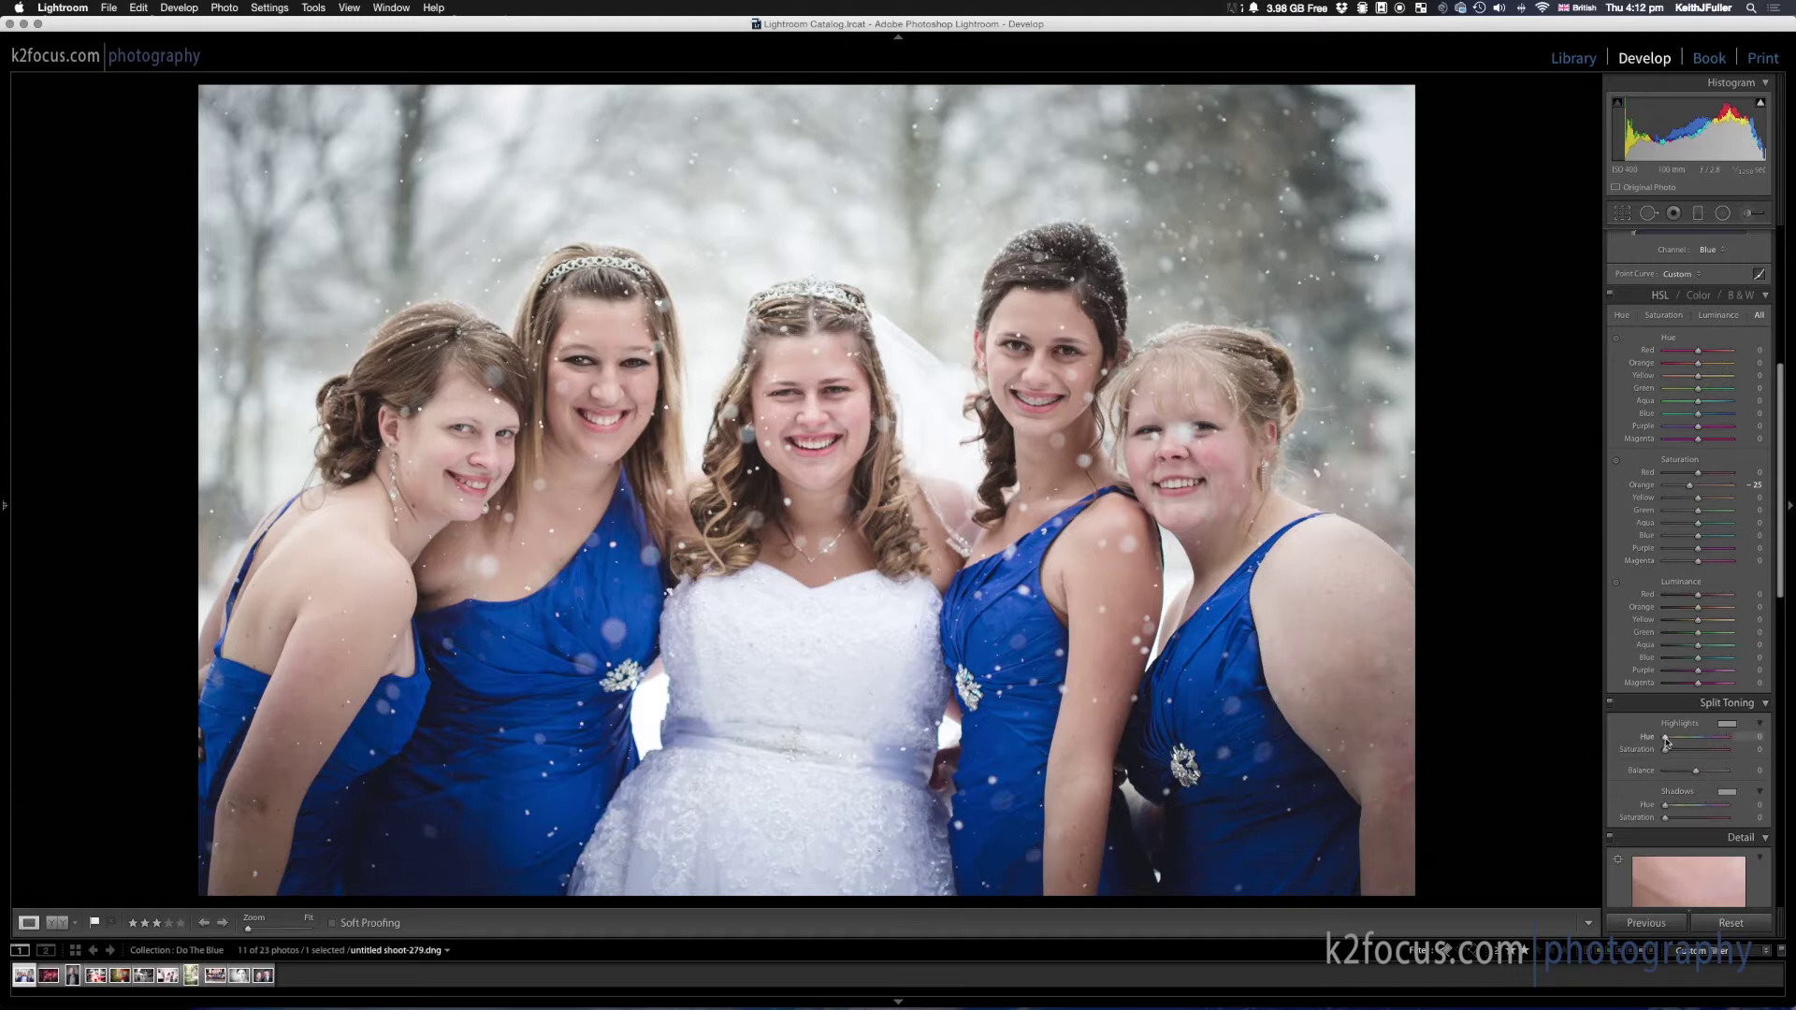
{"action": "left_click_drag", "start_coordinate": [1665, 738], "coordinate": [1715, 773]}
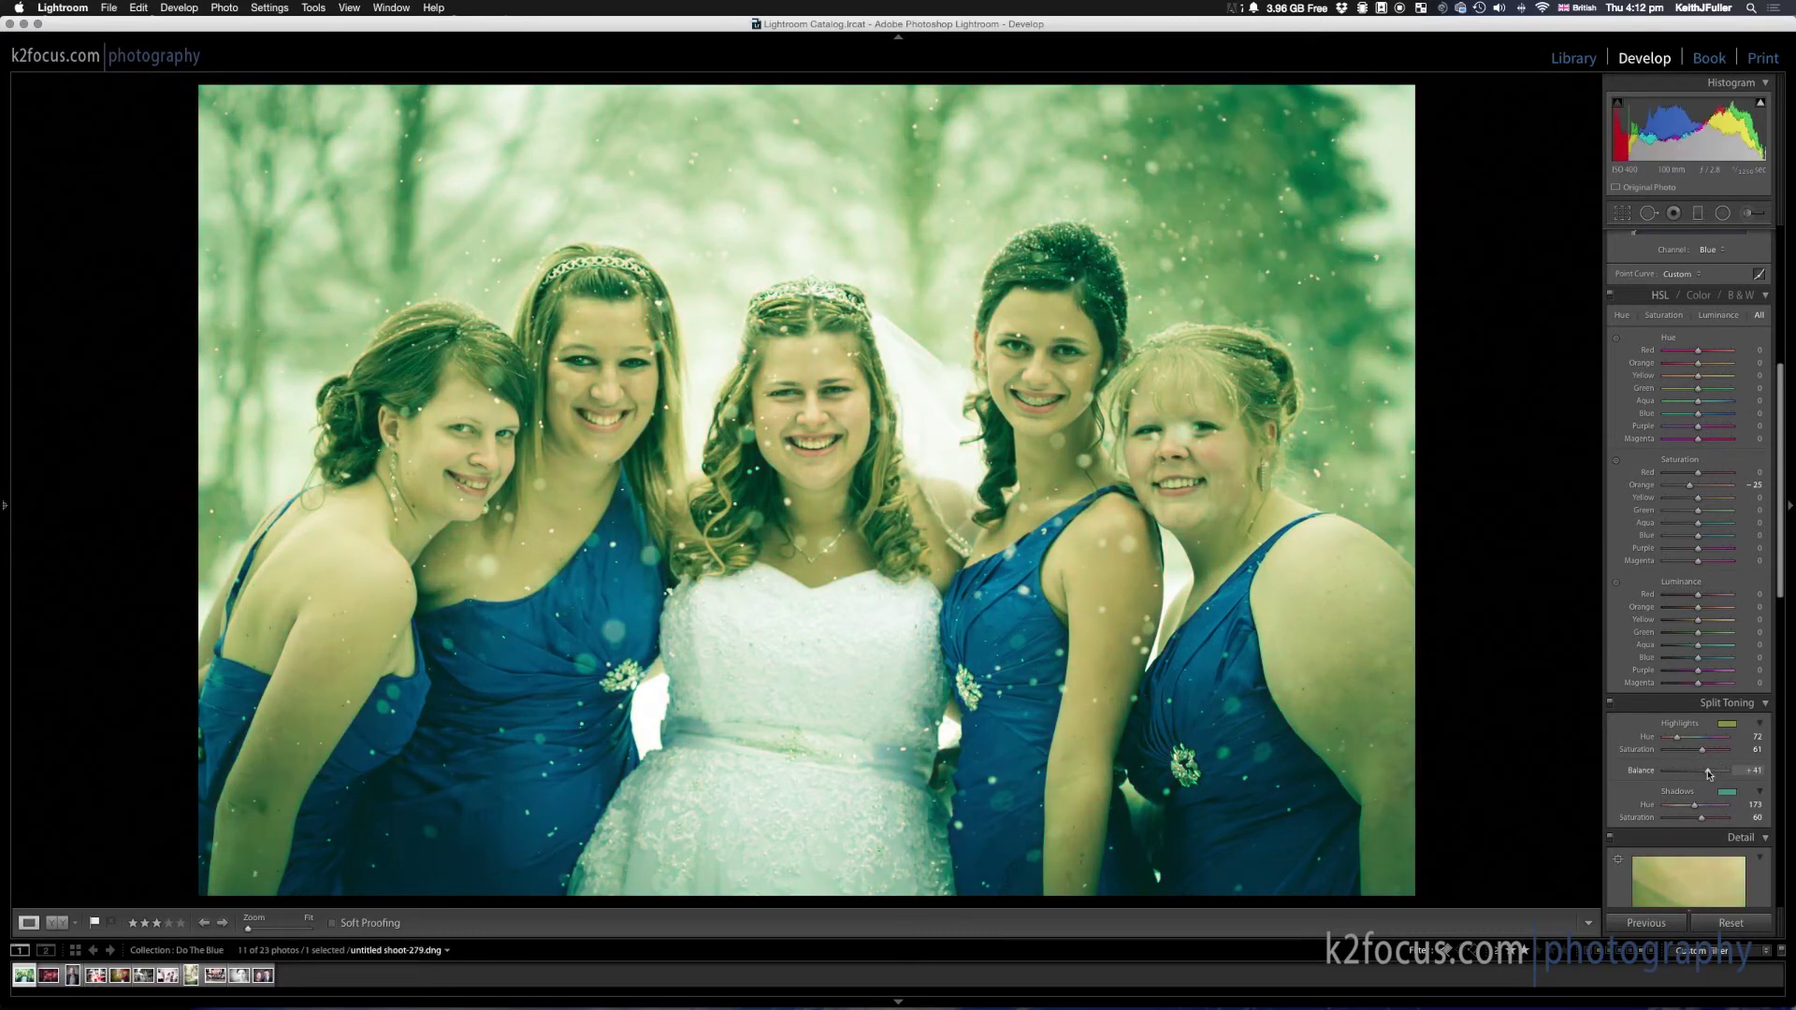
{"action": "left_click", "coordinate": [1610, 703]}
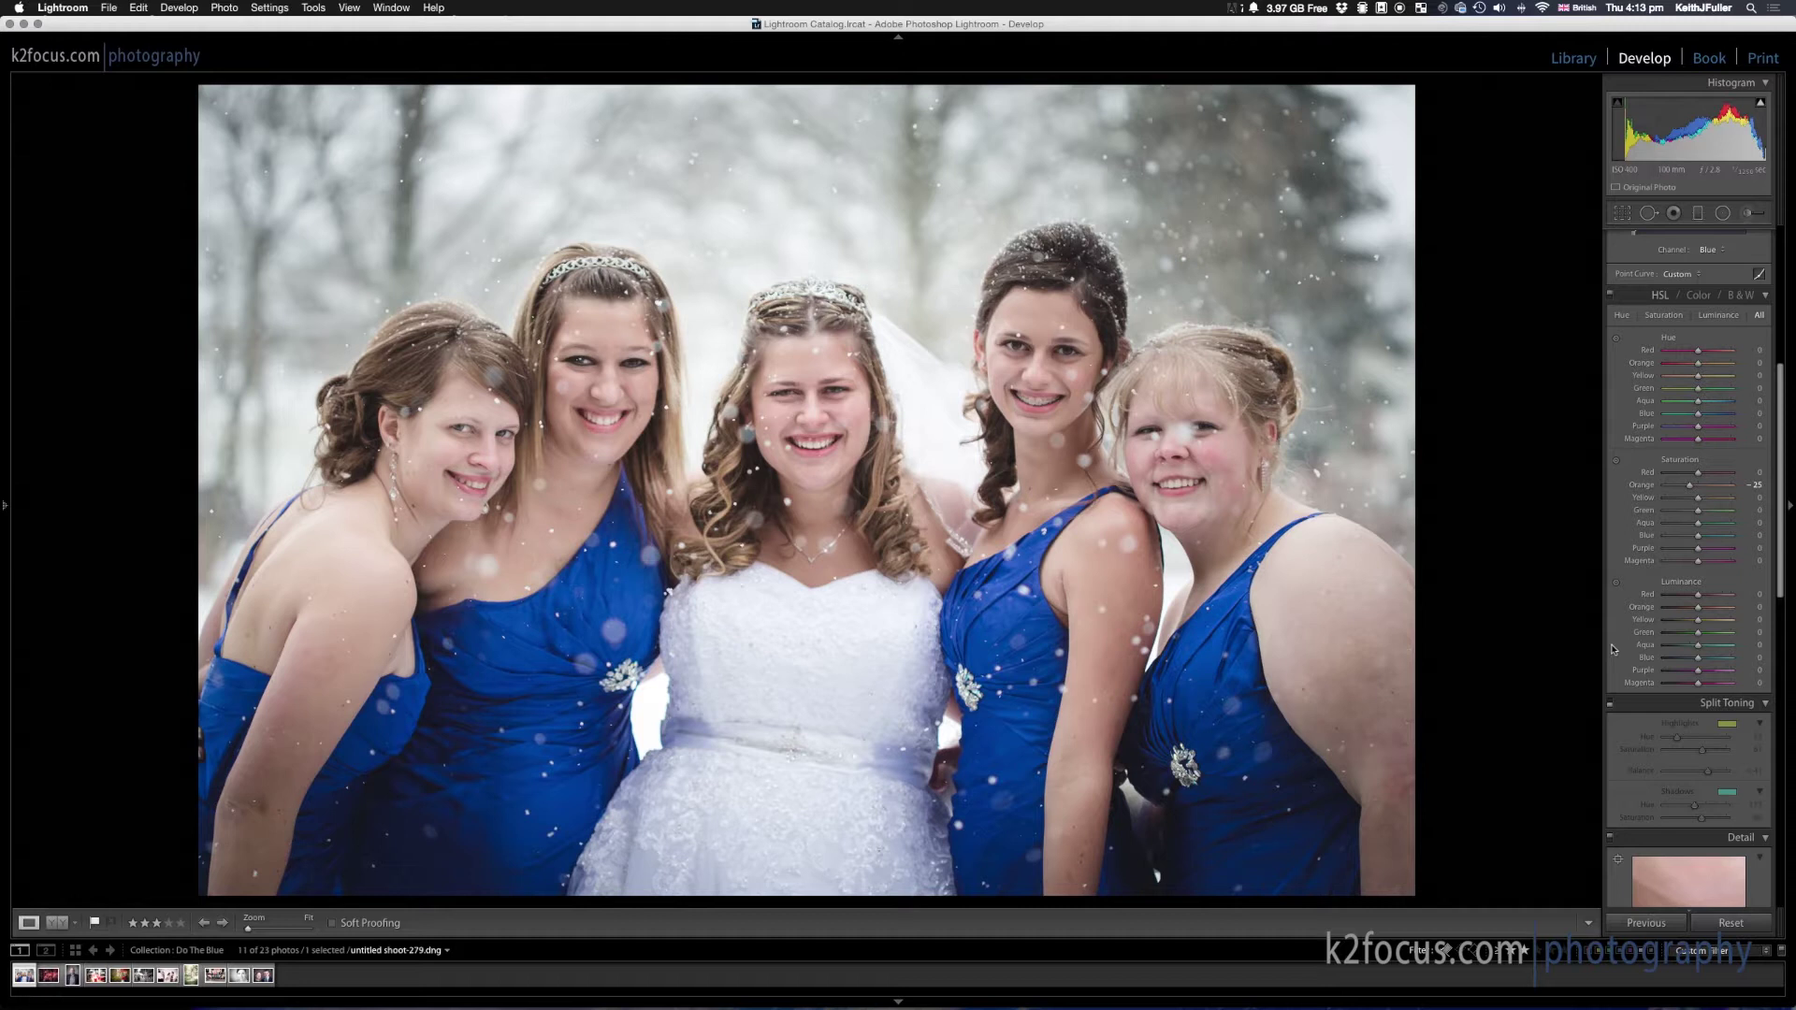
View the wedding photo's RGB tone curve and return to the Blue channel curve
{"action": "scroll", "coordinate": [1683, 543], "scroll_direction": "up", "scroll_amount": 5}
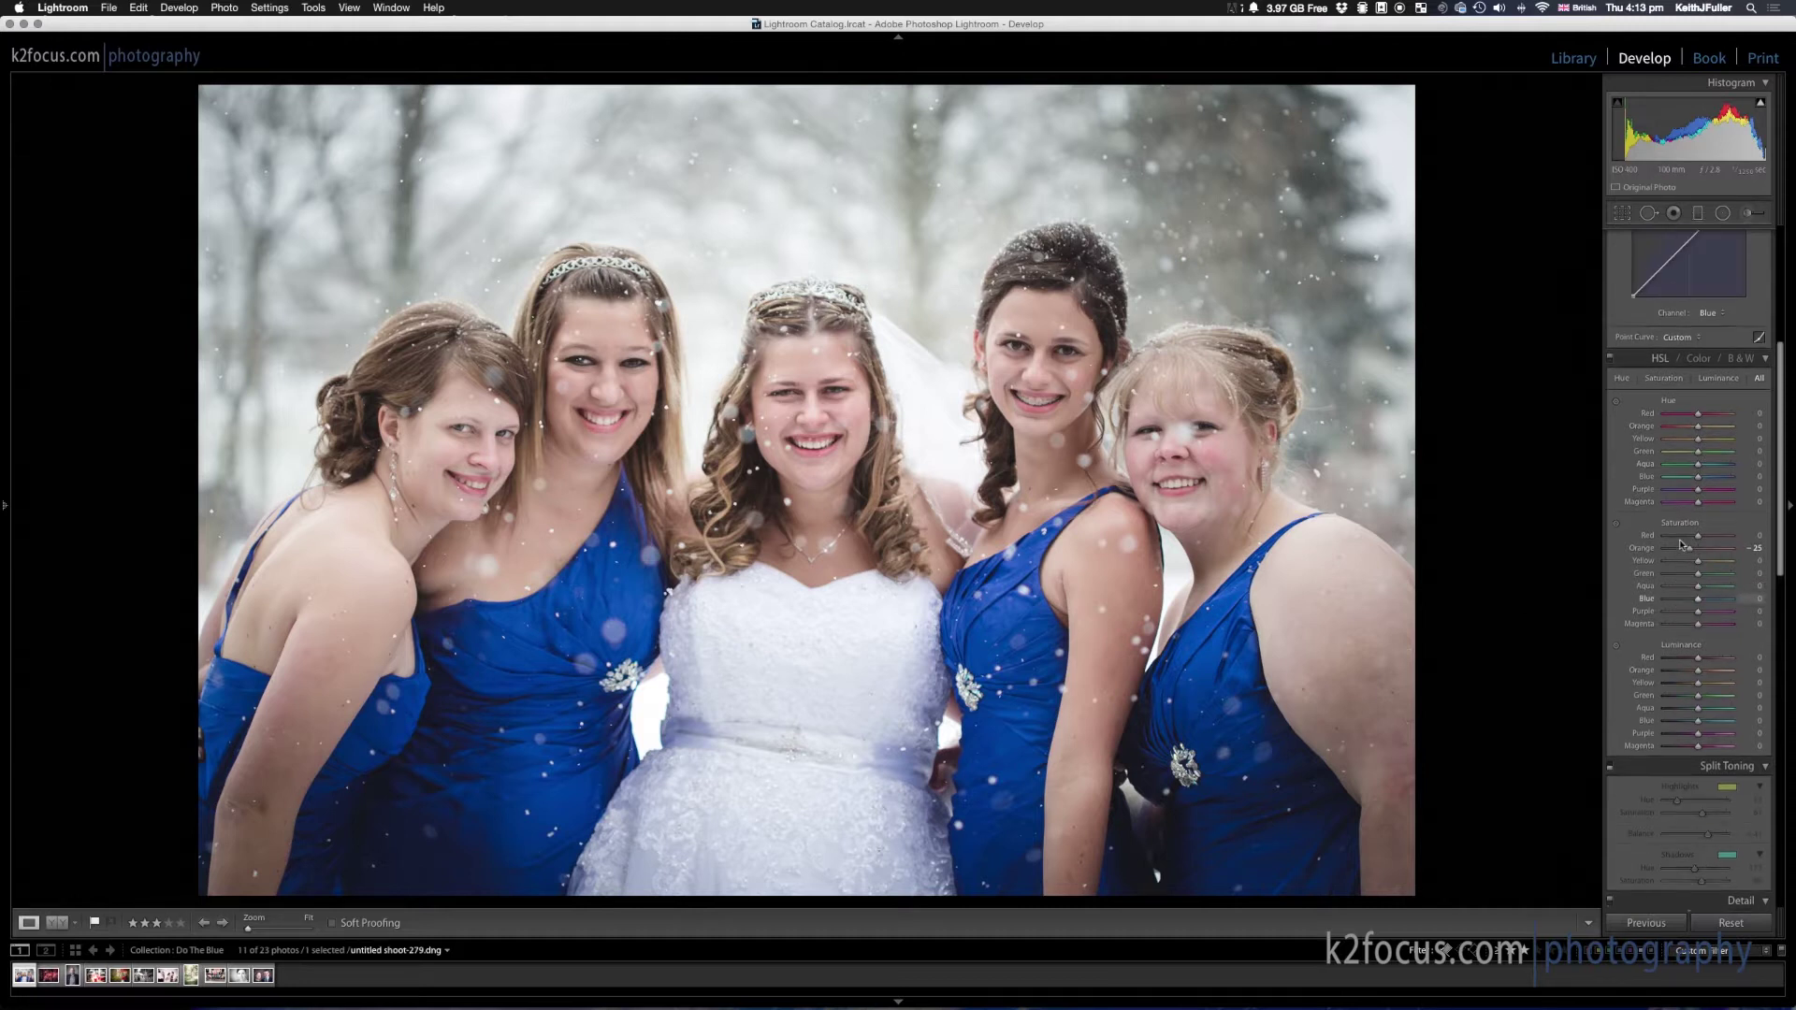
{"action": "scroll", "coordinate": [1667, 517], "scroll_direction": "up", "scroll_amount": 1}
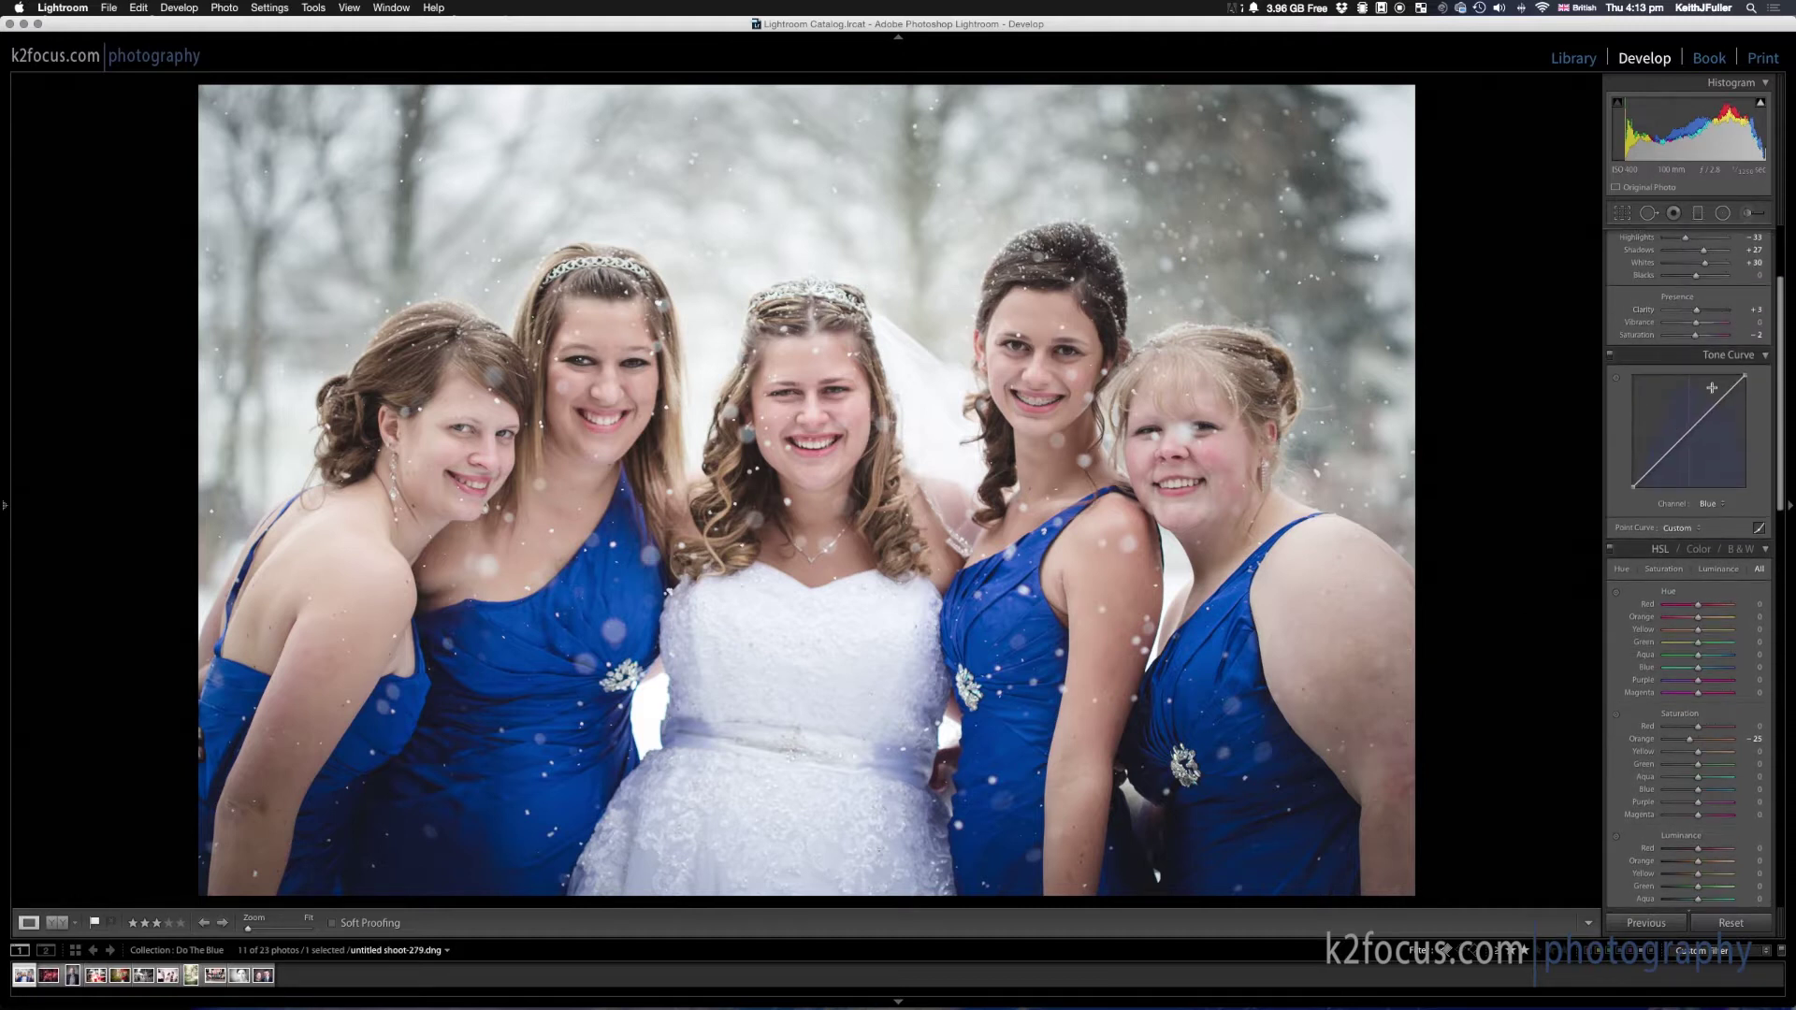
{"action": "left_click", "coordinate": [1706, 503]}
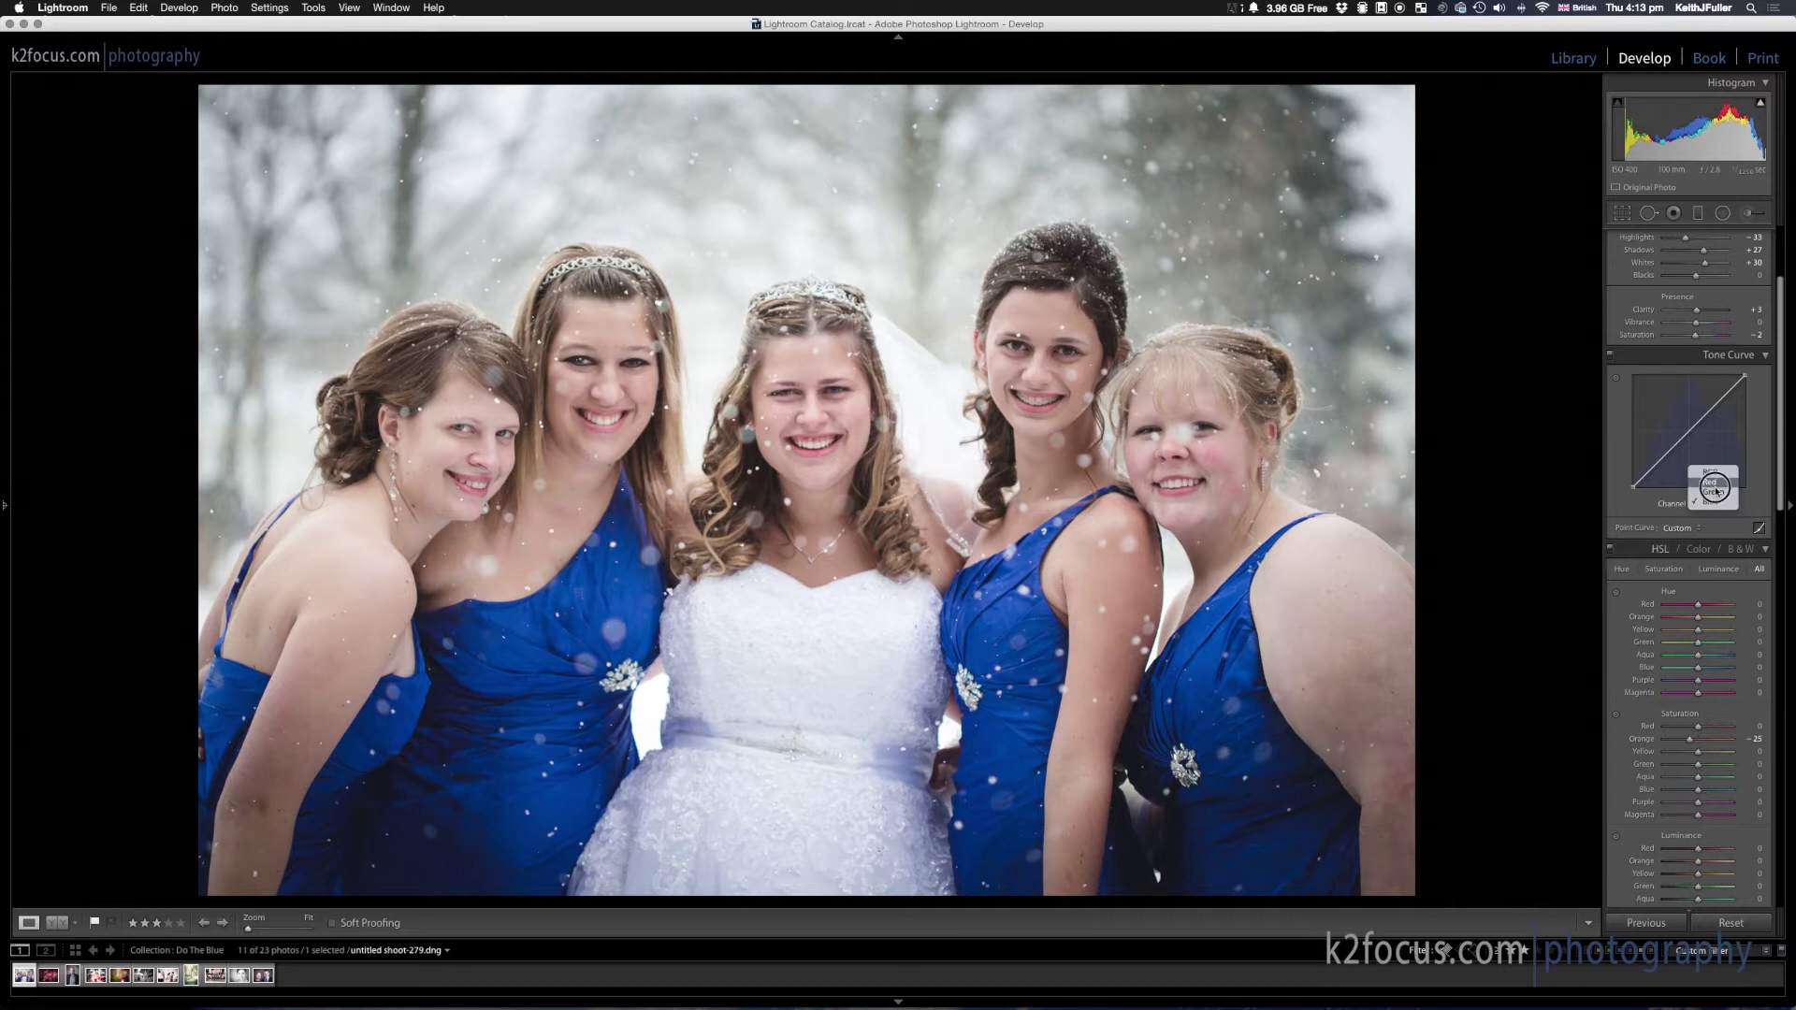
{"action": "left_click", "coordinate": [1711, 473]}
{"action": "left_click", "coordinate": [1710, 503]}
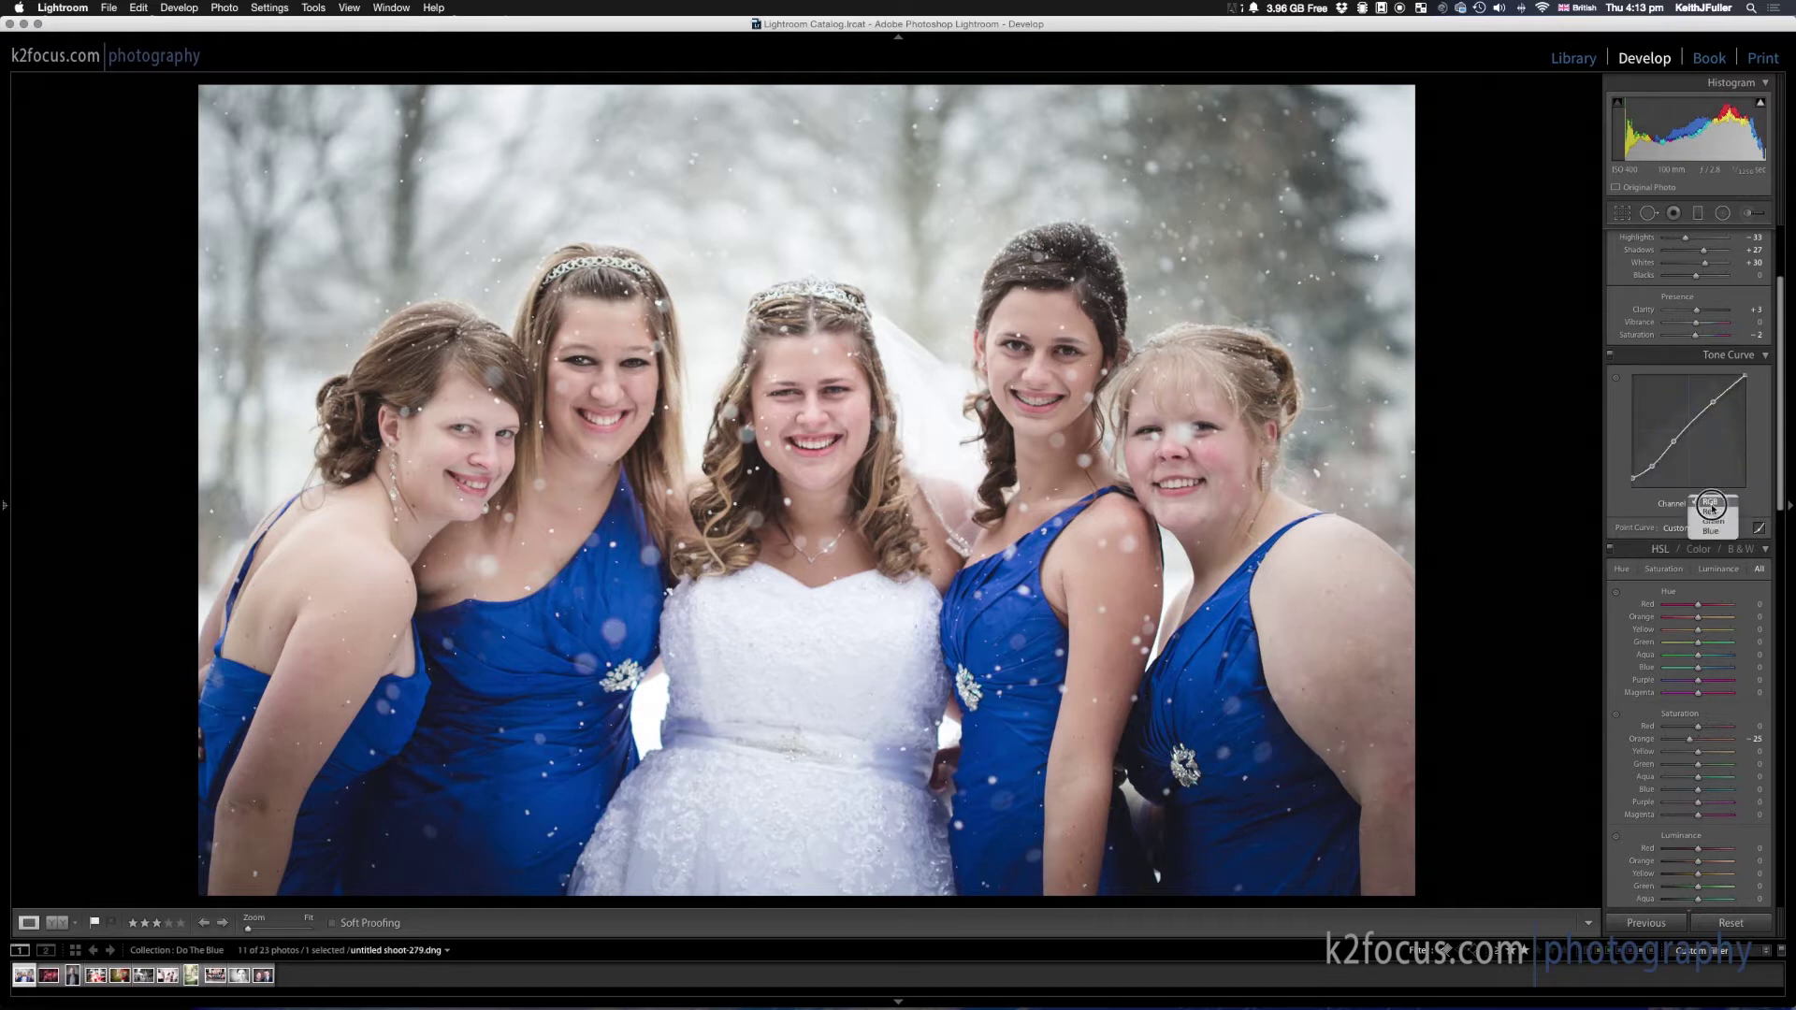
{"action": "left_click", "coordinate": [1711, 530]}
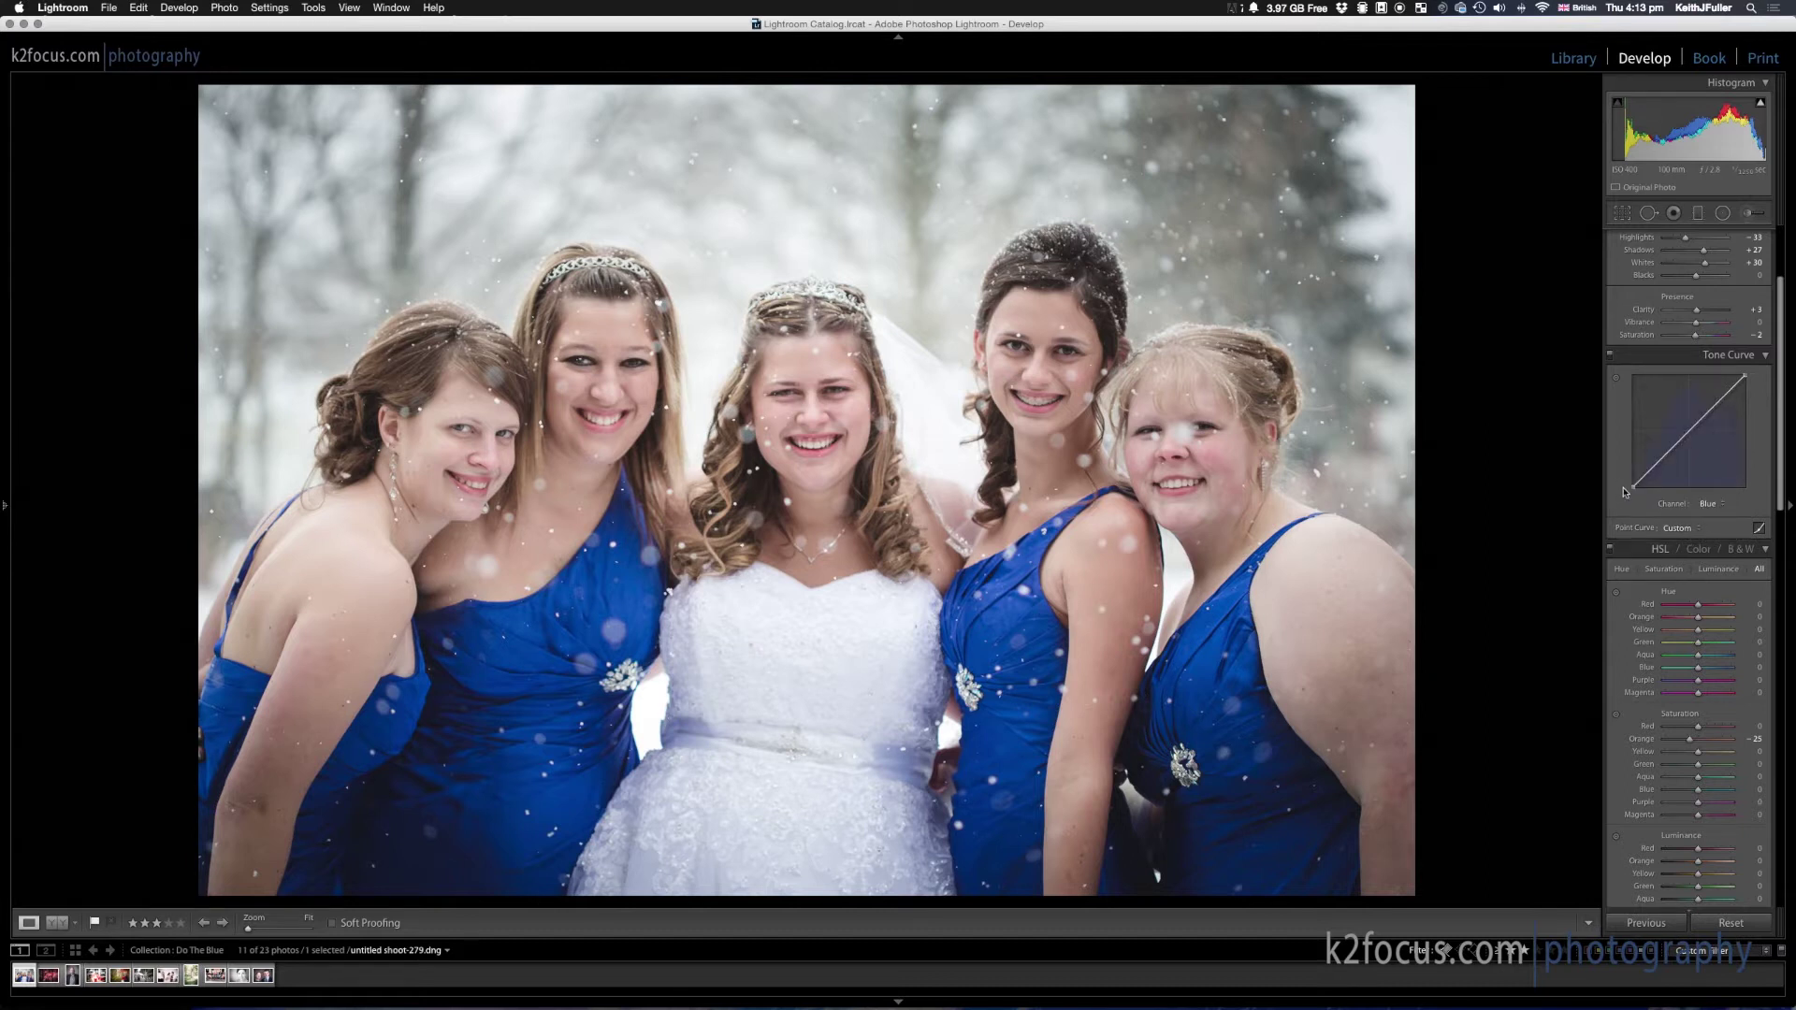
Raise the black point of the wedding photo's Blue tone curve slightly, comparing the photo without and with the change
{"action": "left_click_drag", "start_coordinate": [1634, 488], "coordinate": [1633, 470]}
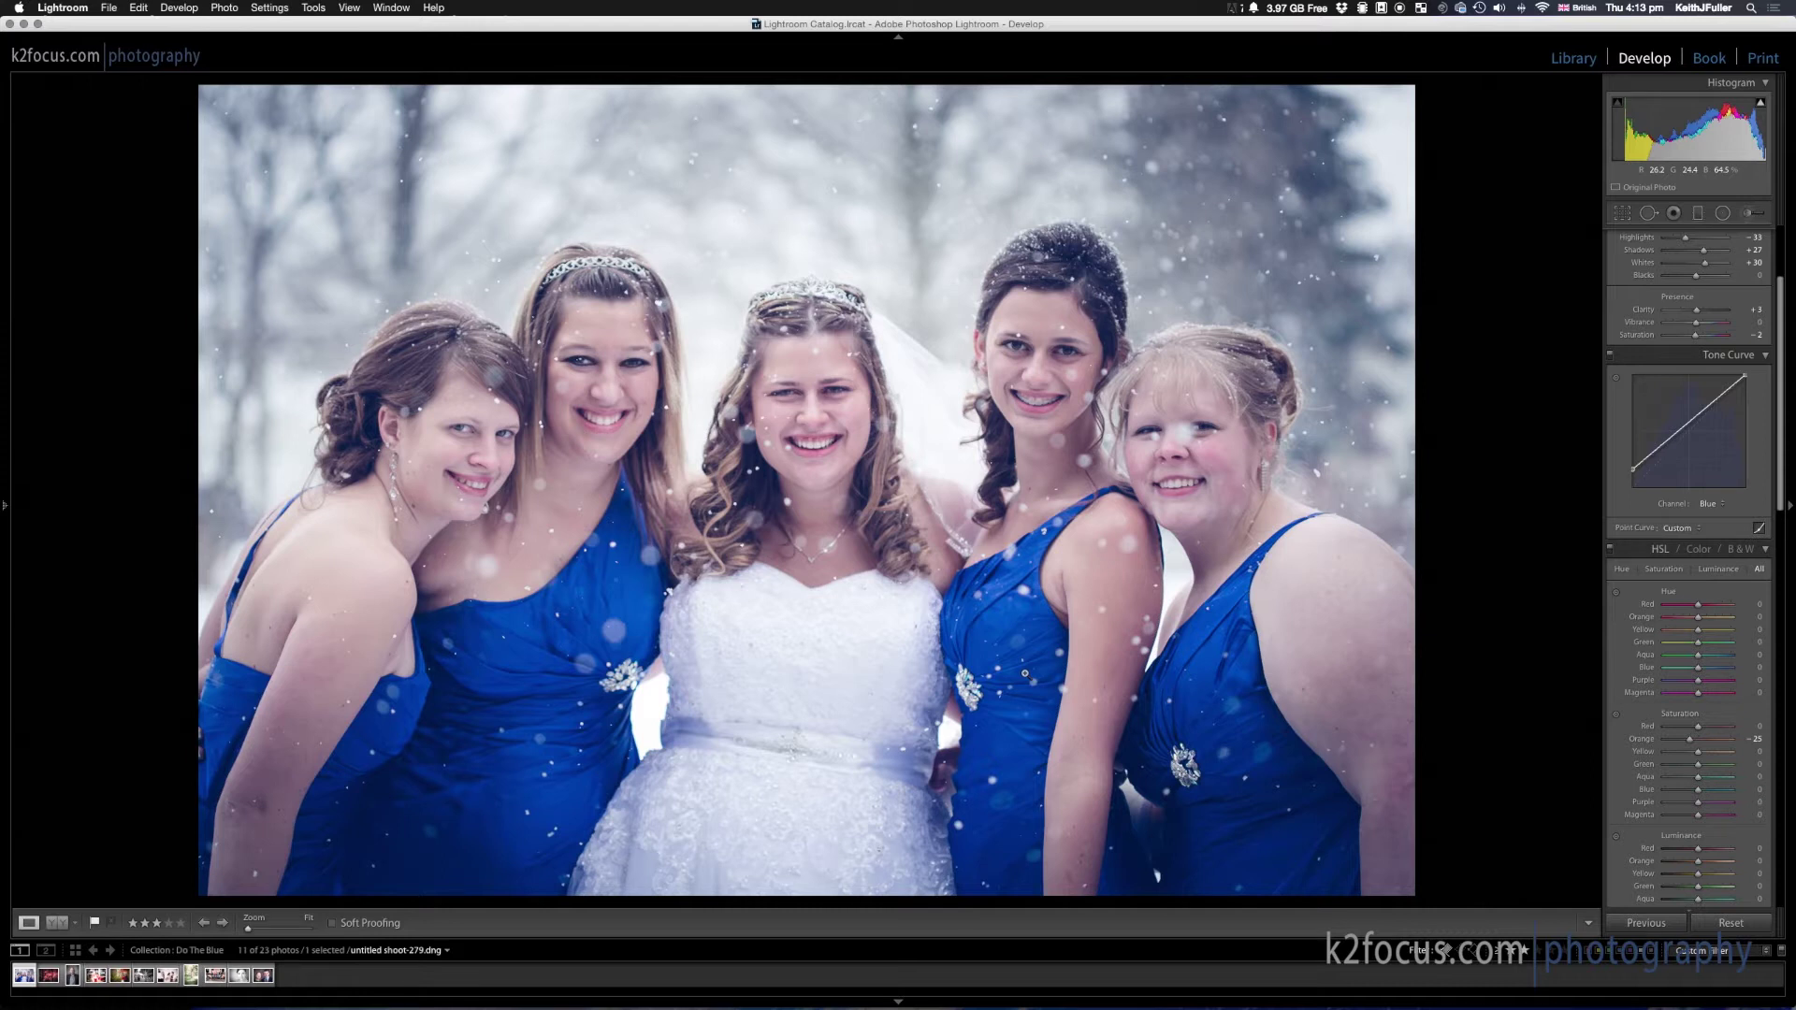
{"action": "key", "text": "super+z"}
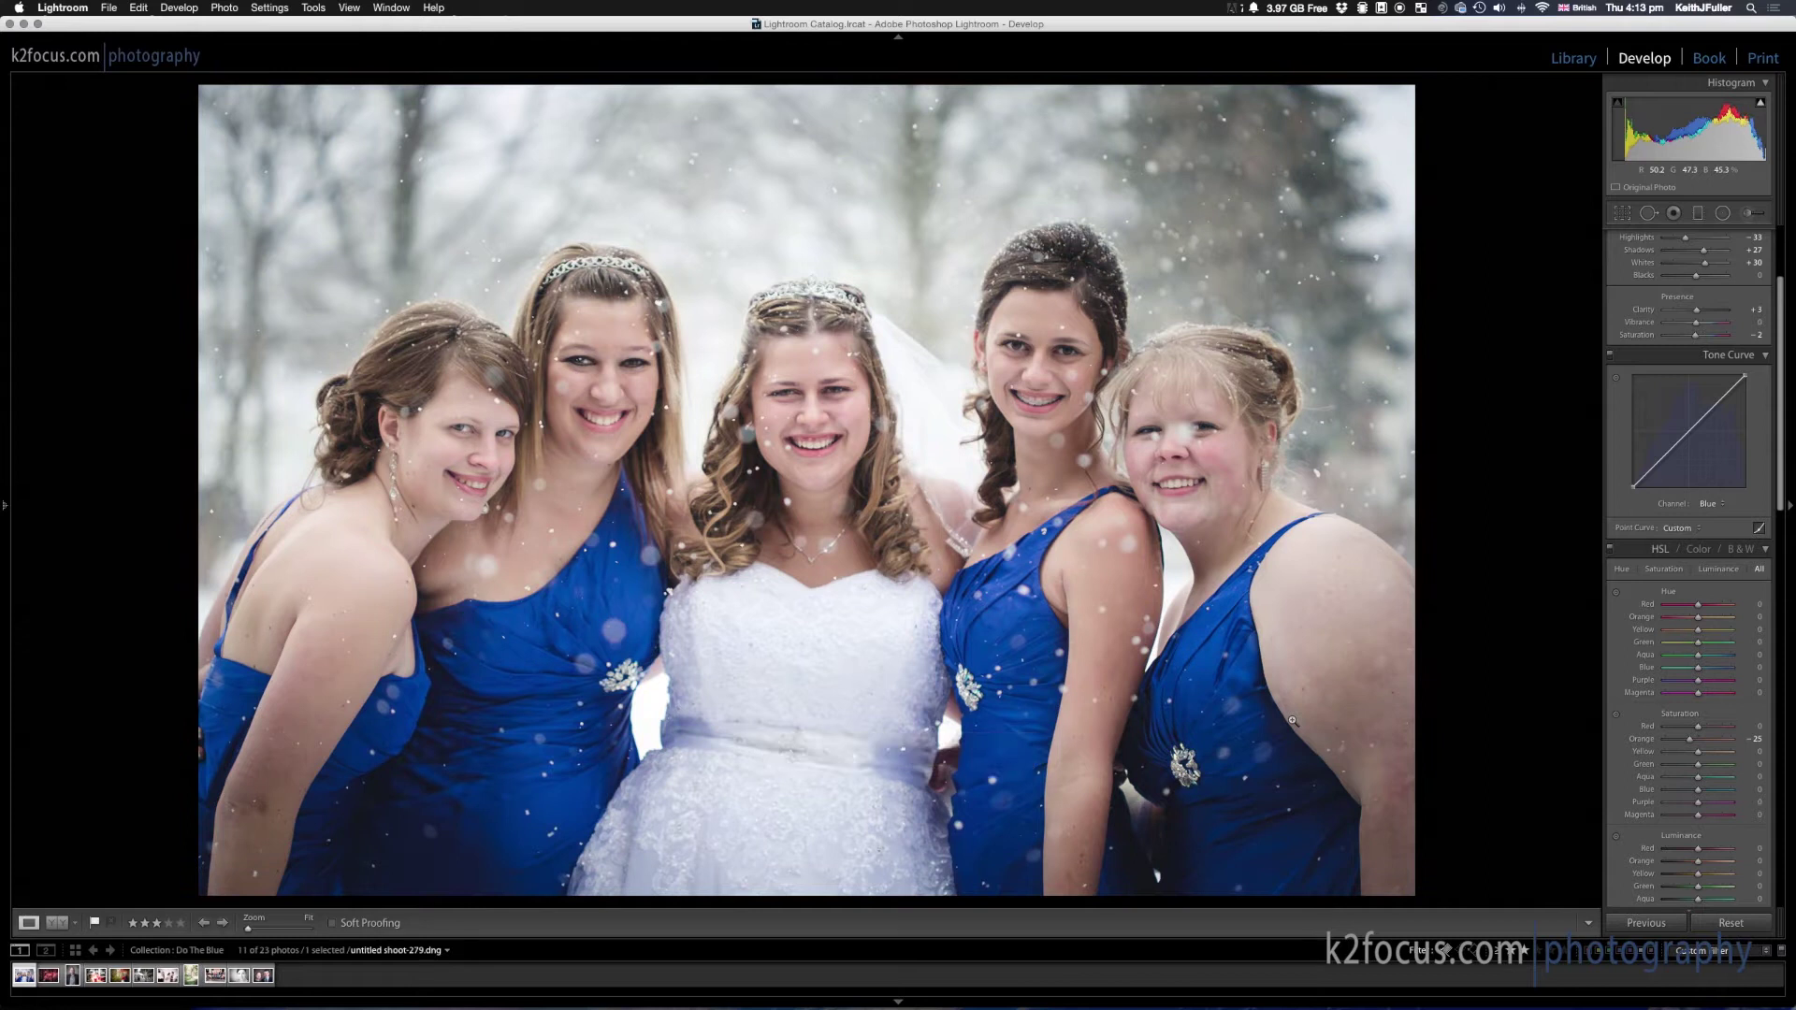
{"action": "key", "text": "super+shift+z"}
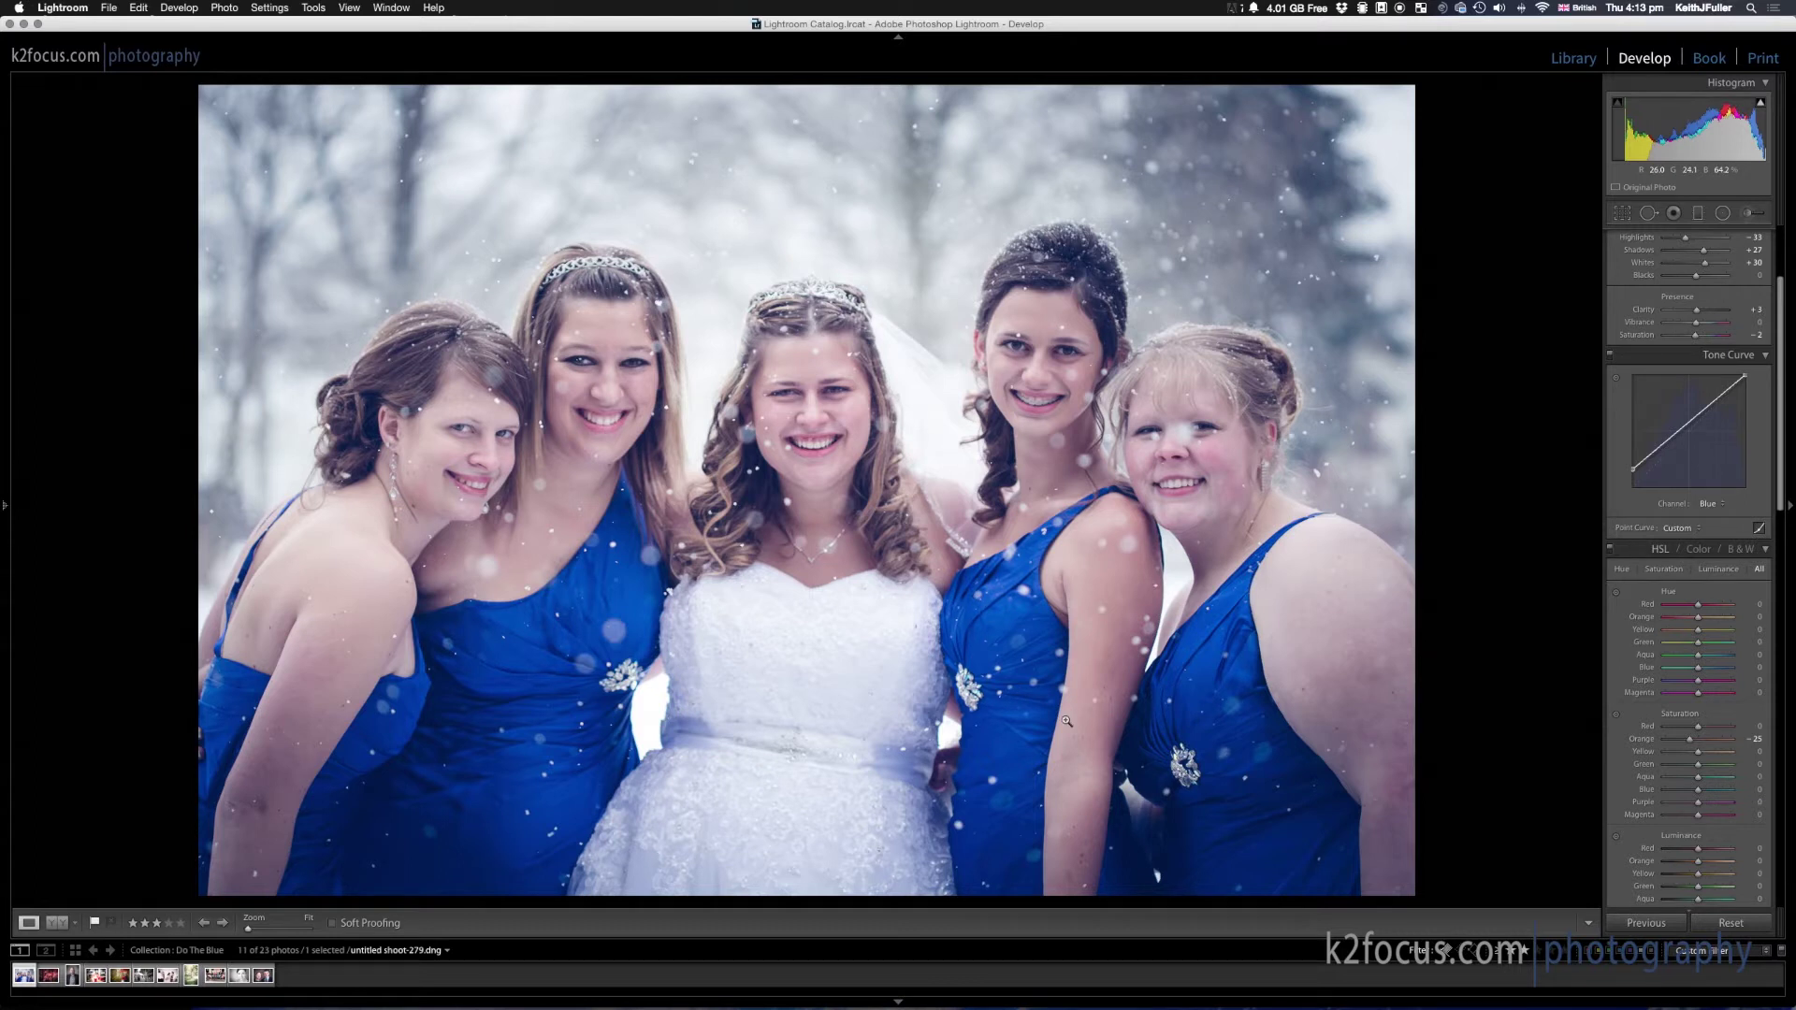
Open the red-leaves photo, try a small Blue hue shift and reset it
{"action": "left_click", "coordinate": [48, 979]}
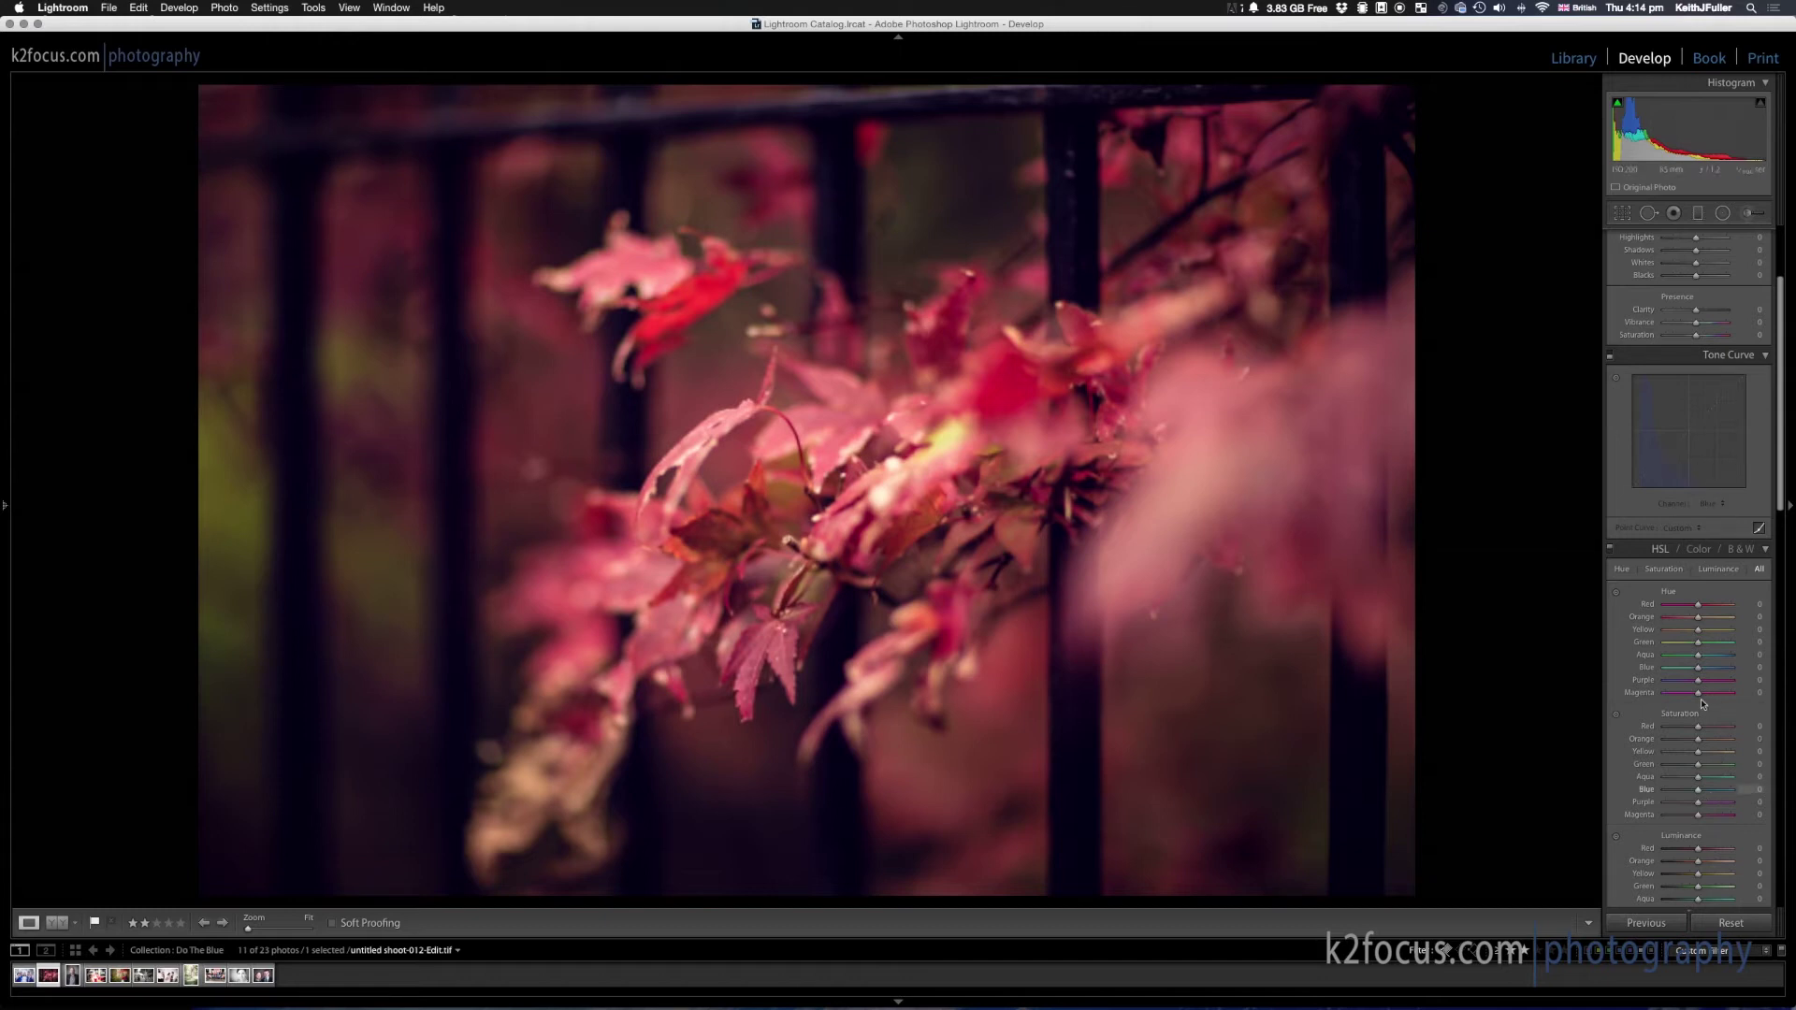
{"action": "mouse_move", "coordinate": [1703, 672]}
{"action": "left_mouse_down"}
{"action": "mouse_move", "coordinate": [1678, 671]}
{"action": "mouse_move", "coordinate": [1747, 672]}
{"action": "mouse_move", "coordinate": [1650, 671]}
{"action": "mouse_move", "coordinate": [1723, 672]}
{"action": "mouse_move", "coordinate": [1696, 673]}
{"action": "left_mouse_up"}
{"action": "left_click", "coordinate": [1644, 667]}
{"action": "double_click", "coordinate": [1648, 668]}
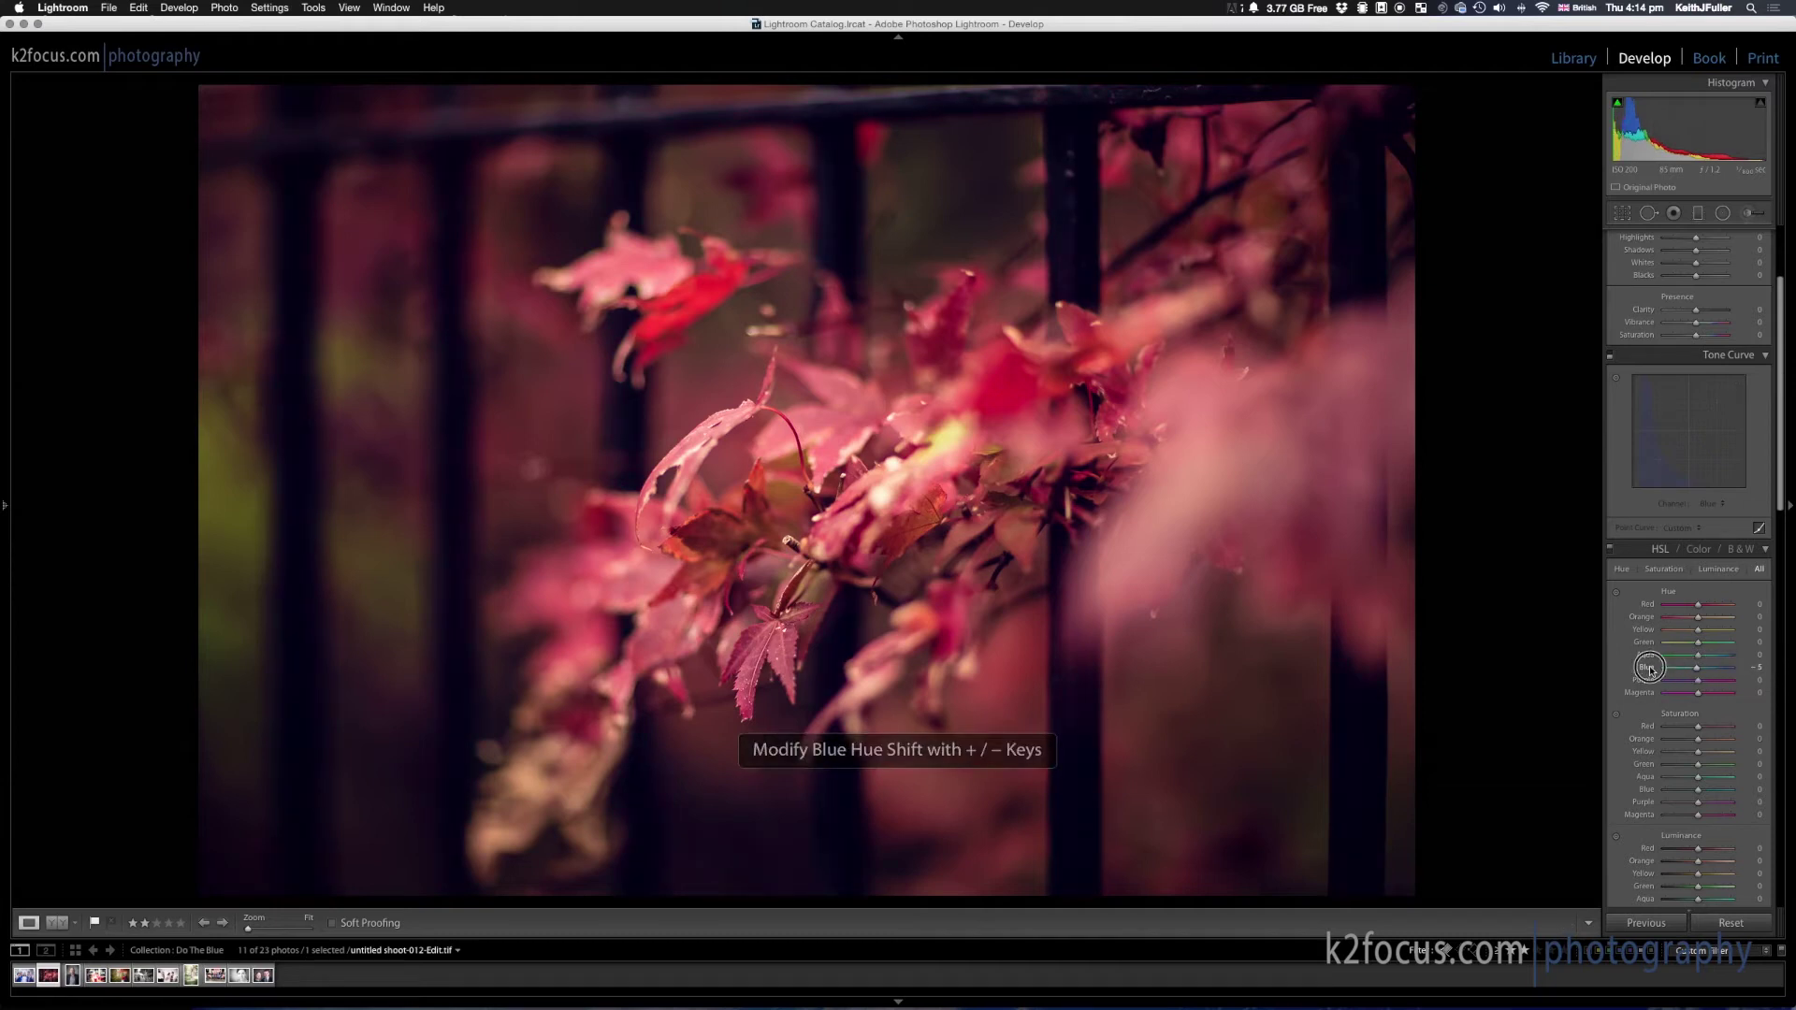
Enable the red-leaves photo's tone curve adjustment, toggling it for a before-and-after comparison
{"action": "left_click", "coordinate": [1608, 356]}
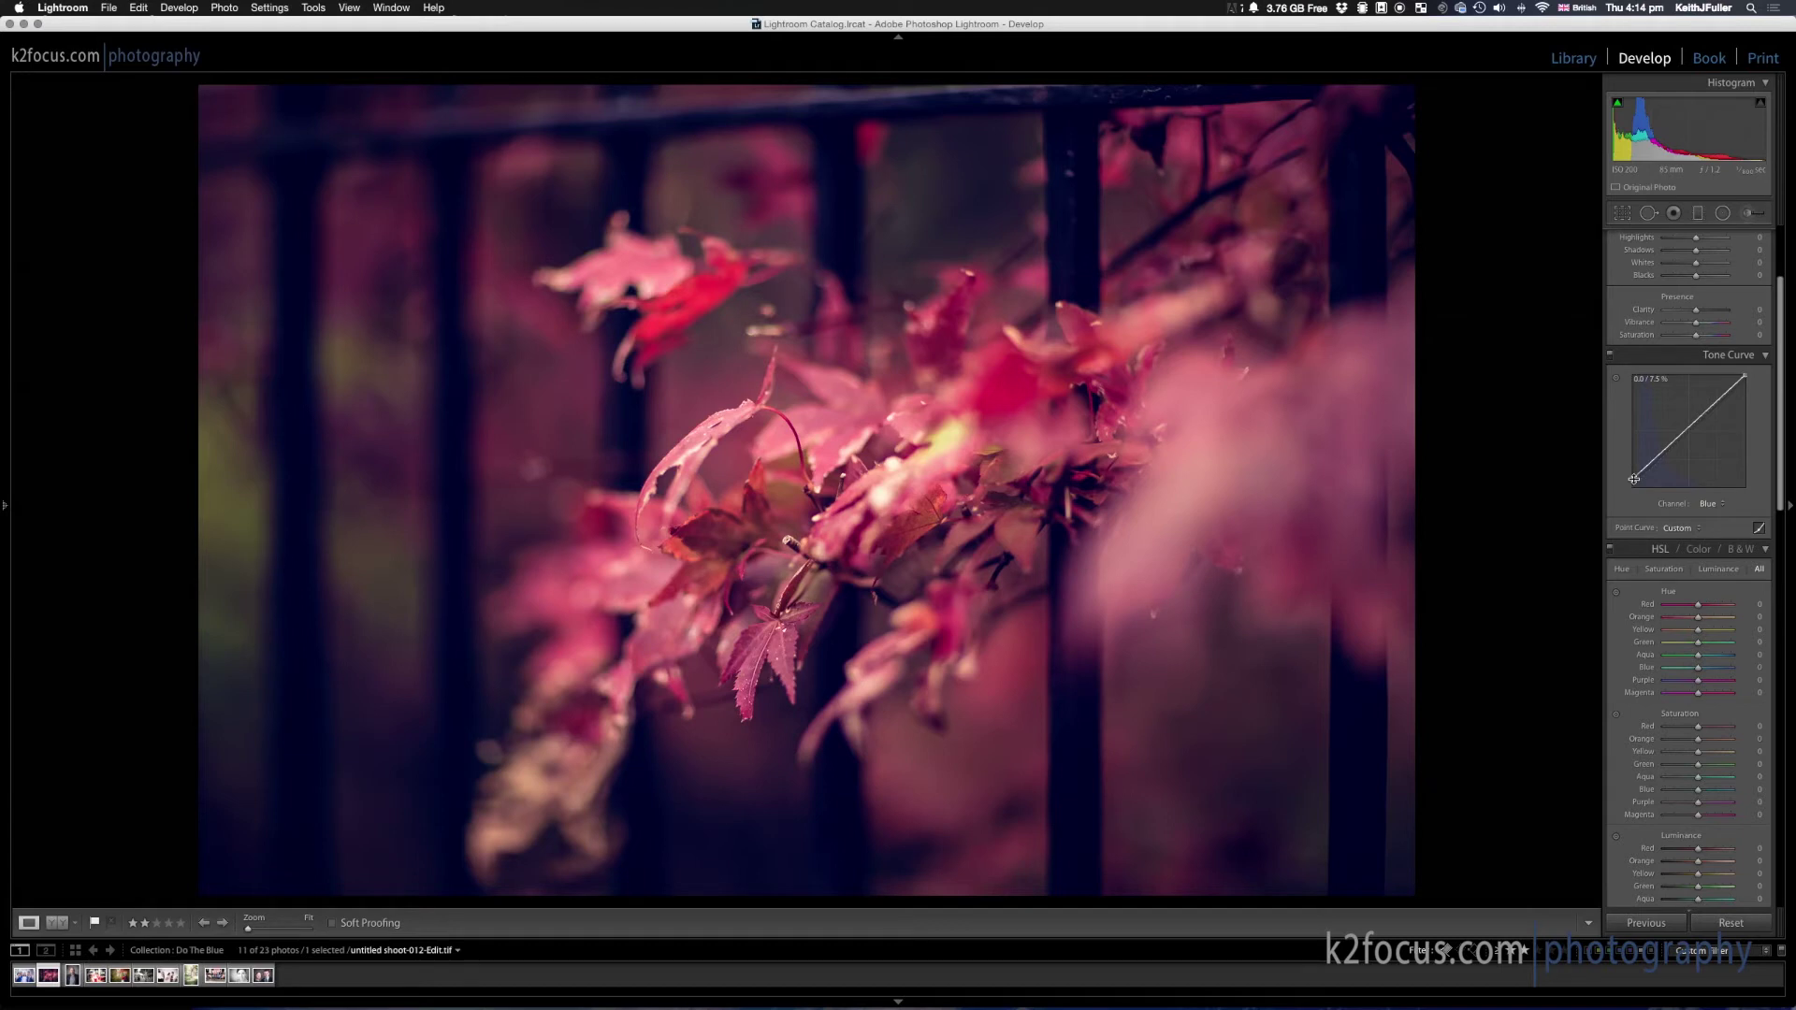
{"action": "left_click", "coordinate": [1610, 358]}
{"action": "left_click", "coordinate": [1610, 356]}
Open the portrait of the man in the checked shirt and enable its tone curve, toggling it off and on to compare
{"action": "left_click", "coordinate": [72, 975]}
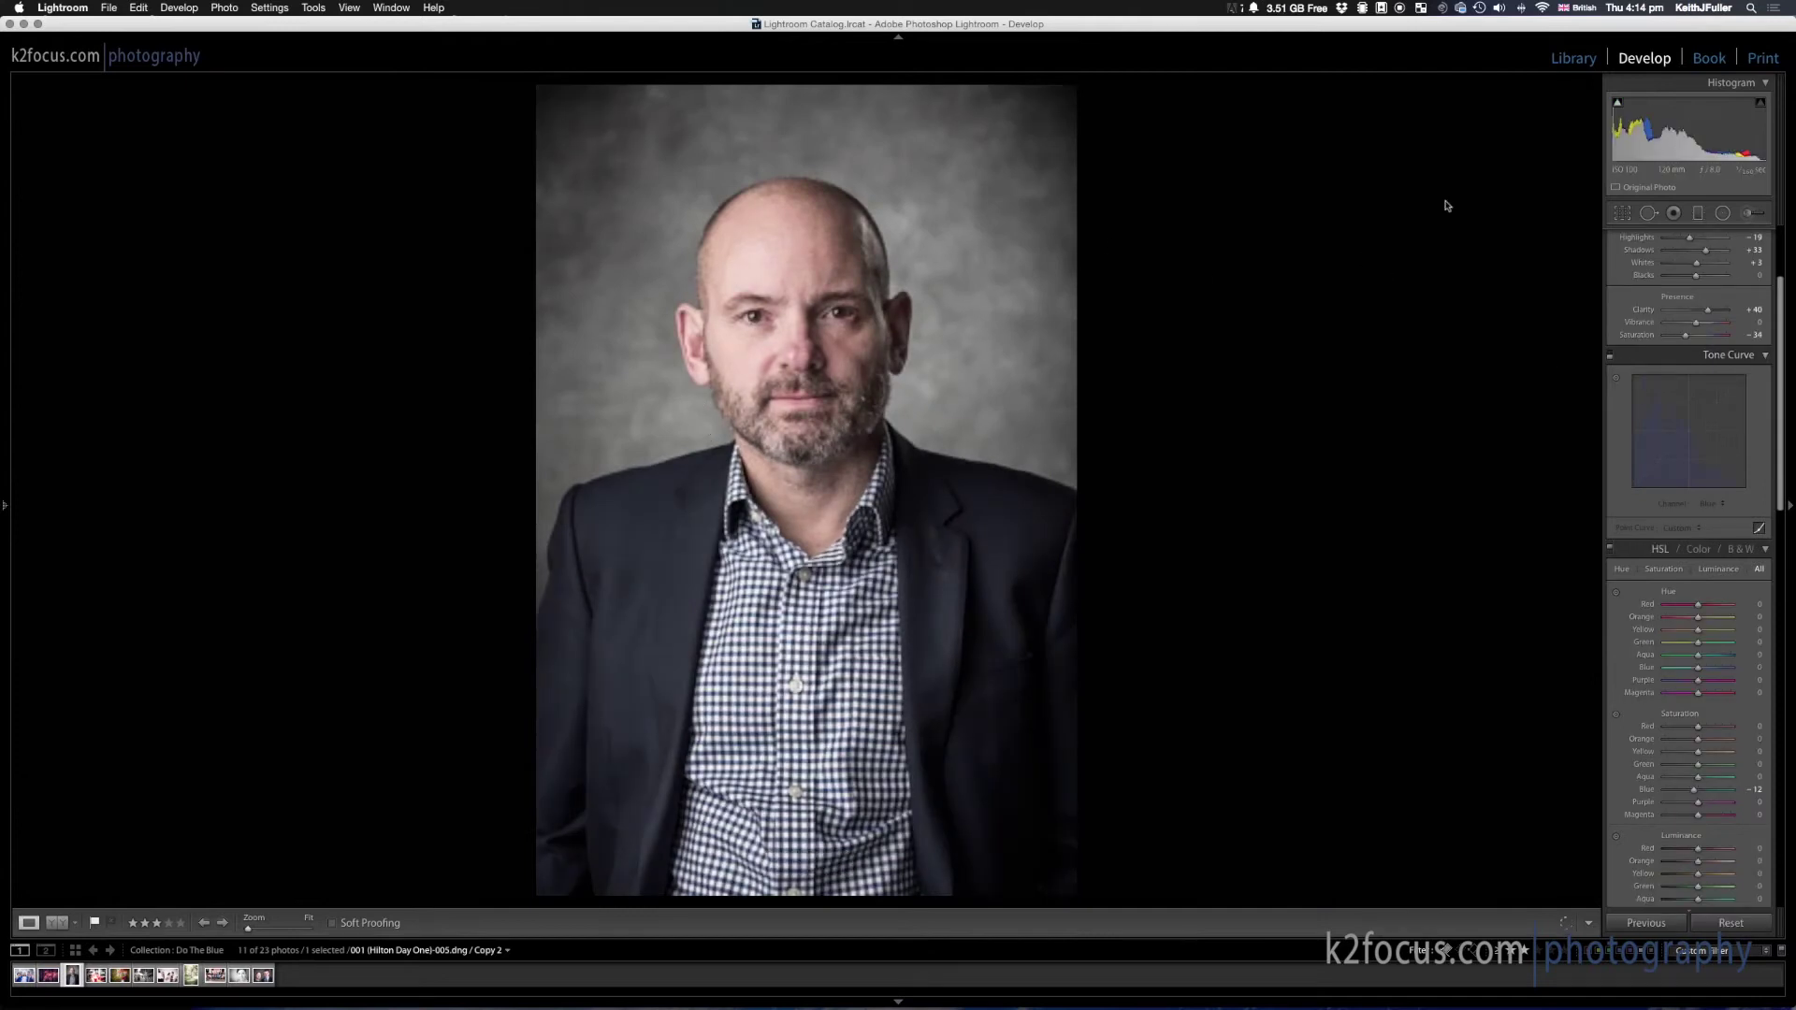
{"action": "left_click", "coordinate": [1610, 357]}
{"action": "left_click", "coordinate": [1610, 357]}
{"action": "left_click", "coordinate": [1611, 357]}
{"action": "left_click", "coordinate": [1611, 358]}
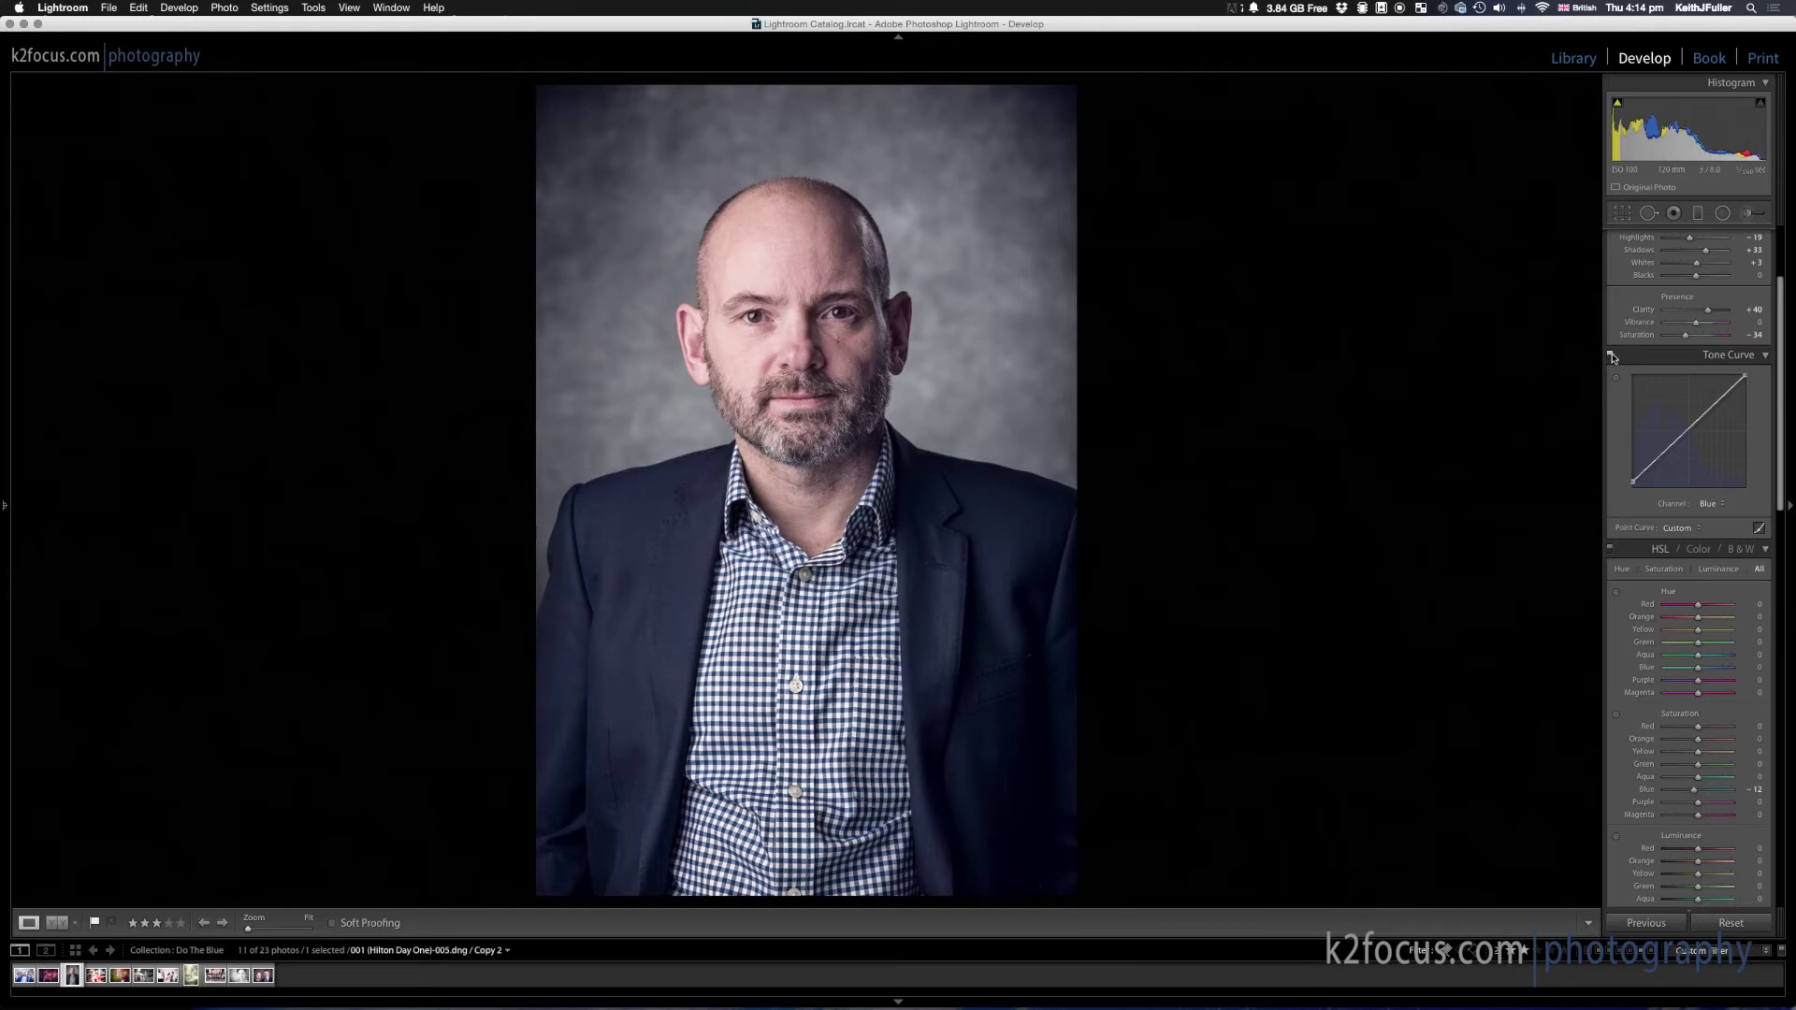
{"action": "left_click", "coordinate": [1610, 357]}
{"action": "left_click", "coordinate": [1611, 357]}
Switch to Photoshop and raise the black point of the Curves 1 layer's Blue curve to an output of about 65
{"action": "mouse_move", "coordinate": [810, 1003]}
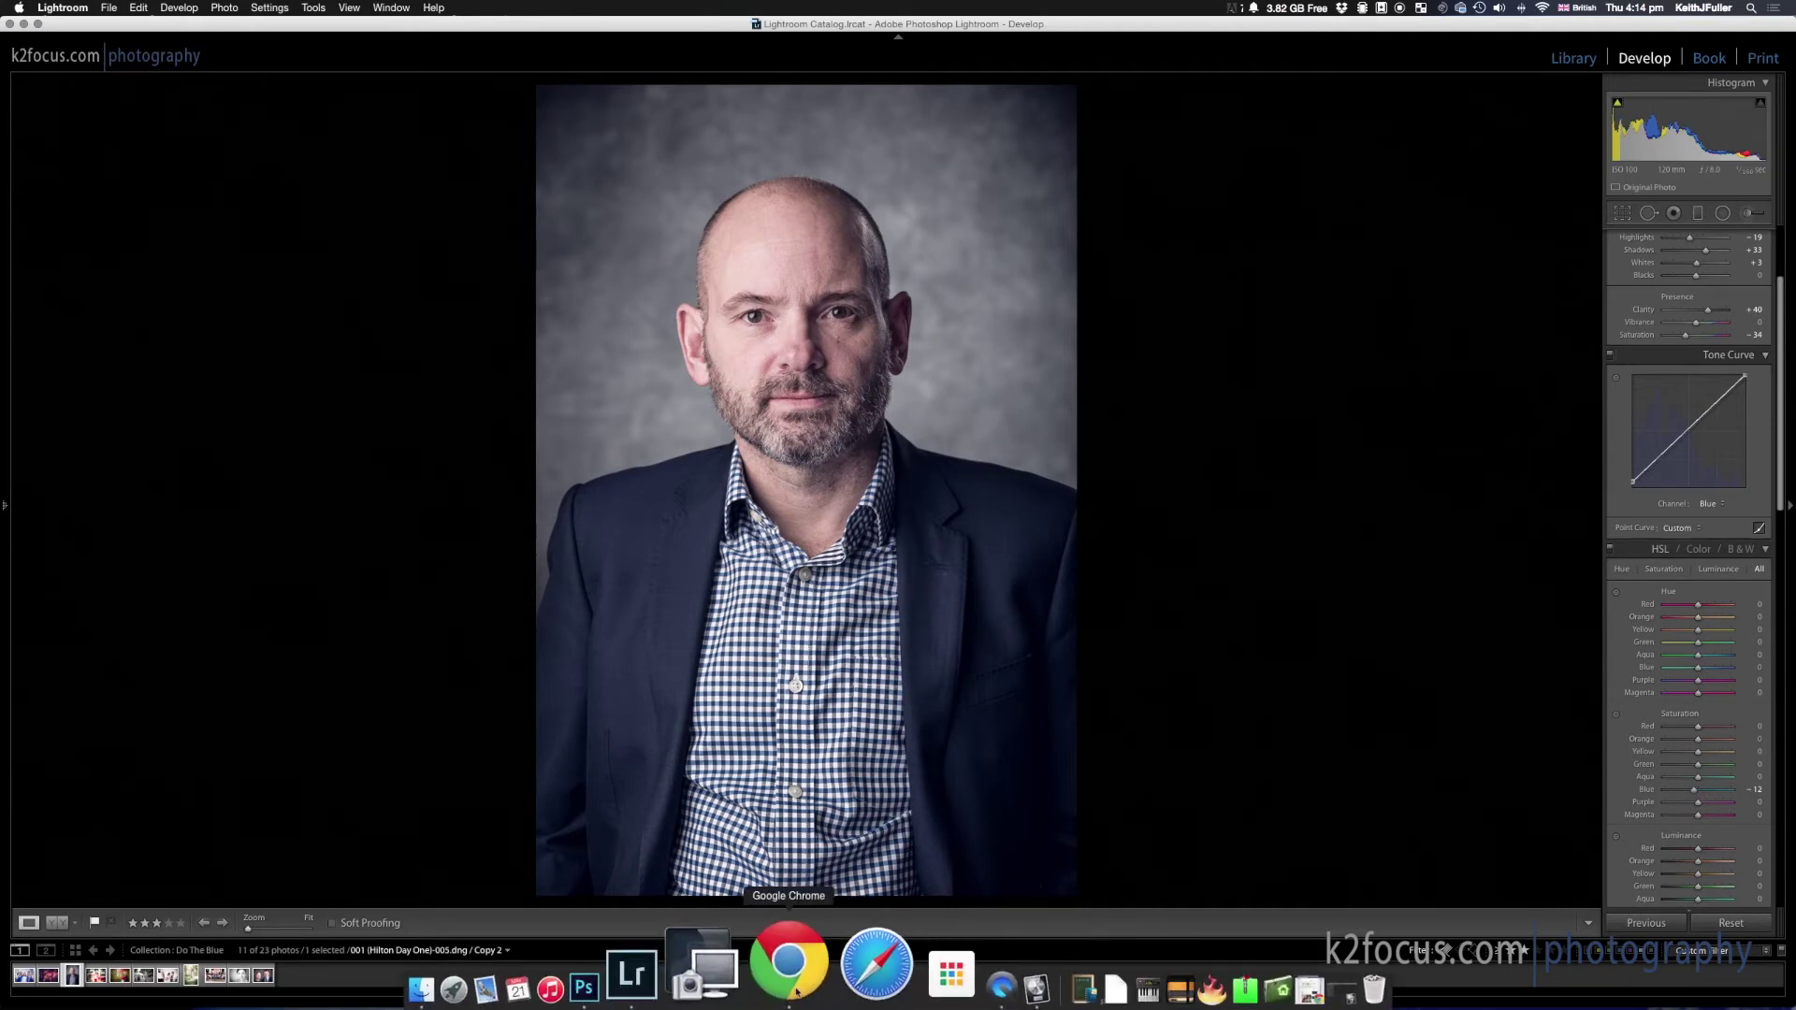
{"action": "left_click", "coordinate": [688, 960]}
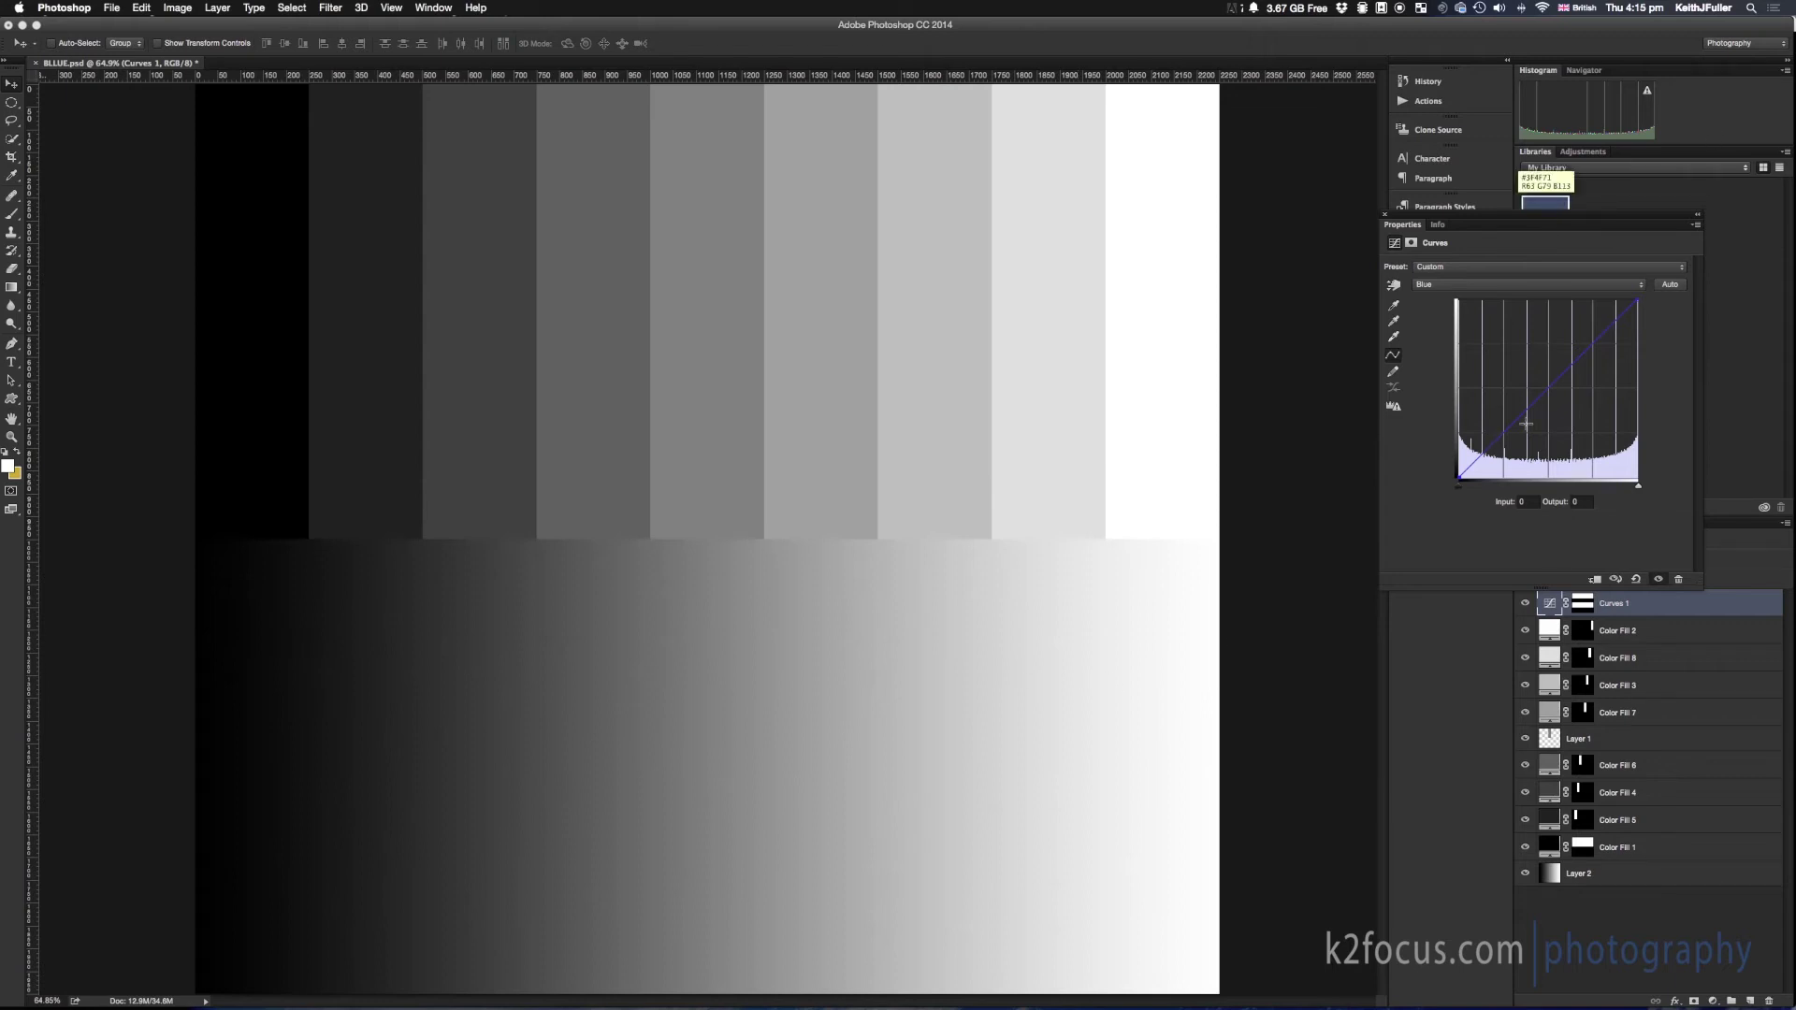
{"action": "left_click", "coordinate": [1487, 282]}
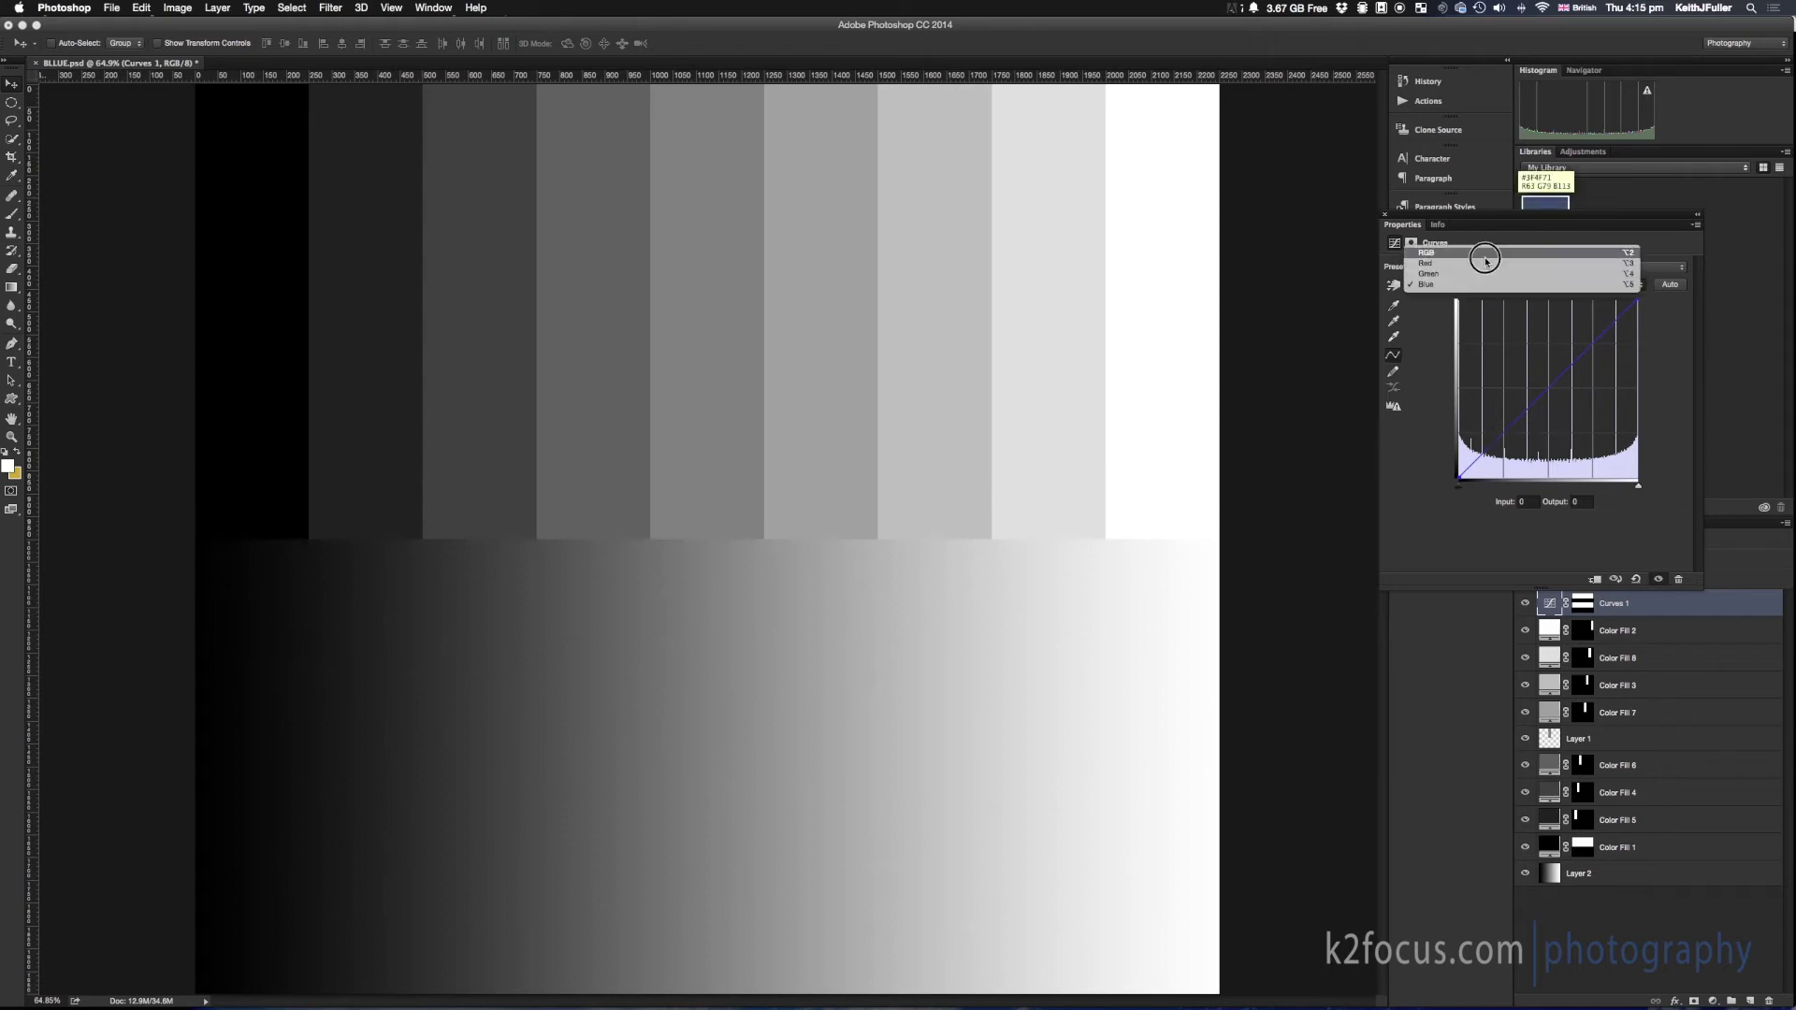
{"action": "left_click", "coordinate": [1474, 346]}
{"action": "left_click_drag", "start_coordinate": [1458, 478], "coordinate": [1459, 434]}
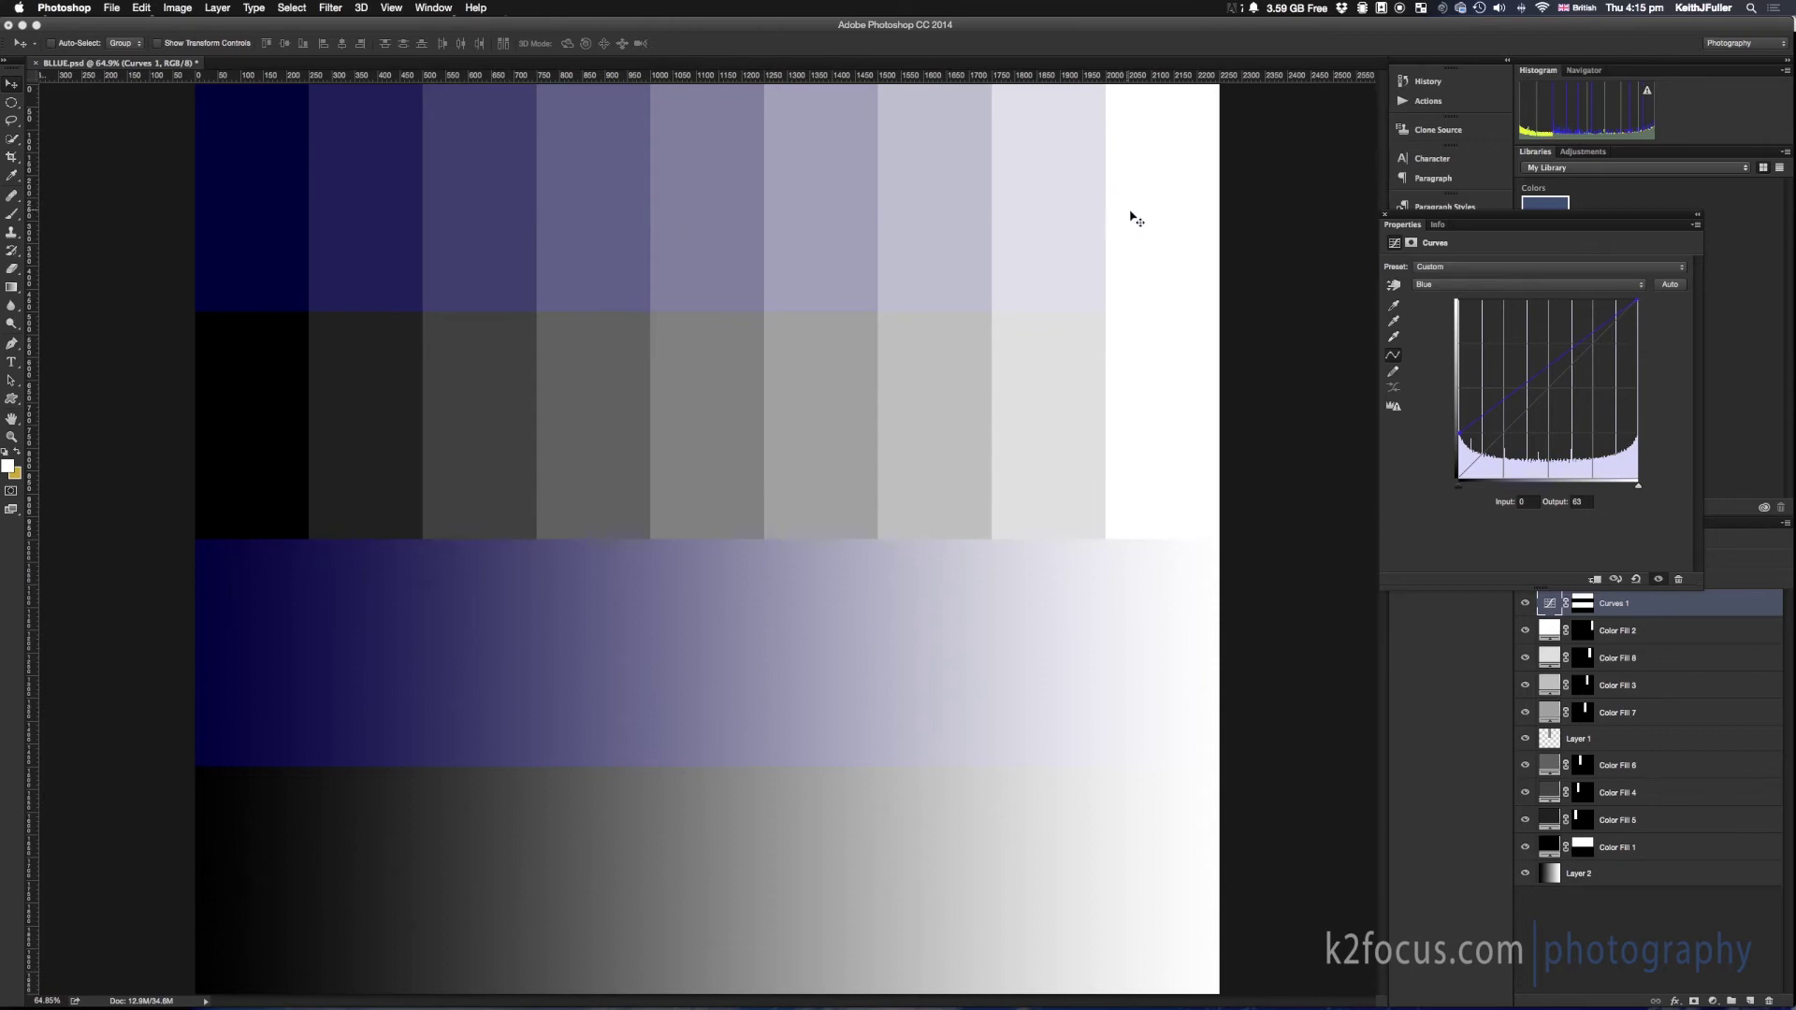
Examine the RGB values of the tinted black patch in the Info readout
{"action": "left_click", "coordinate": [1442, 225]}
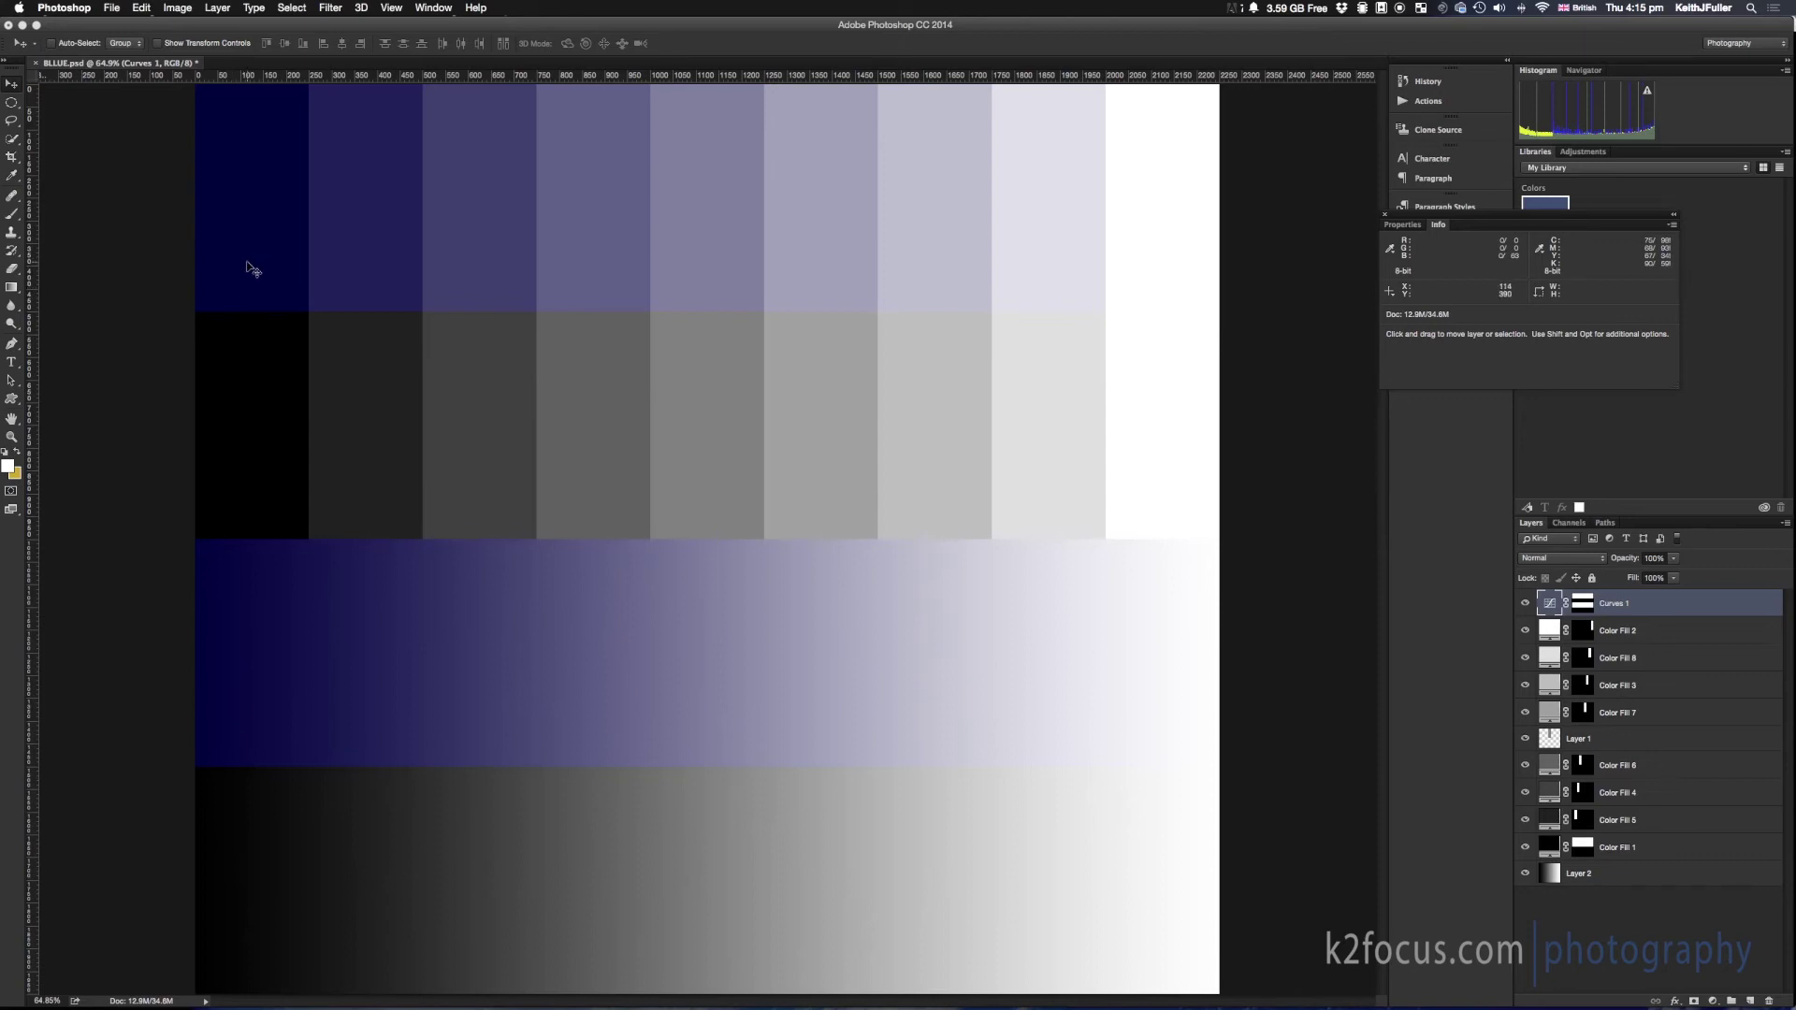
{"action": "left_click", "coordinate": [1385, 215]}
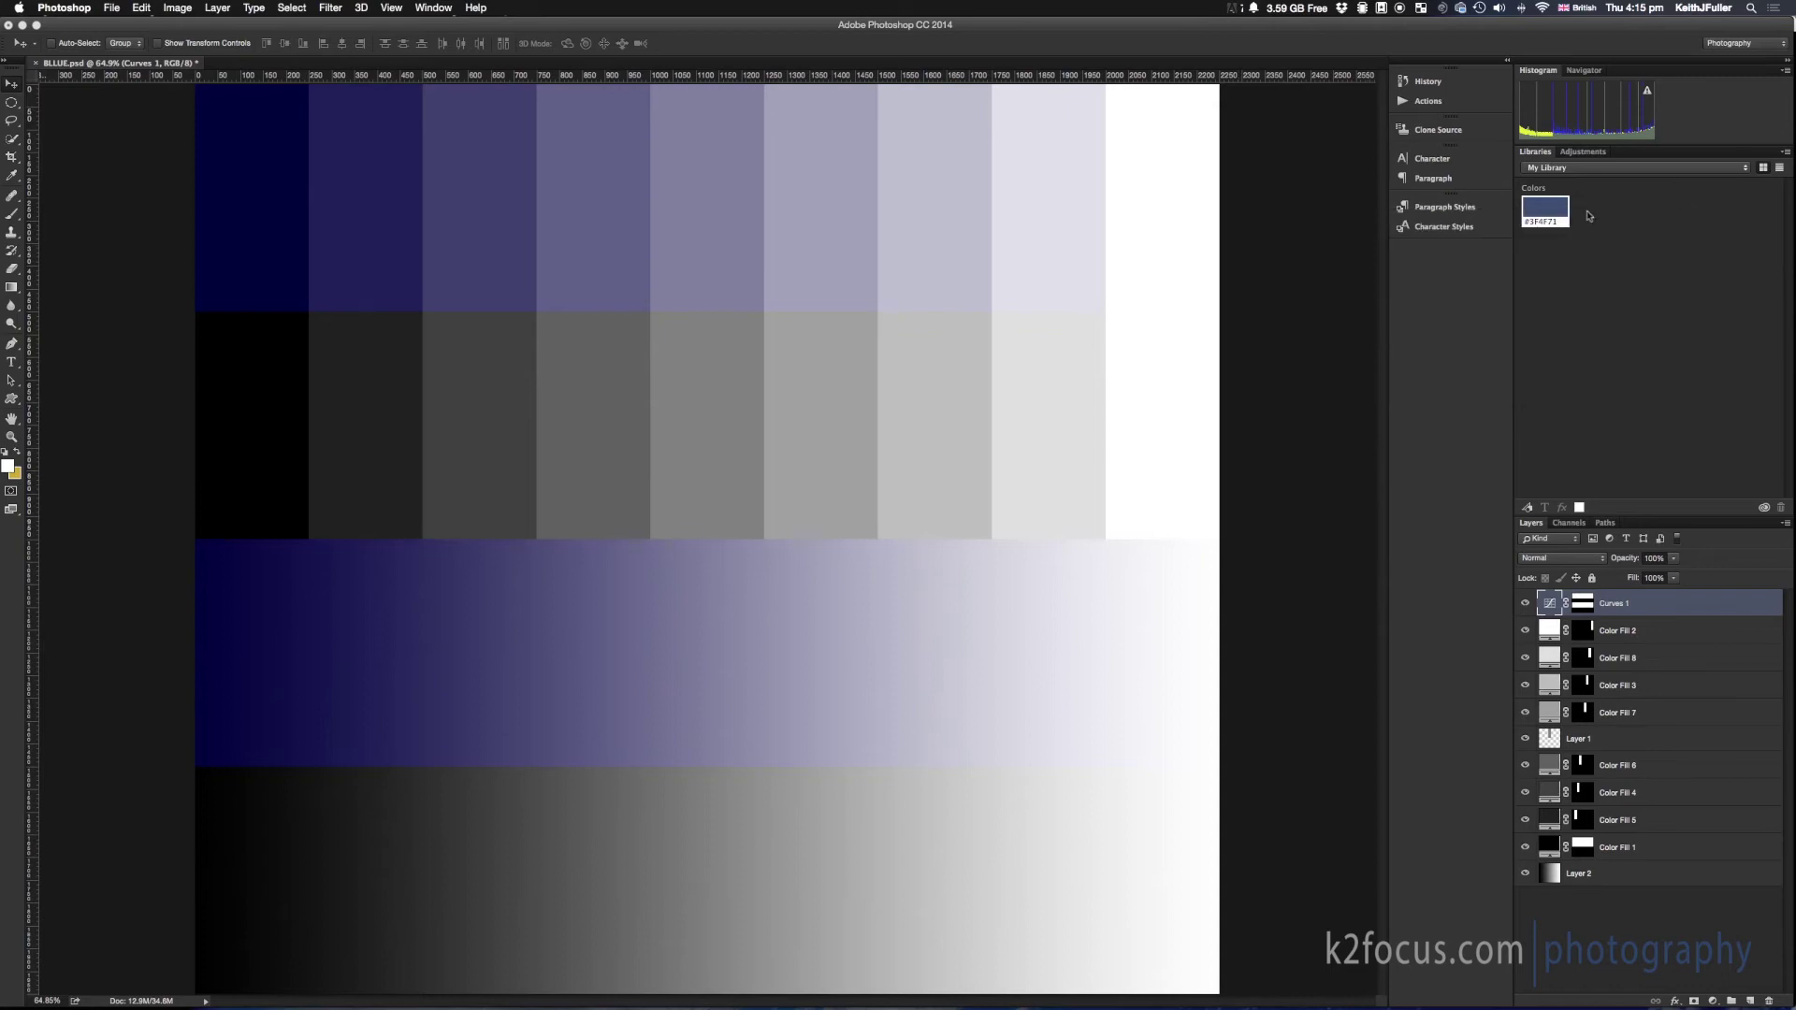
Reduce the Curves 1 layer's Blue black point to output 23 and compare the tinted and untinted dark patches up close
{"action": "double_click", "coordinate": [1548, 603]}
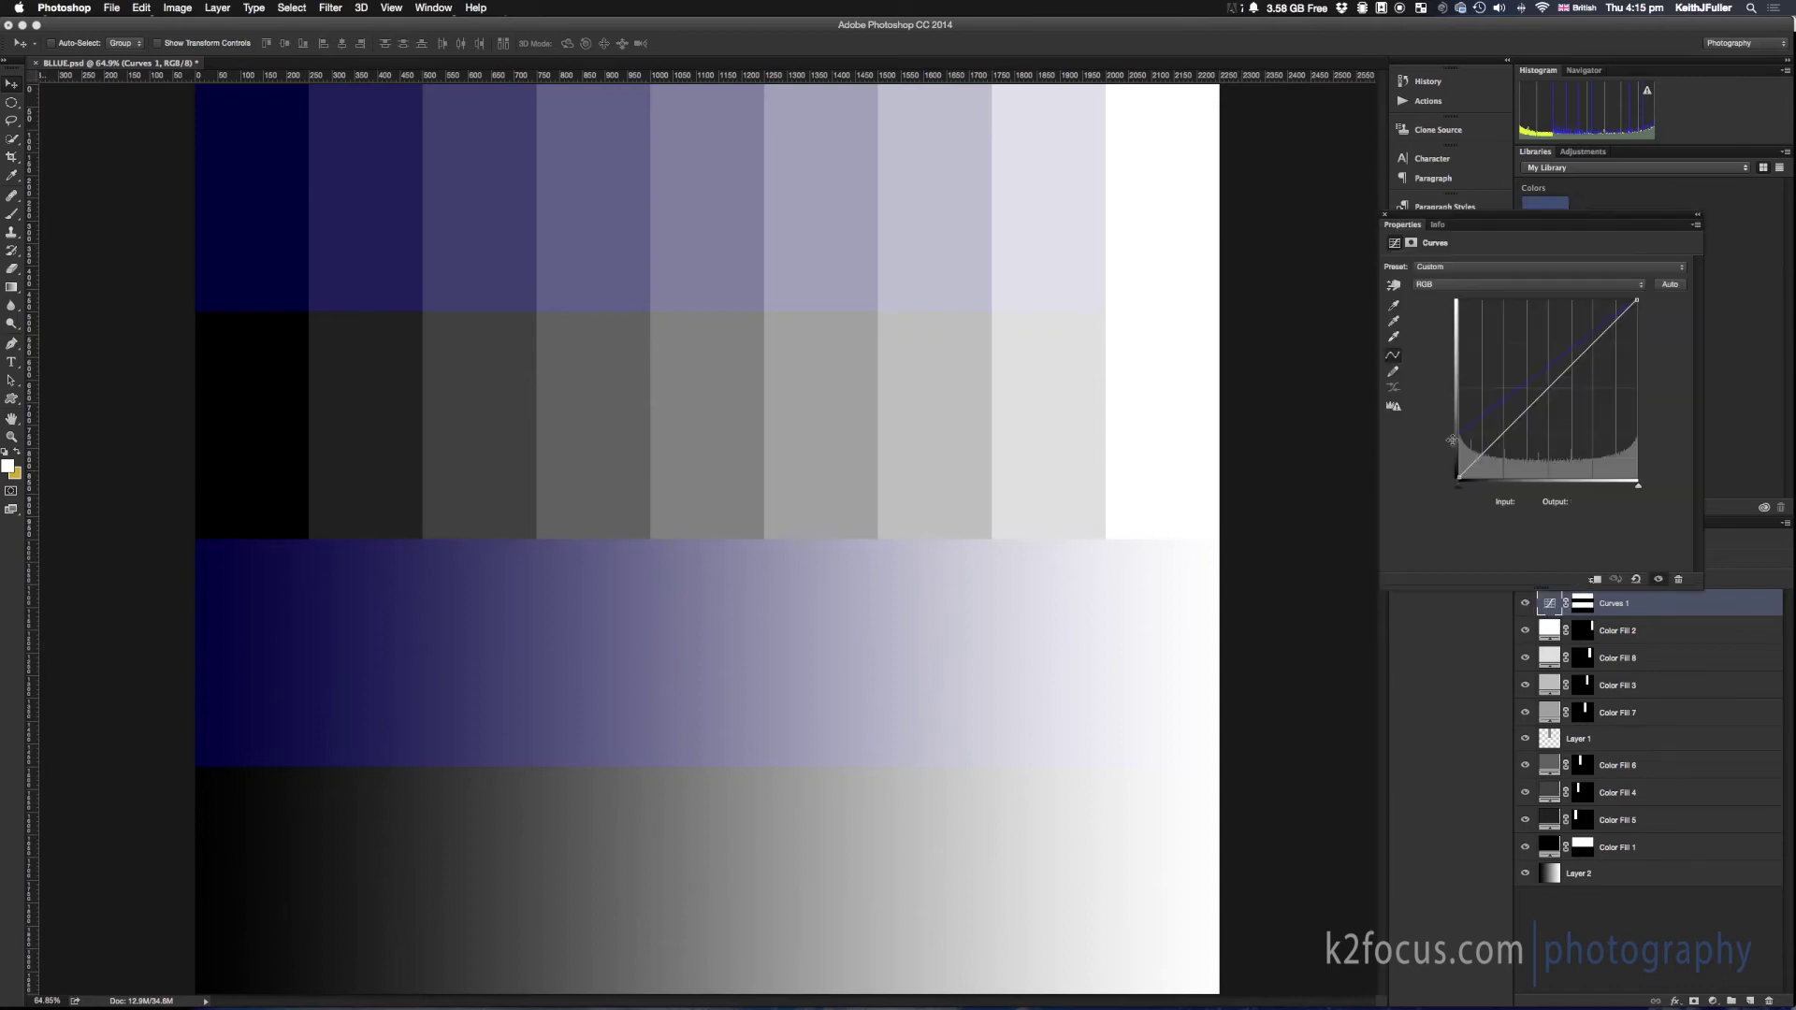
{"action": "left_click", "coordinate": [1467, 285]}
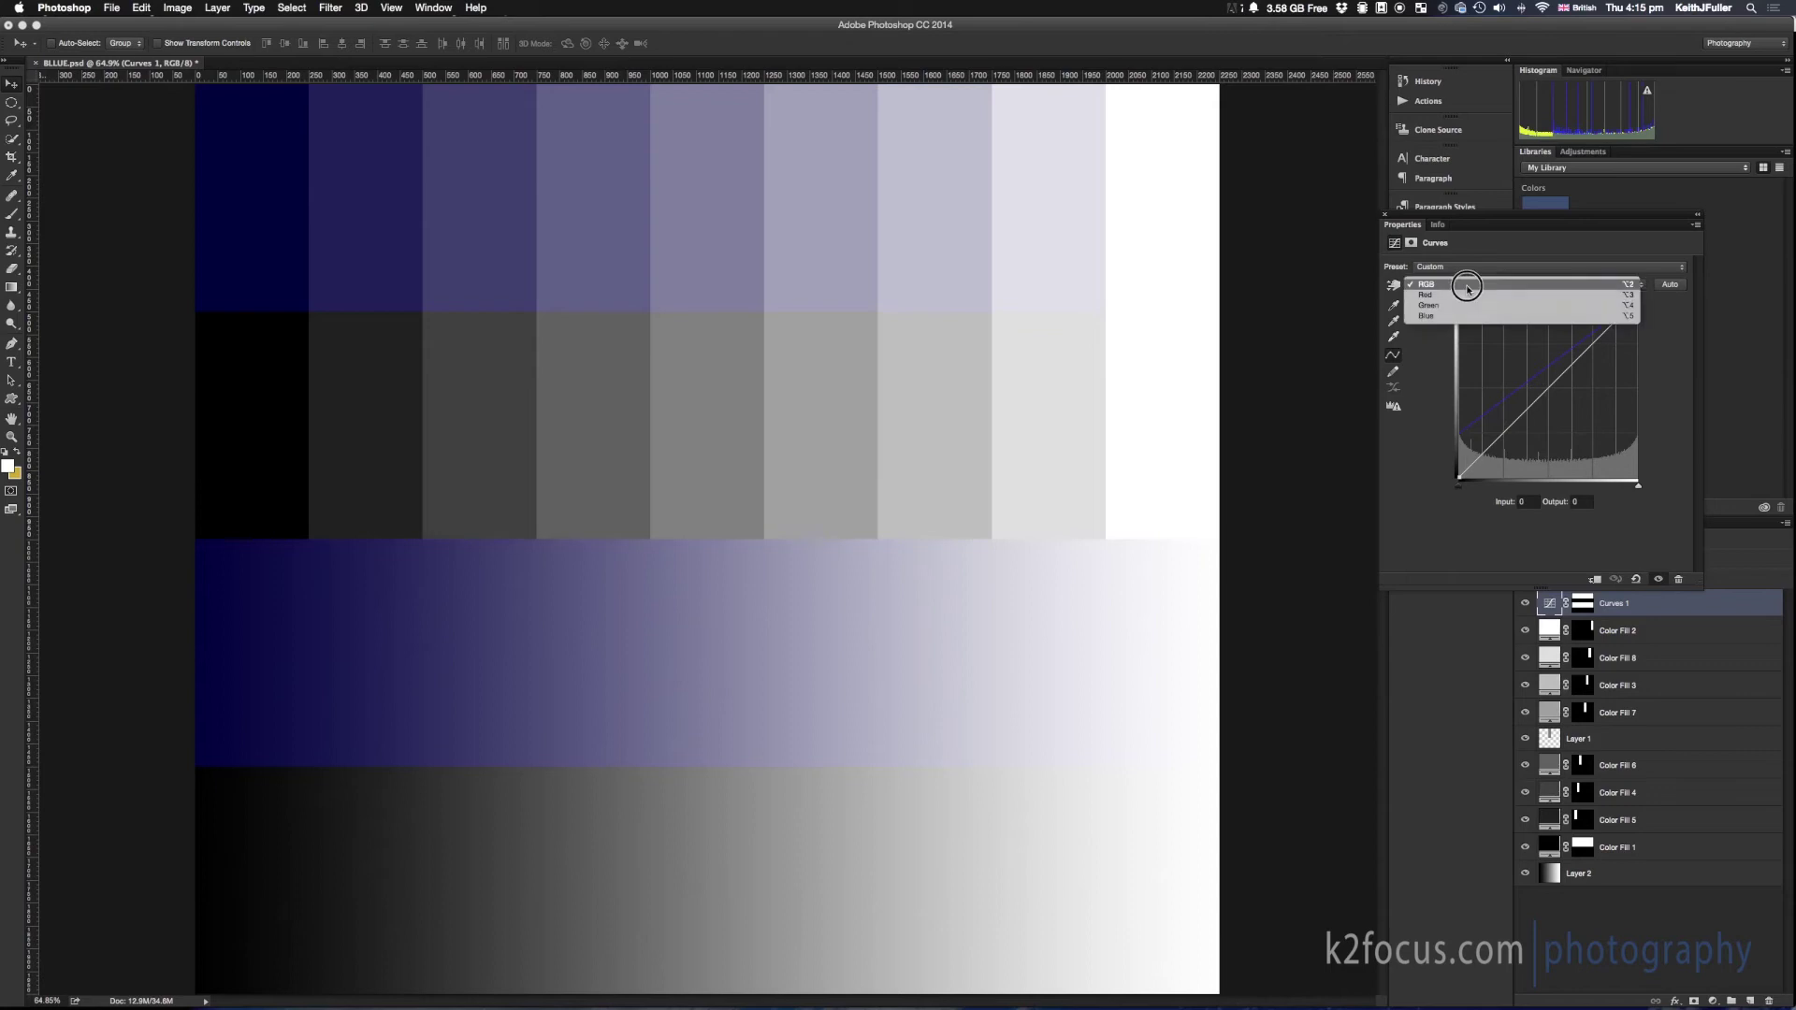
{"action": "left_click", "coordinate": [1425, 315]}
{"action": "mouse_move", "coordinate": [1459, 478]}
{"action": "left_mouse_down"}
{"action": "mouse_move", "coordinate": [1459, 434]}
{"action": "mouse_move", "coordinate": [1459, 462]}
{"action": "left_mouse_up"}
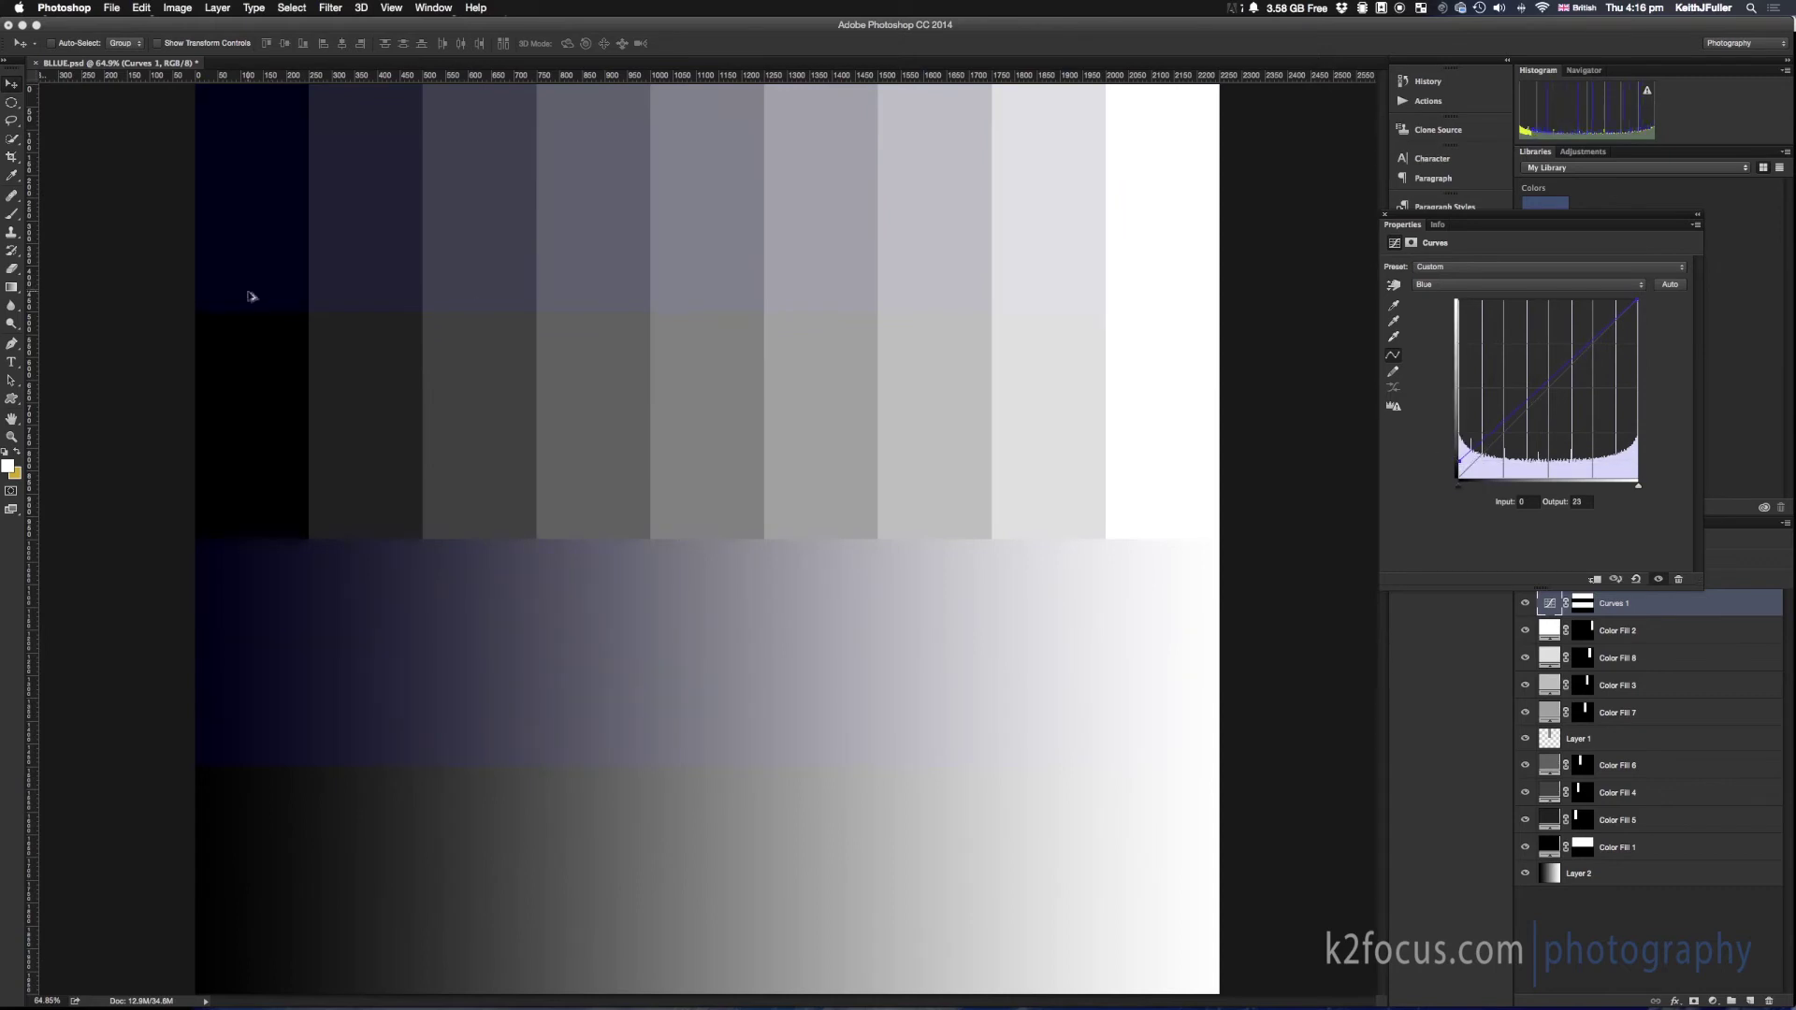
{"action": "scroll", "coordinate": [251, 302], "scroll_direction": "up", "scroll_amount": 5}
{"action": "scroll", "coordinate": [250, 302], "scroll_direction": "up", "scroll_amount": 5}
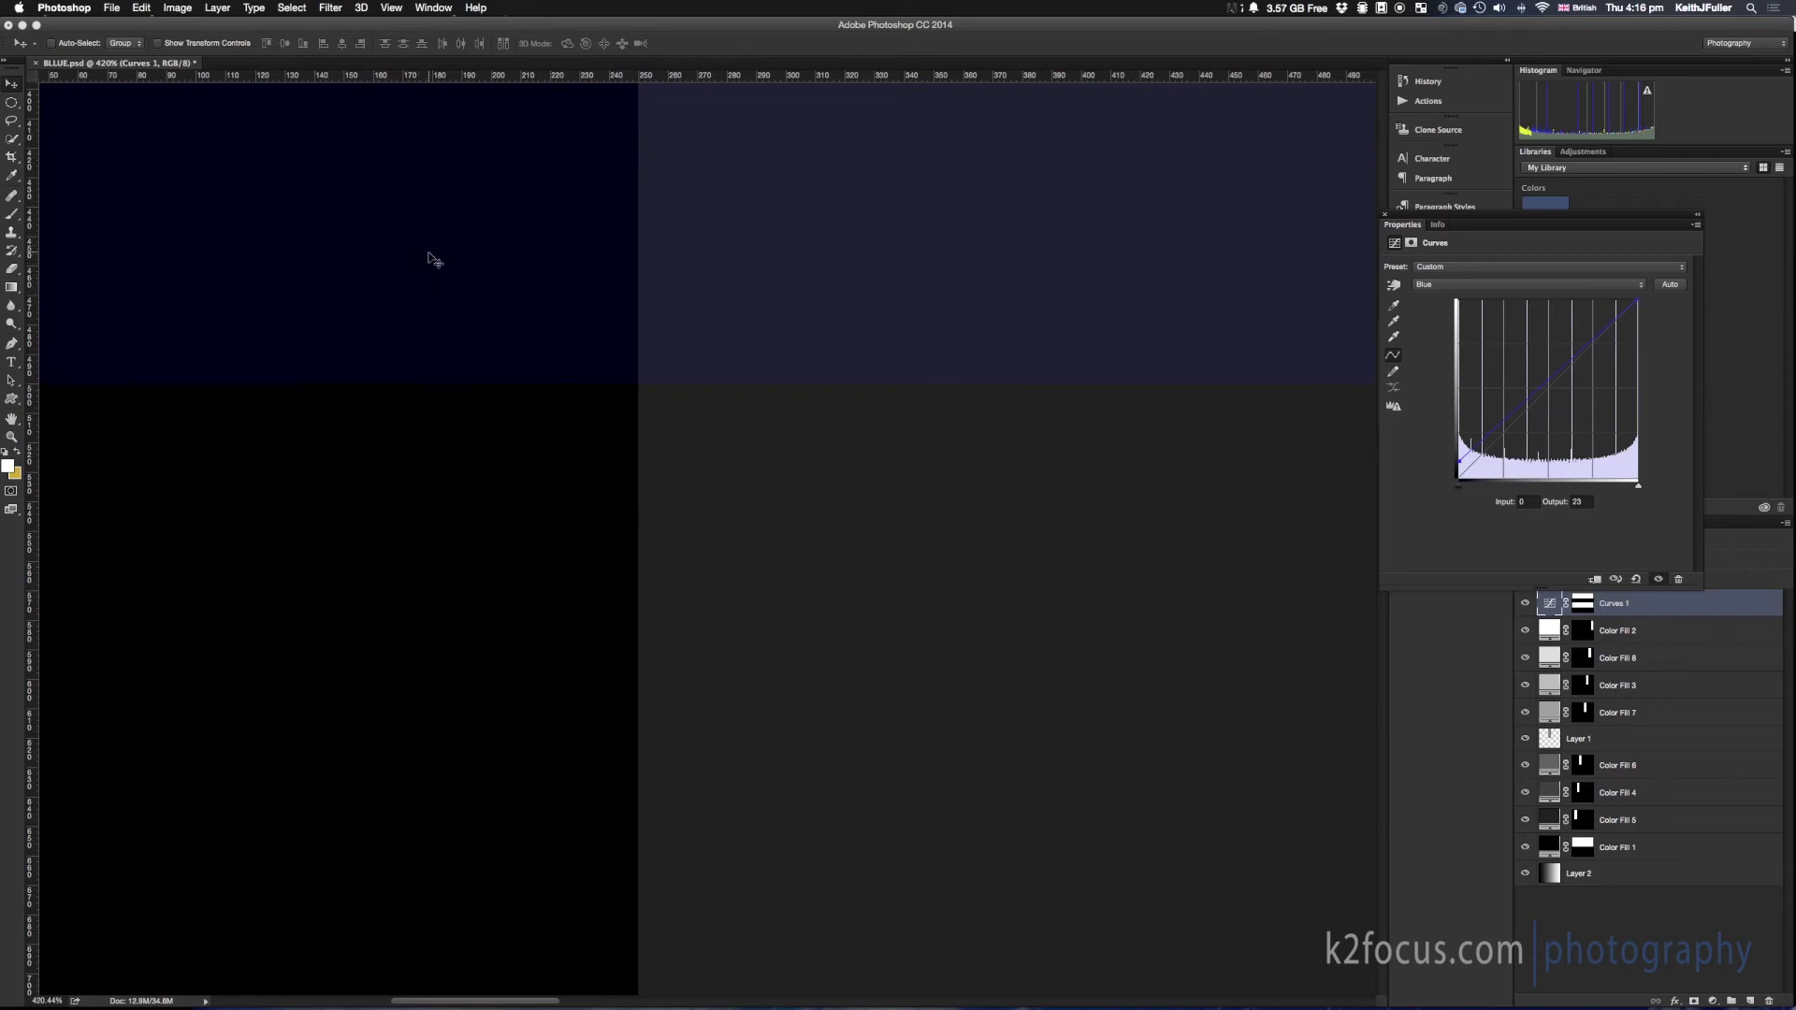
Switch to Lightroom, open the beer pong photo with the red cups and enable its tone curve adjustment
{"action": "mouse_move", "coordinate": [636, 1006]}
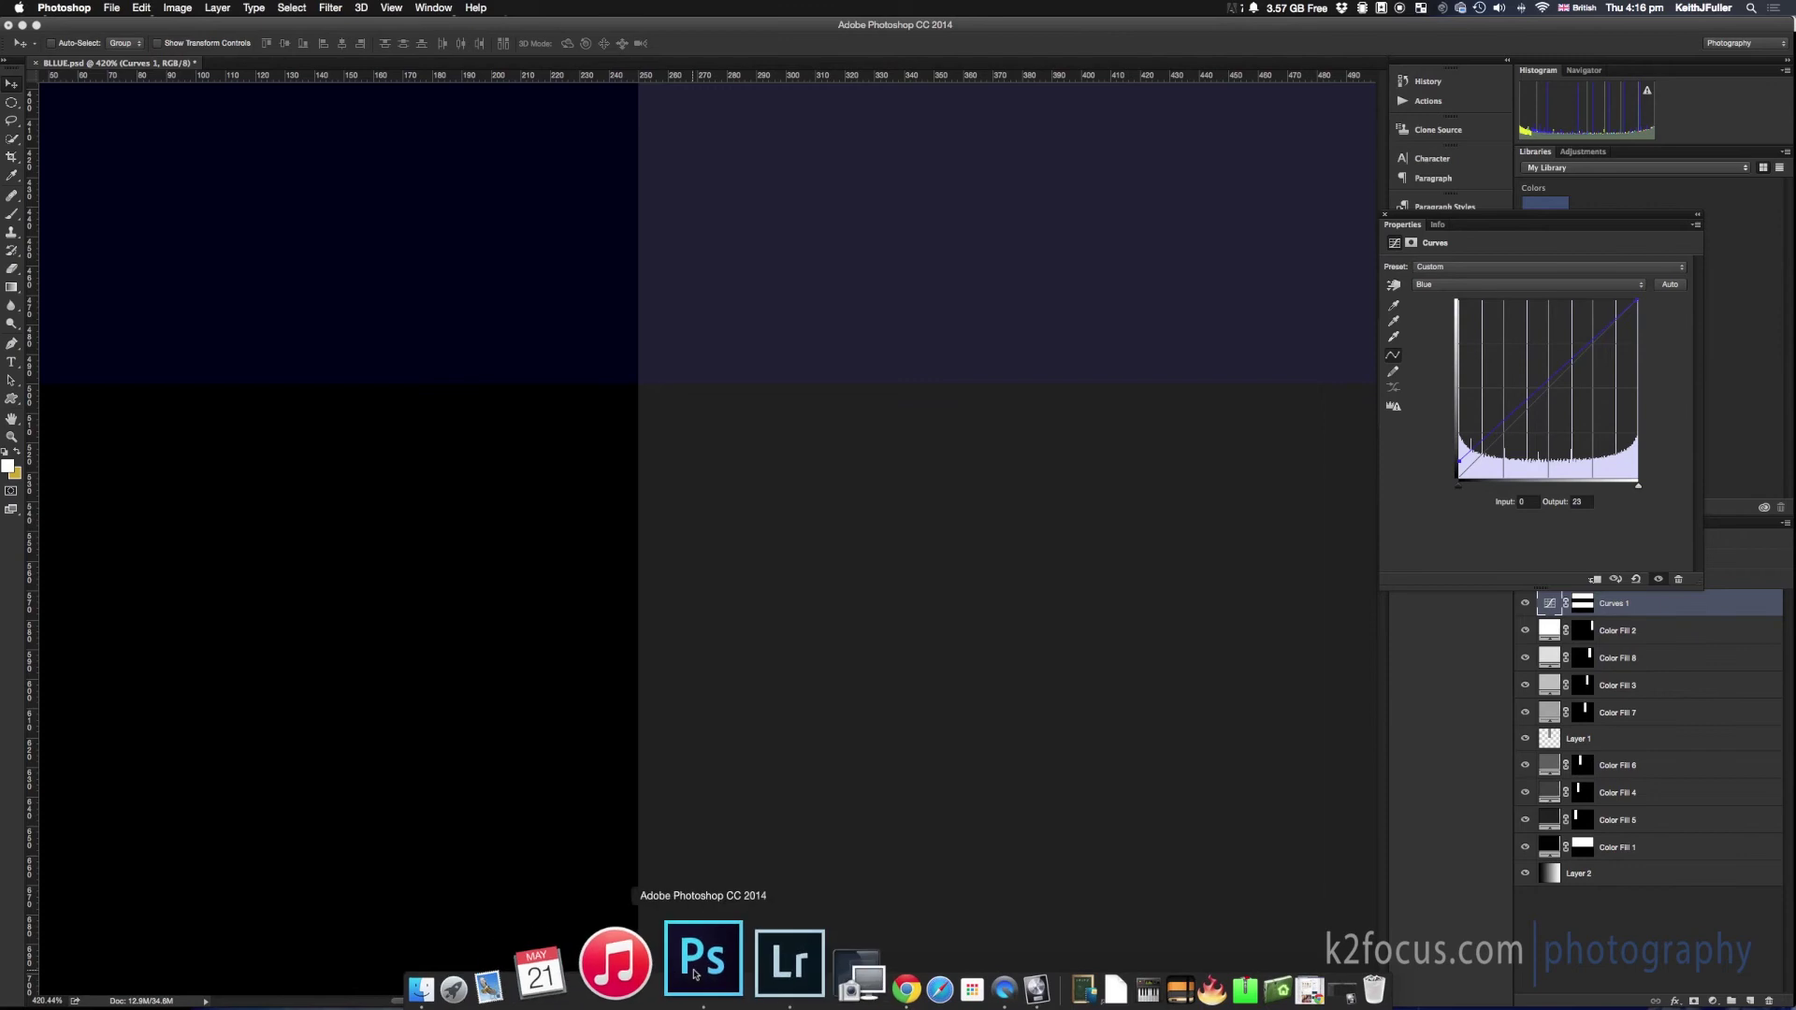
{"action": "left_click", "coordinate": [728, 968]}
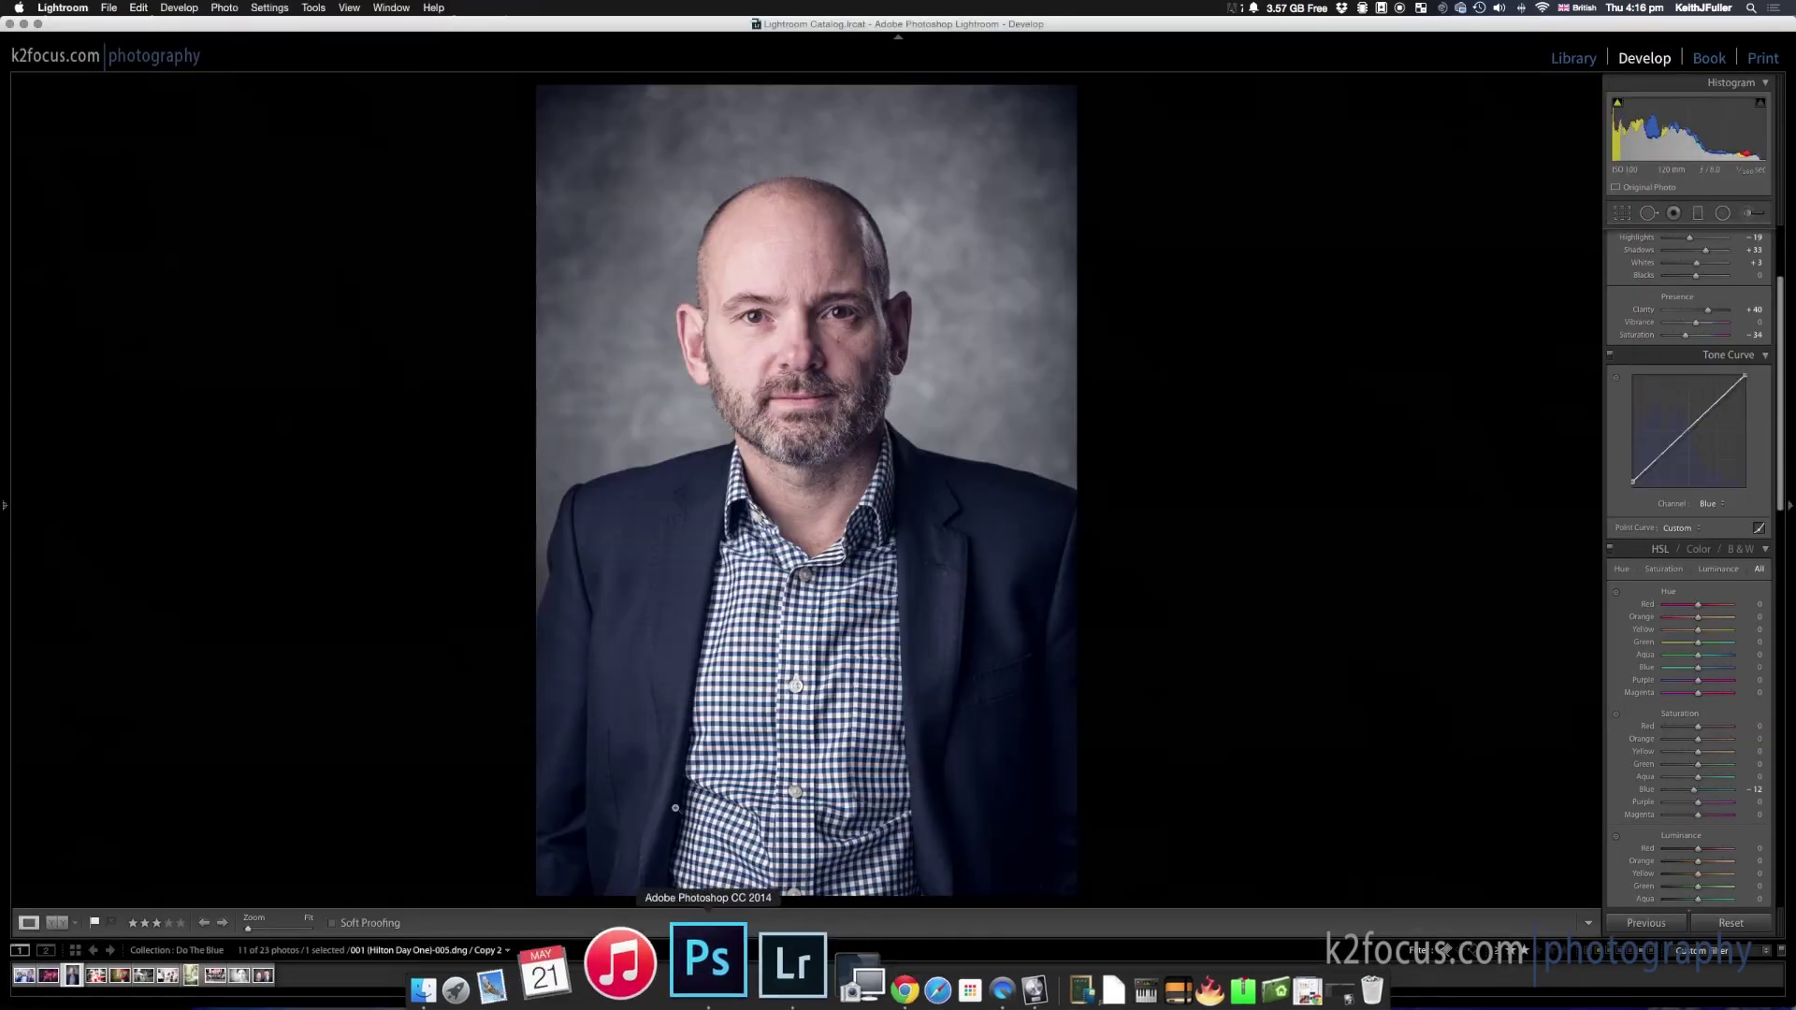
{"action": "left_click", "coordinate": [105, 976]}
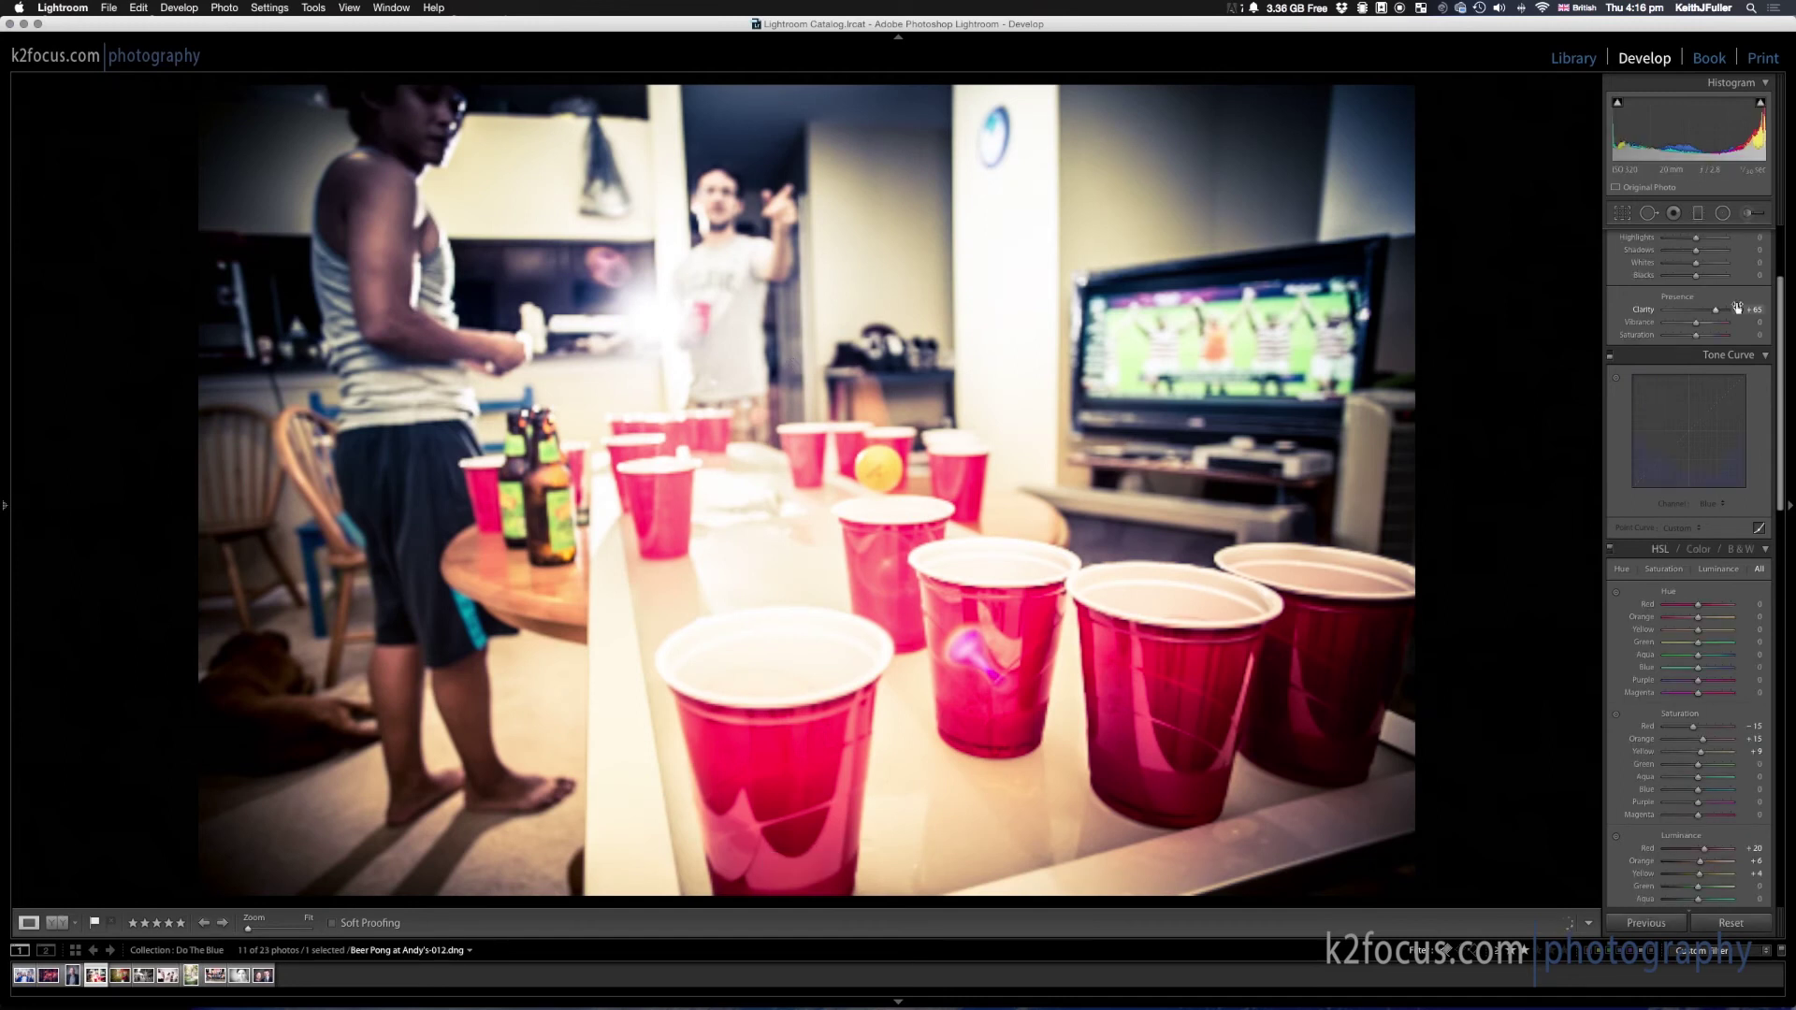
{"action": "left_click", "coordinate": [1609, 356]}
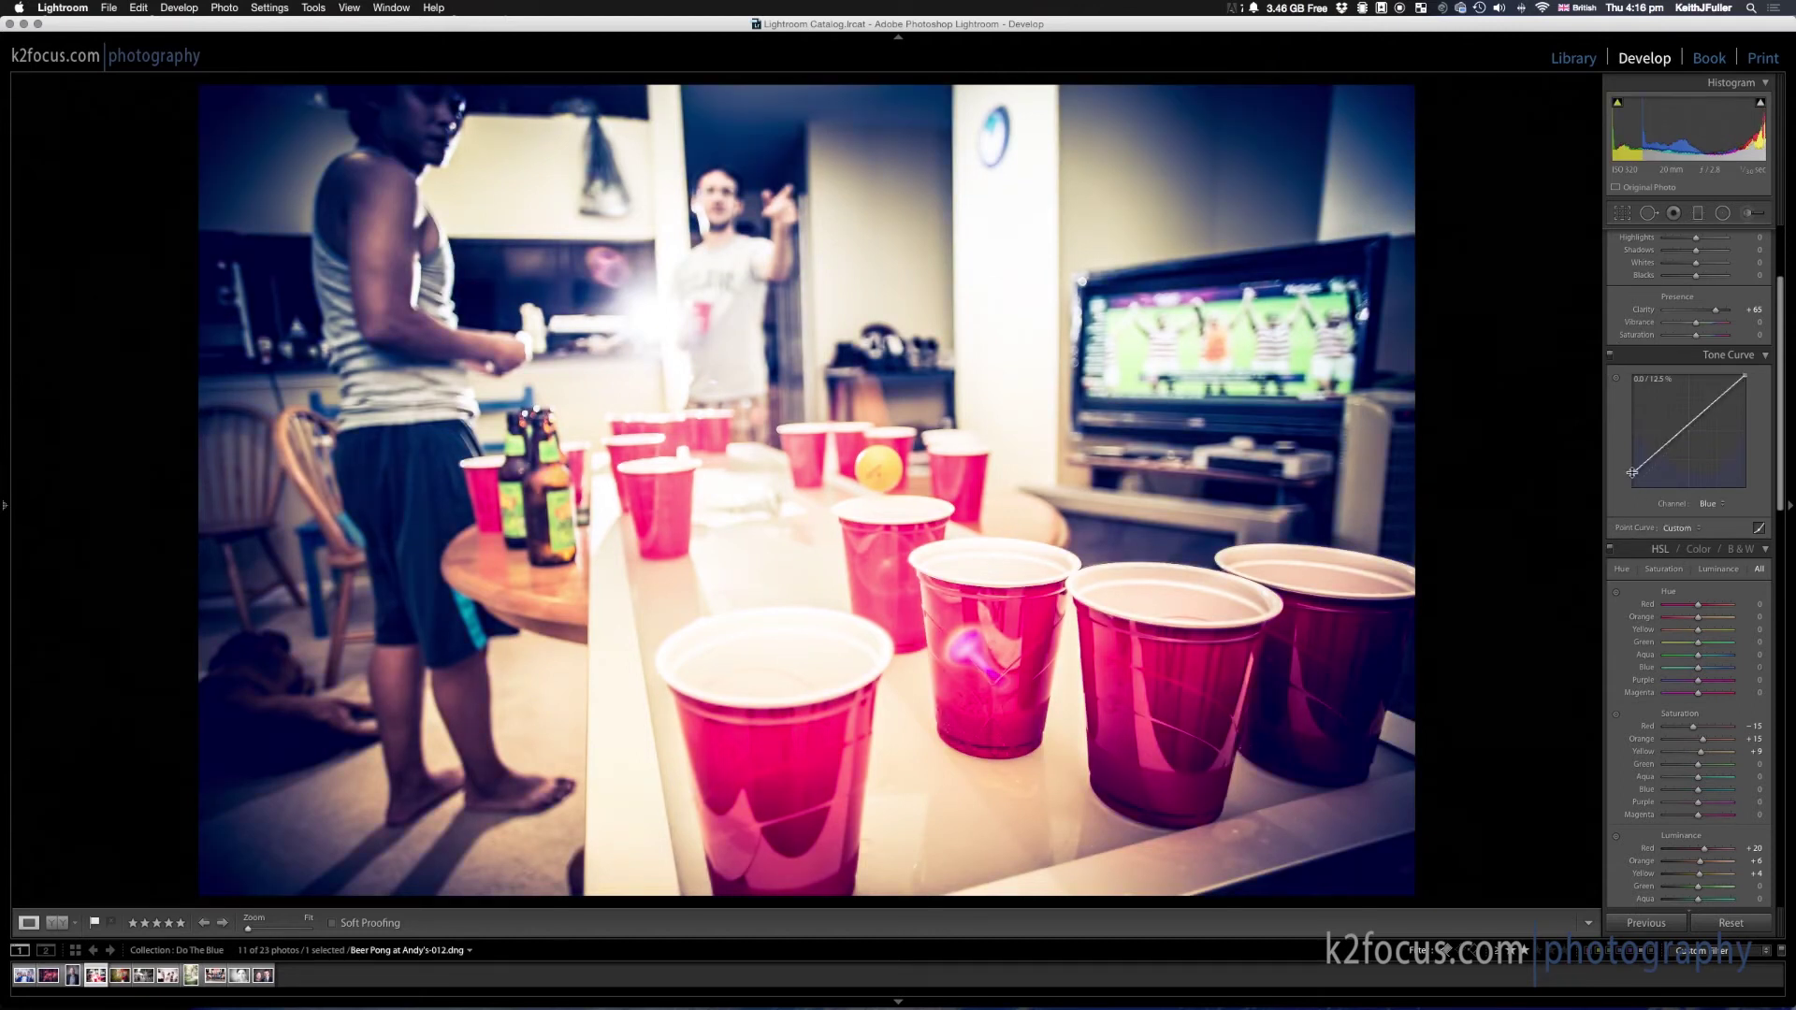
Compare the beer pong photo with and without its blue tone curve adjustment
{"action": "left_click", "coordinate": [1609, 357]}
{"action": "left_click", "coordinate": [1610, 356]}
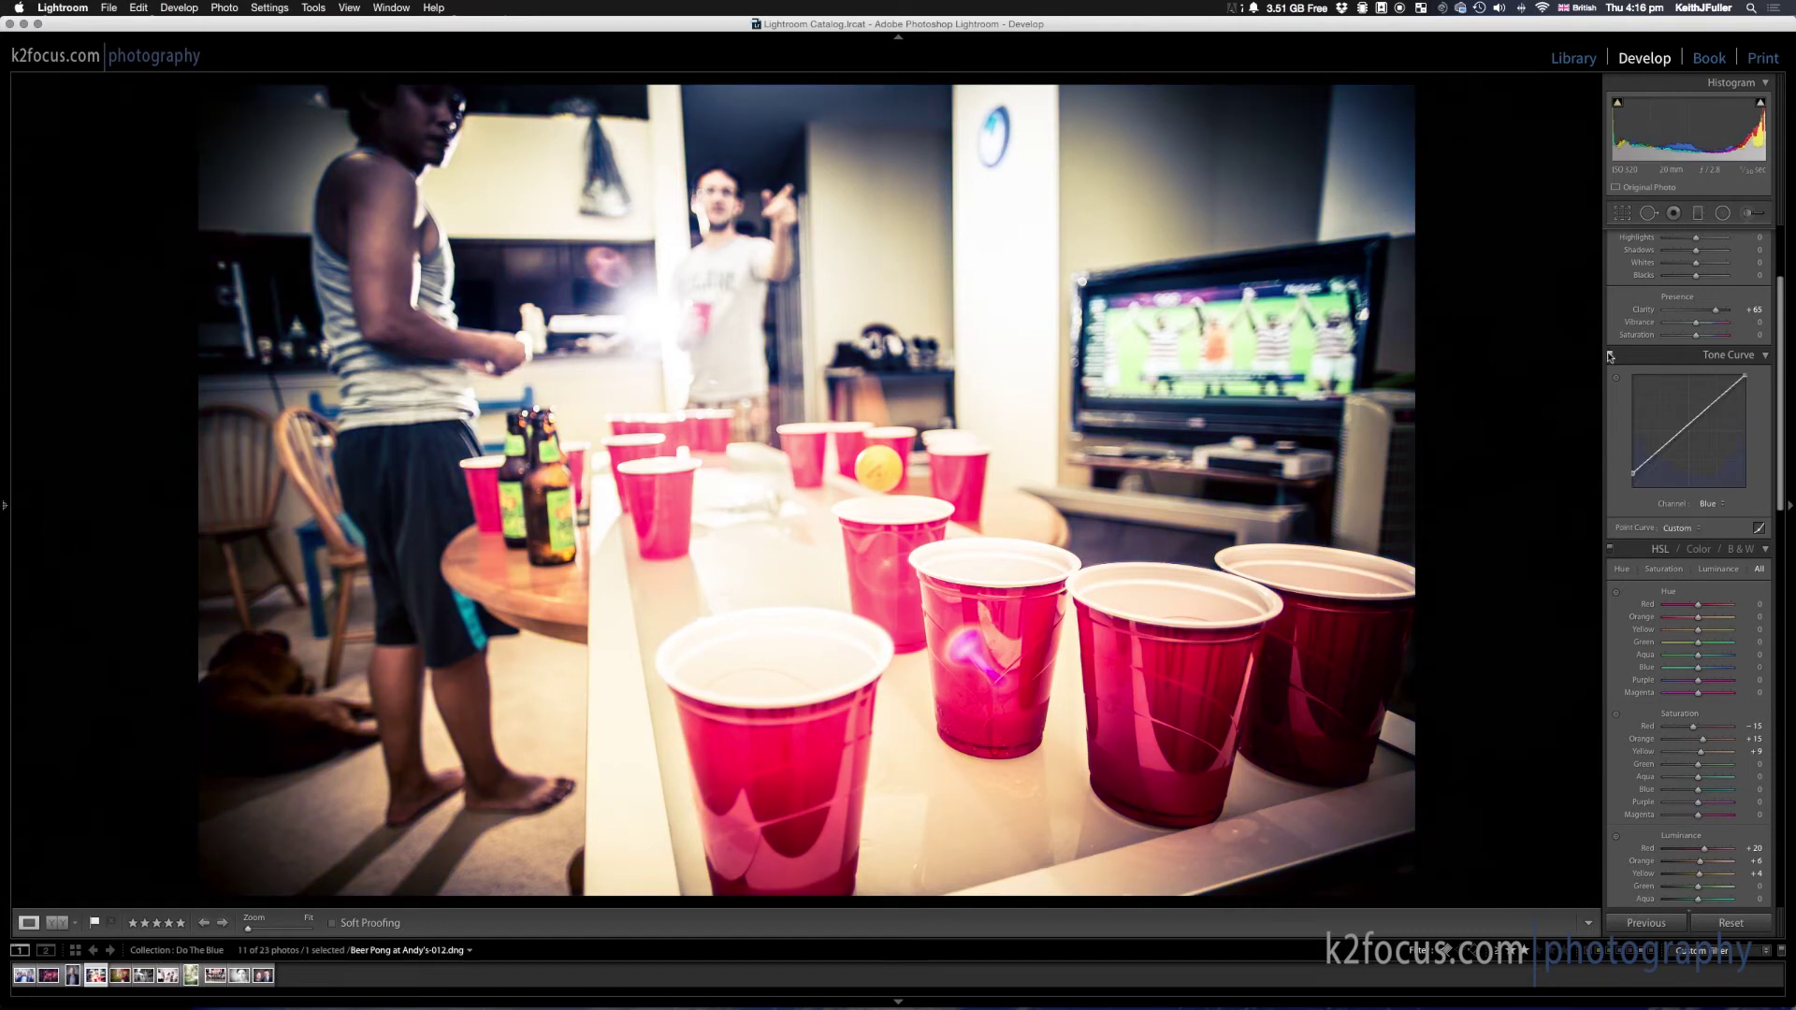
Enable the tone curve on the autumn wedding couple photo, fine-tune the Blue curve's upper point and compare before and after
{"action": "left_click", "coordinate": [122, 972]}
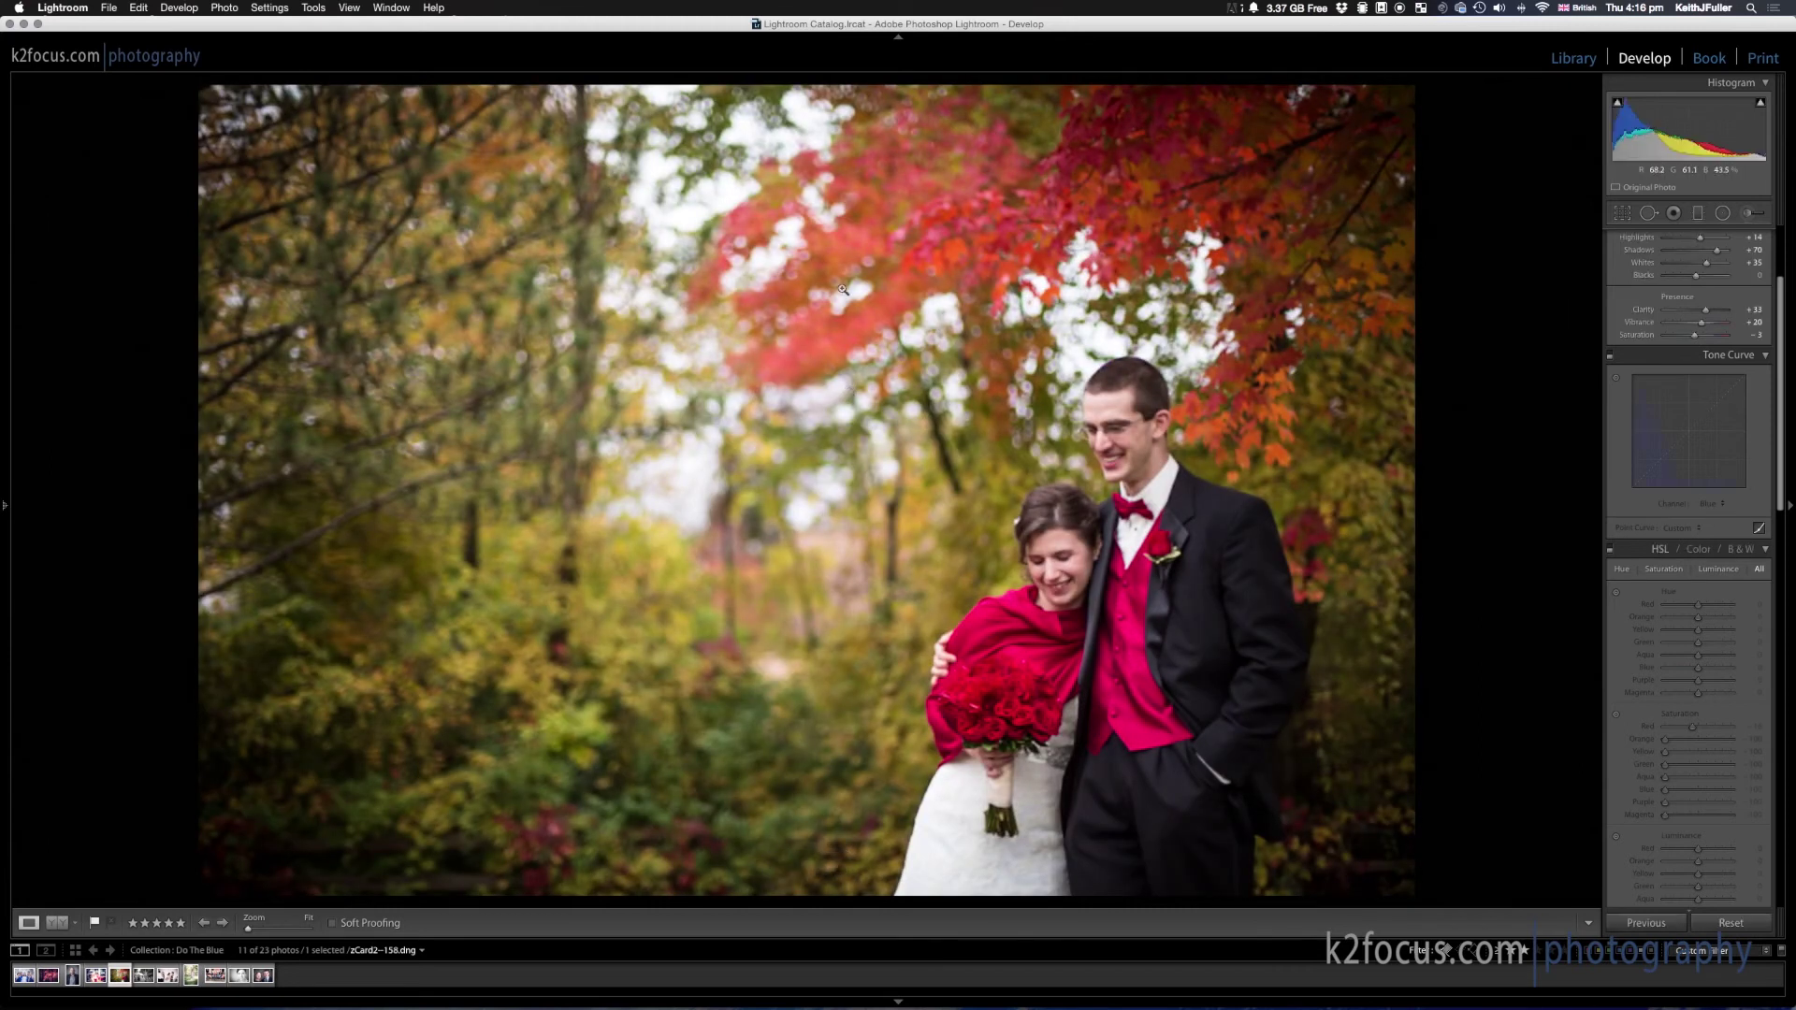
{"action": "left_click", "coordinate": [1610, 356]}
{"action": "left_click_drag", "start_coordinate": [1711, 415], "coordinate": [1709, 411]}
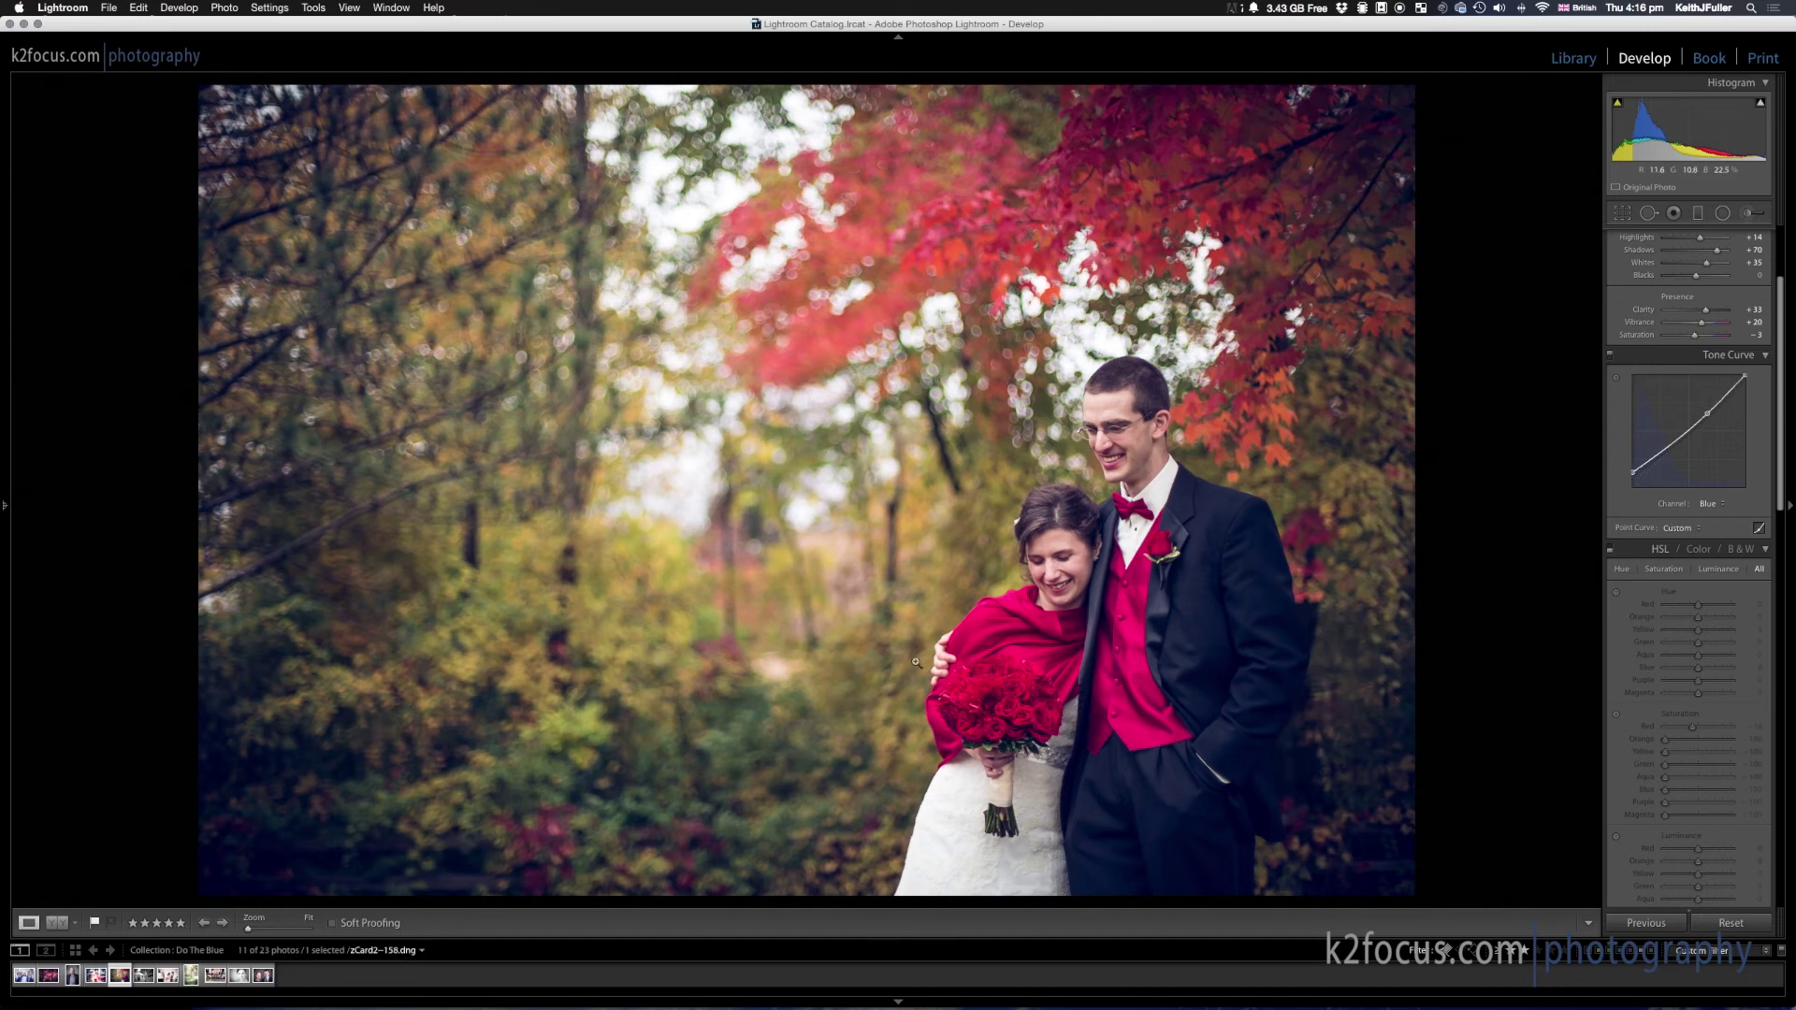
{"action": "left_click", "coordinate": [1610, 356]}
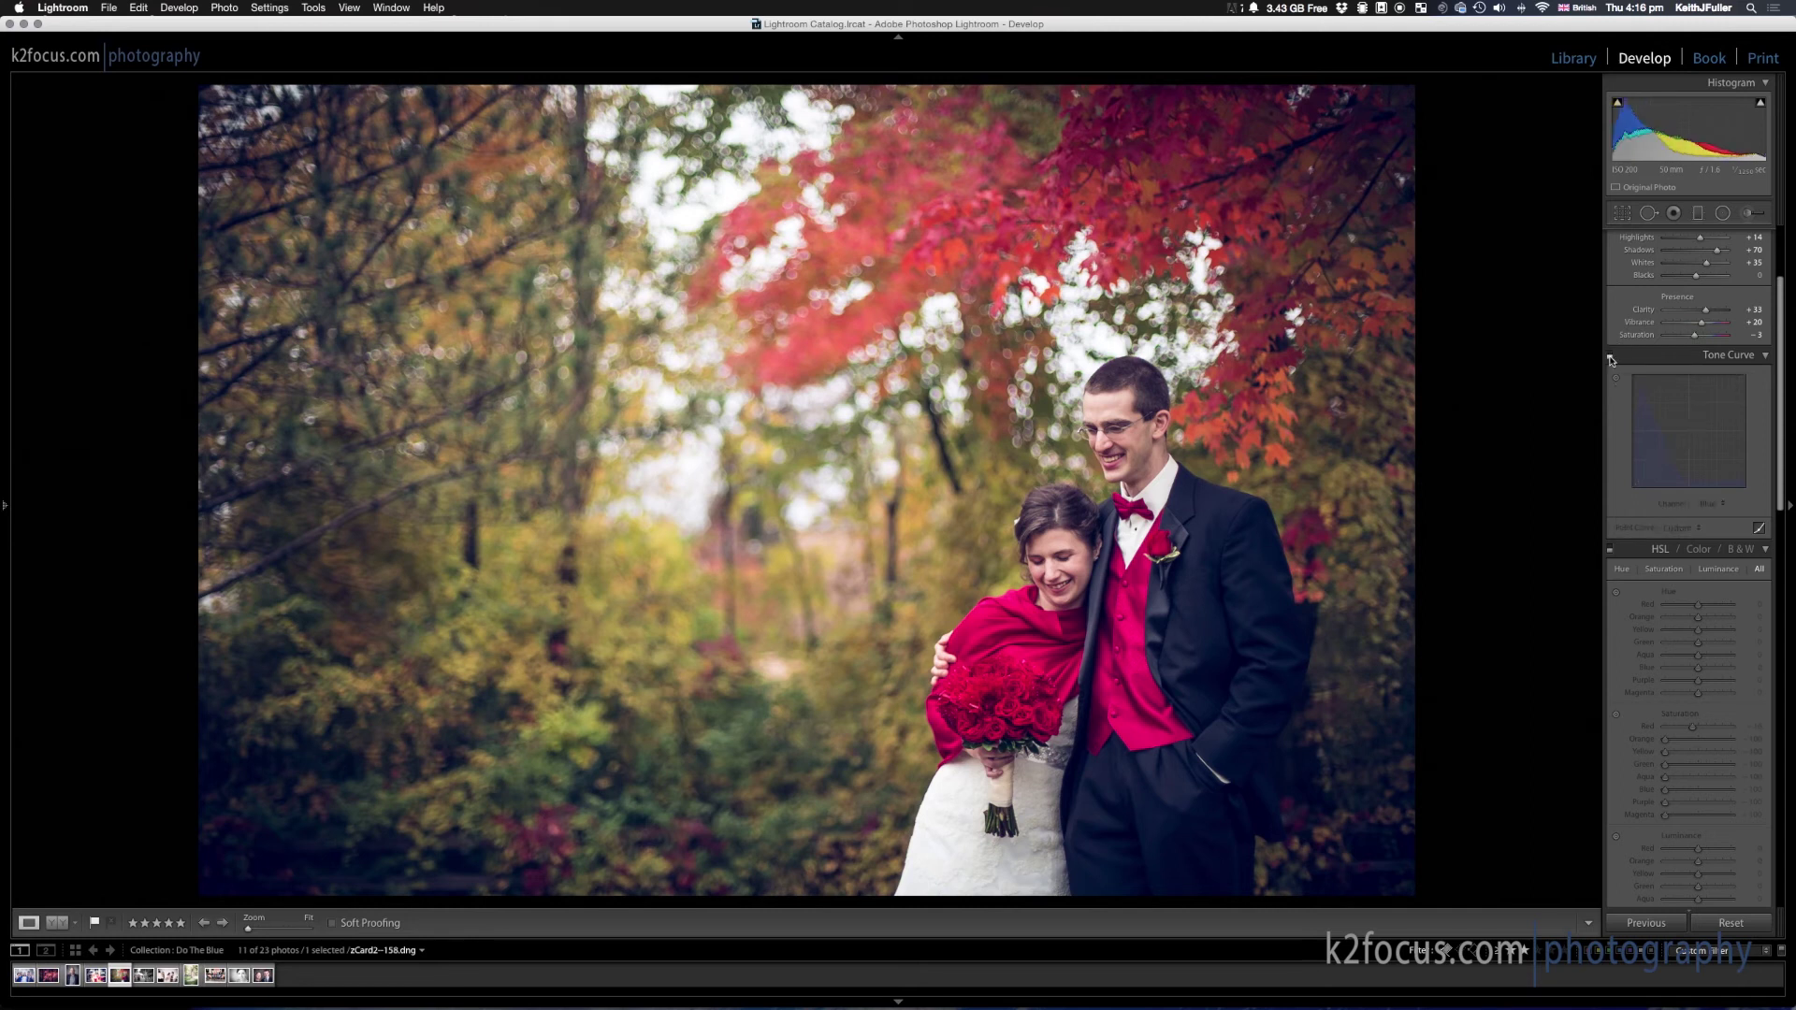
{"action": "left_click", "coordinate": [1609, 356]}
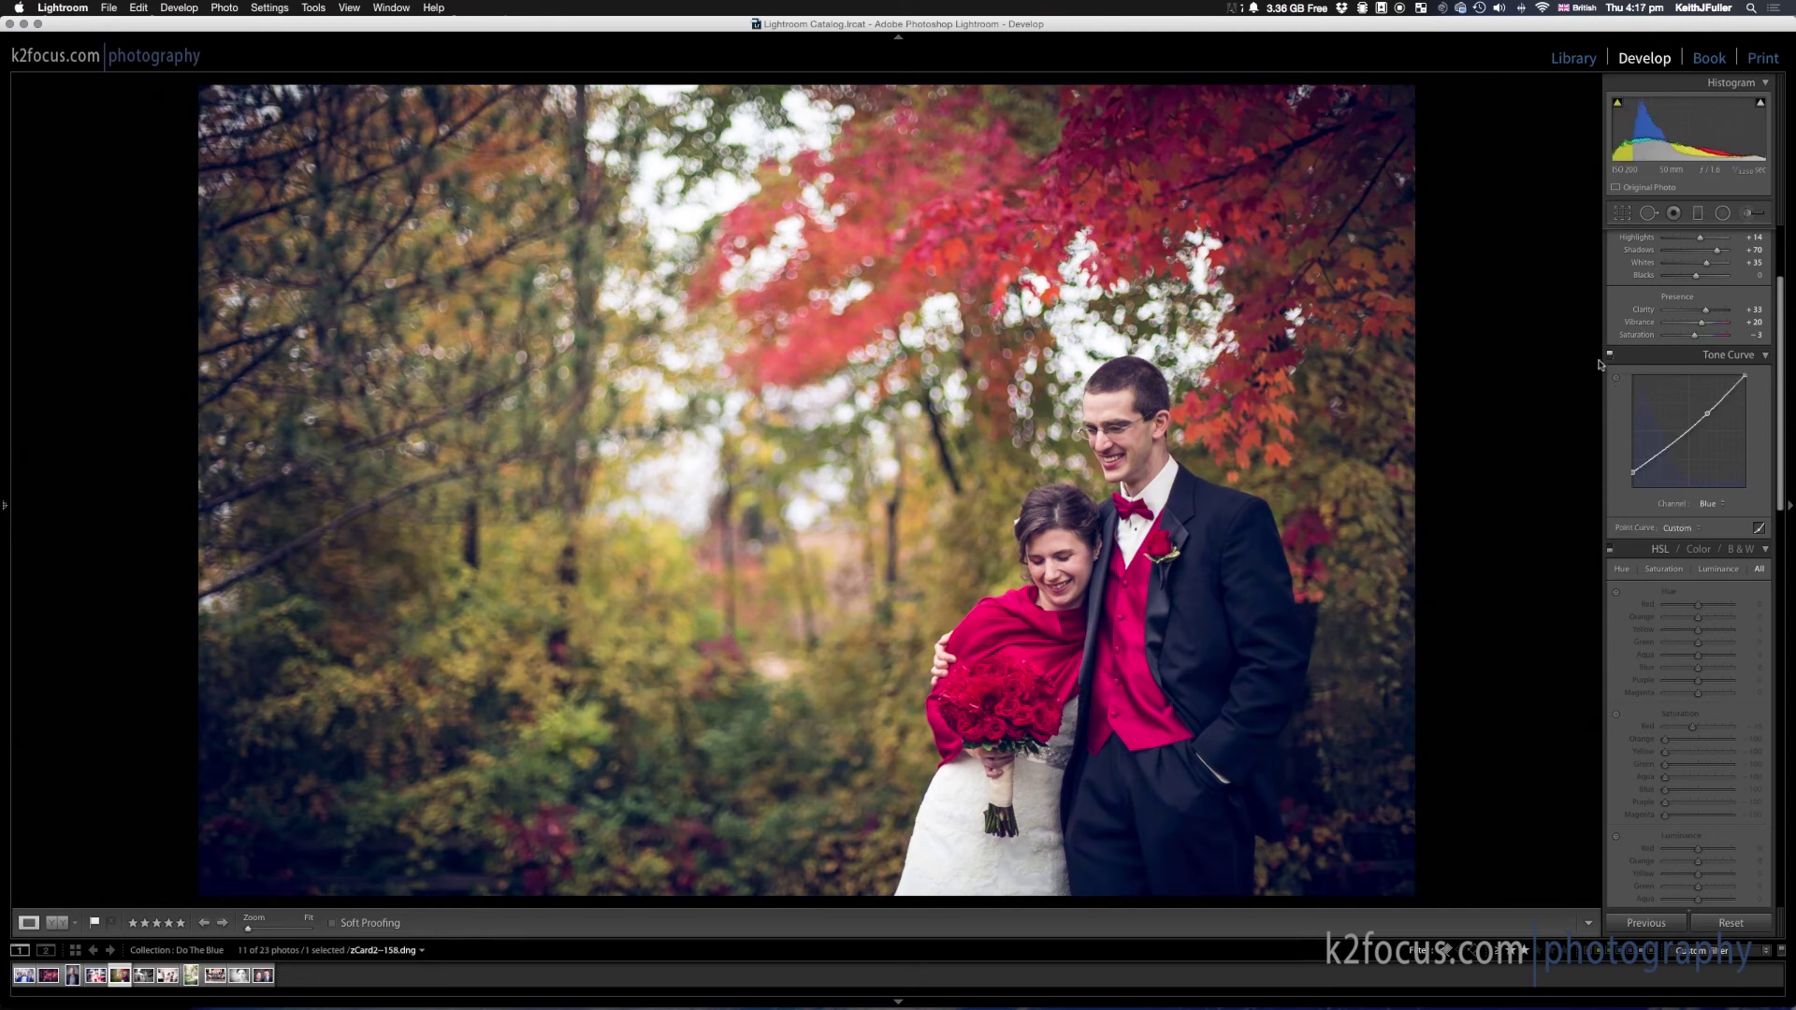
Open the street performer photo and compare it with and without its blue tone curve adjustment
{"action": "left_click", "coordinate": [143, 975]}
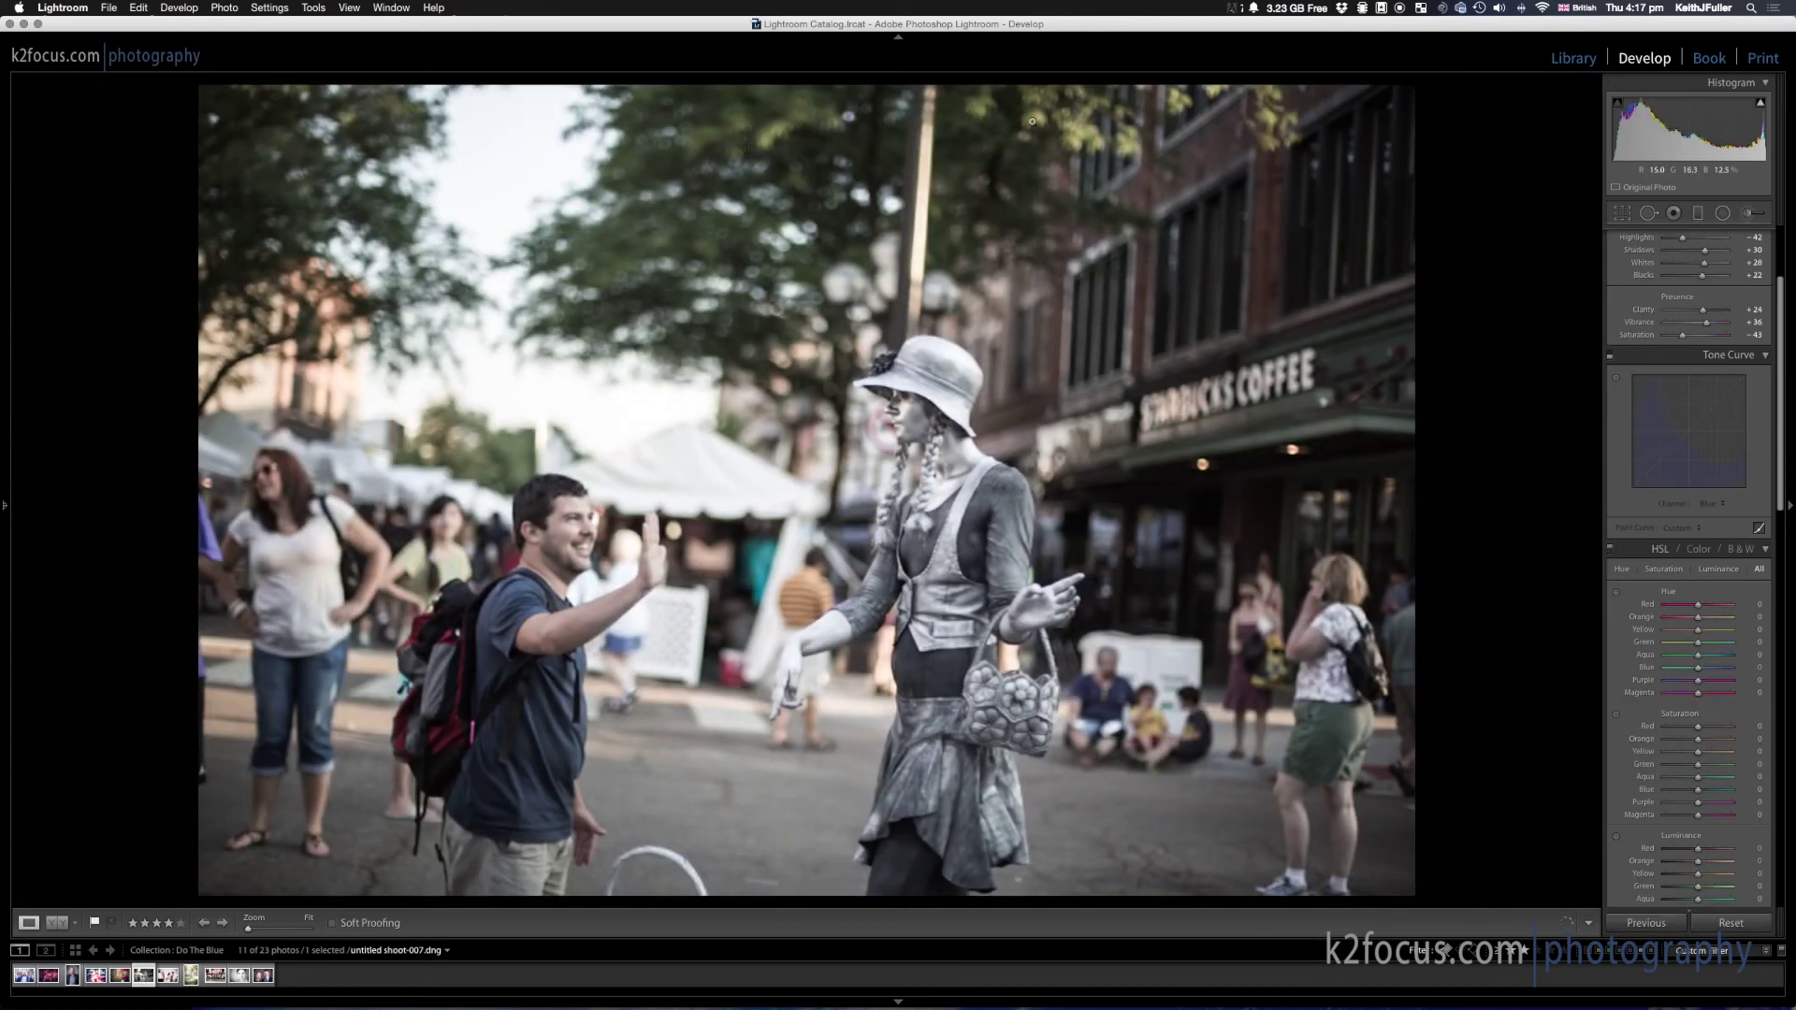
{"action": "left_click", "coordinate": [1610, 359]}
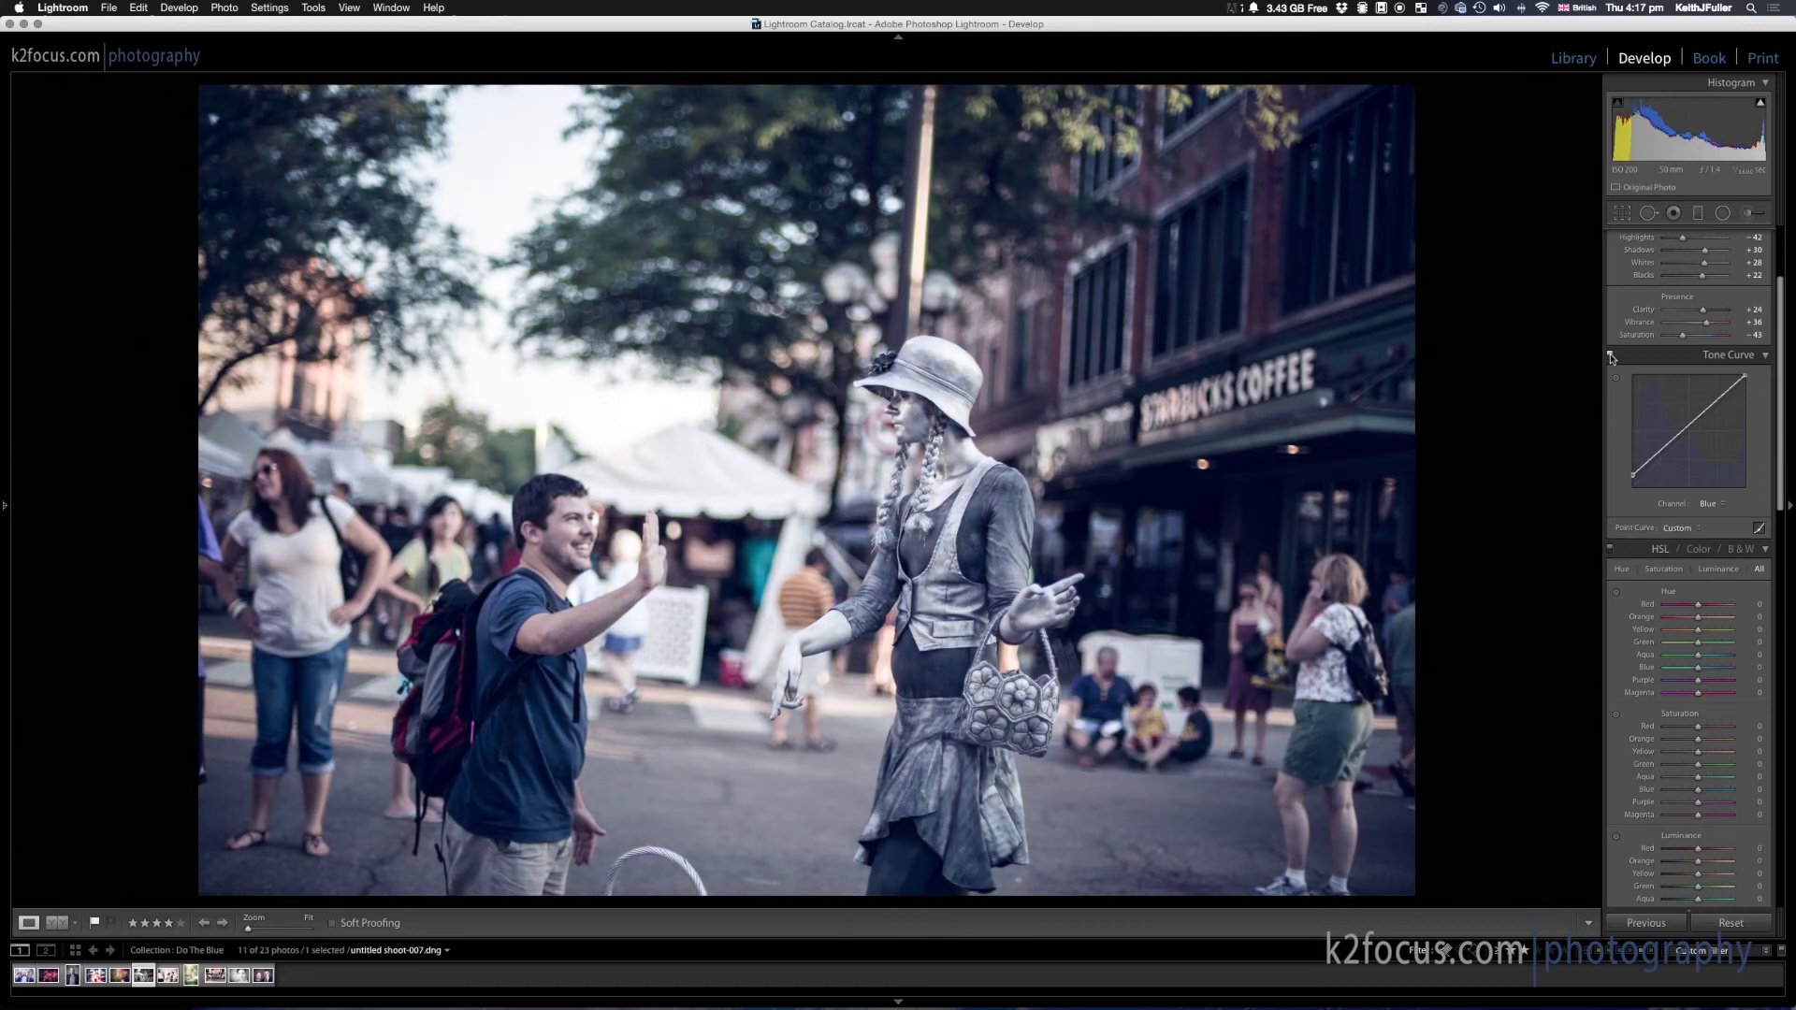
{"action": "left_click", "coordinate": [1611, 358]}
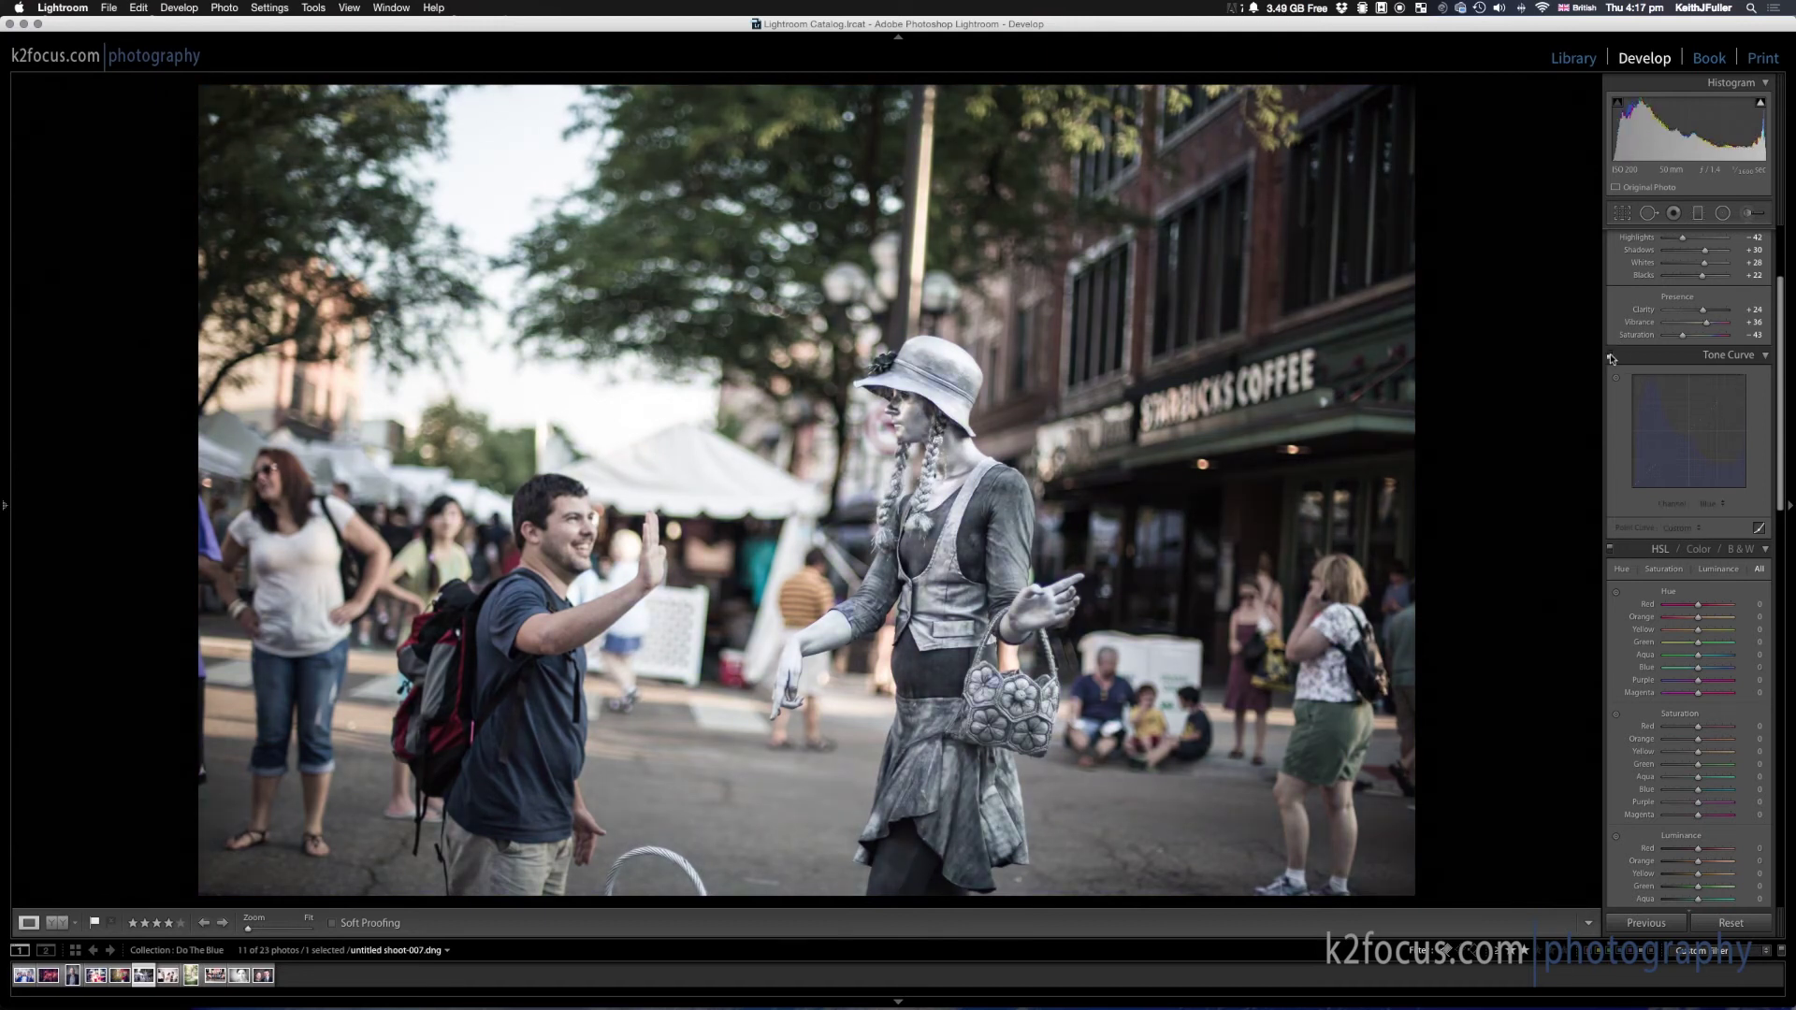
{"action": "left_click", "coordinate": [1610, 359]}
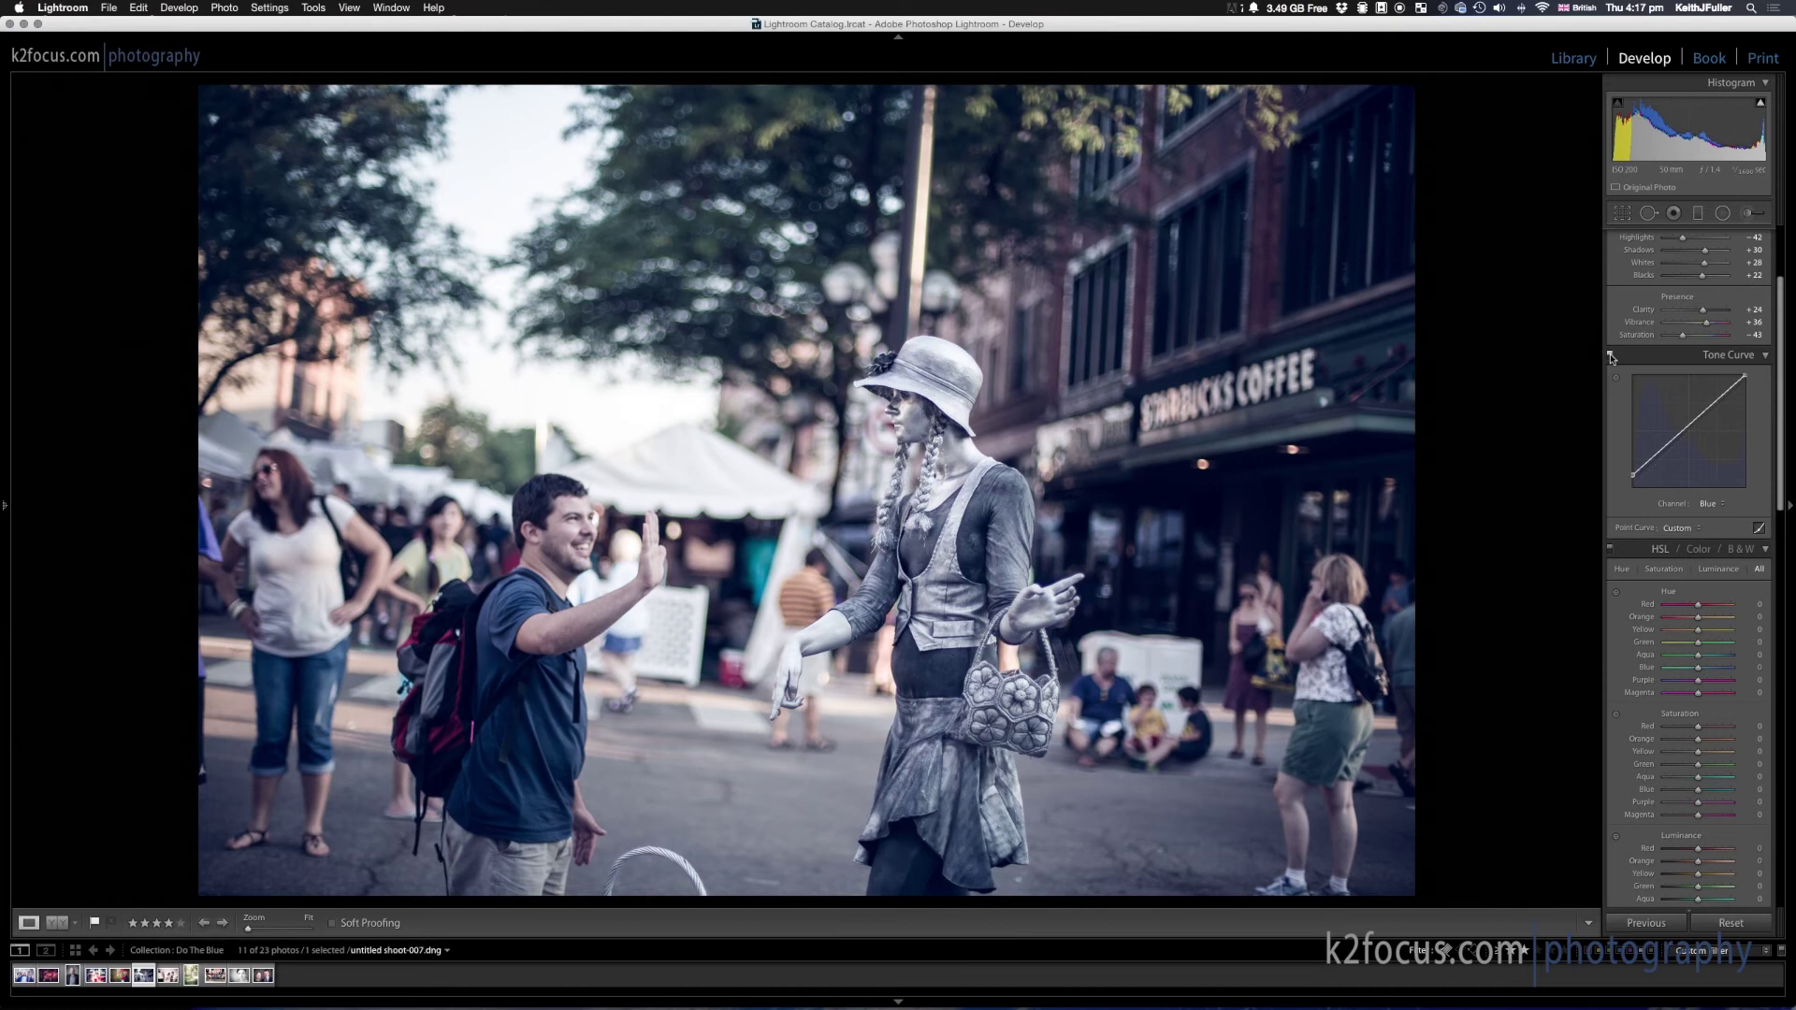
{"action": "left_click", "coordinate": [1611, 359]}
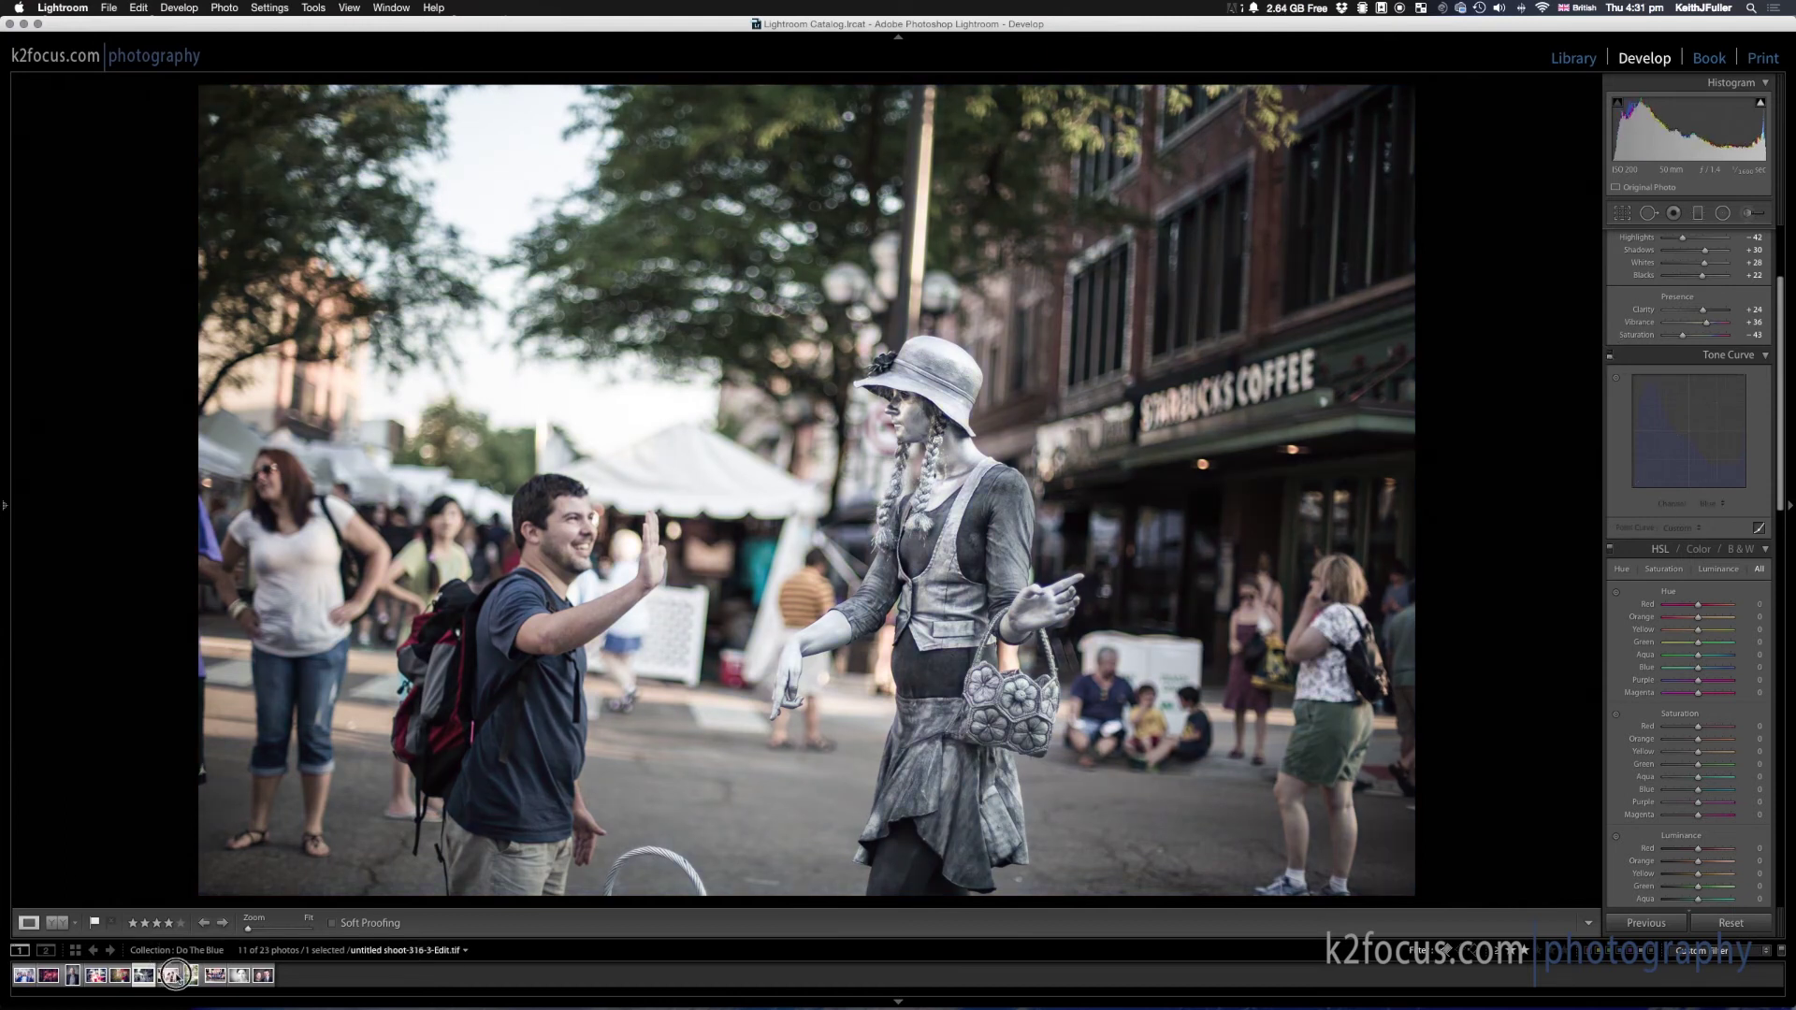
Open the wedding dance photo, enable its tone curve adjustment and compare the shadows with and without the blue tint
{"action": "left_click", "coordinate": [174, 975]}
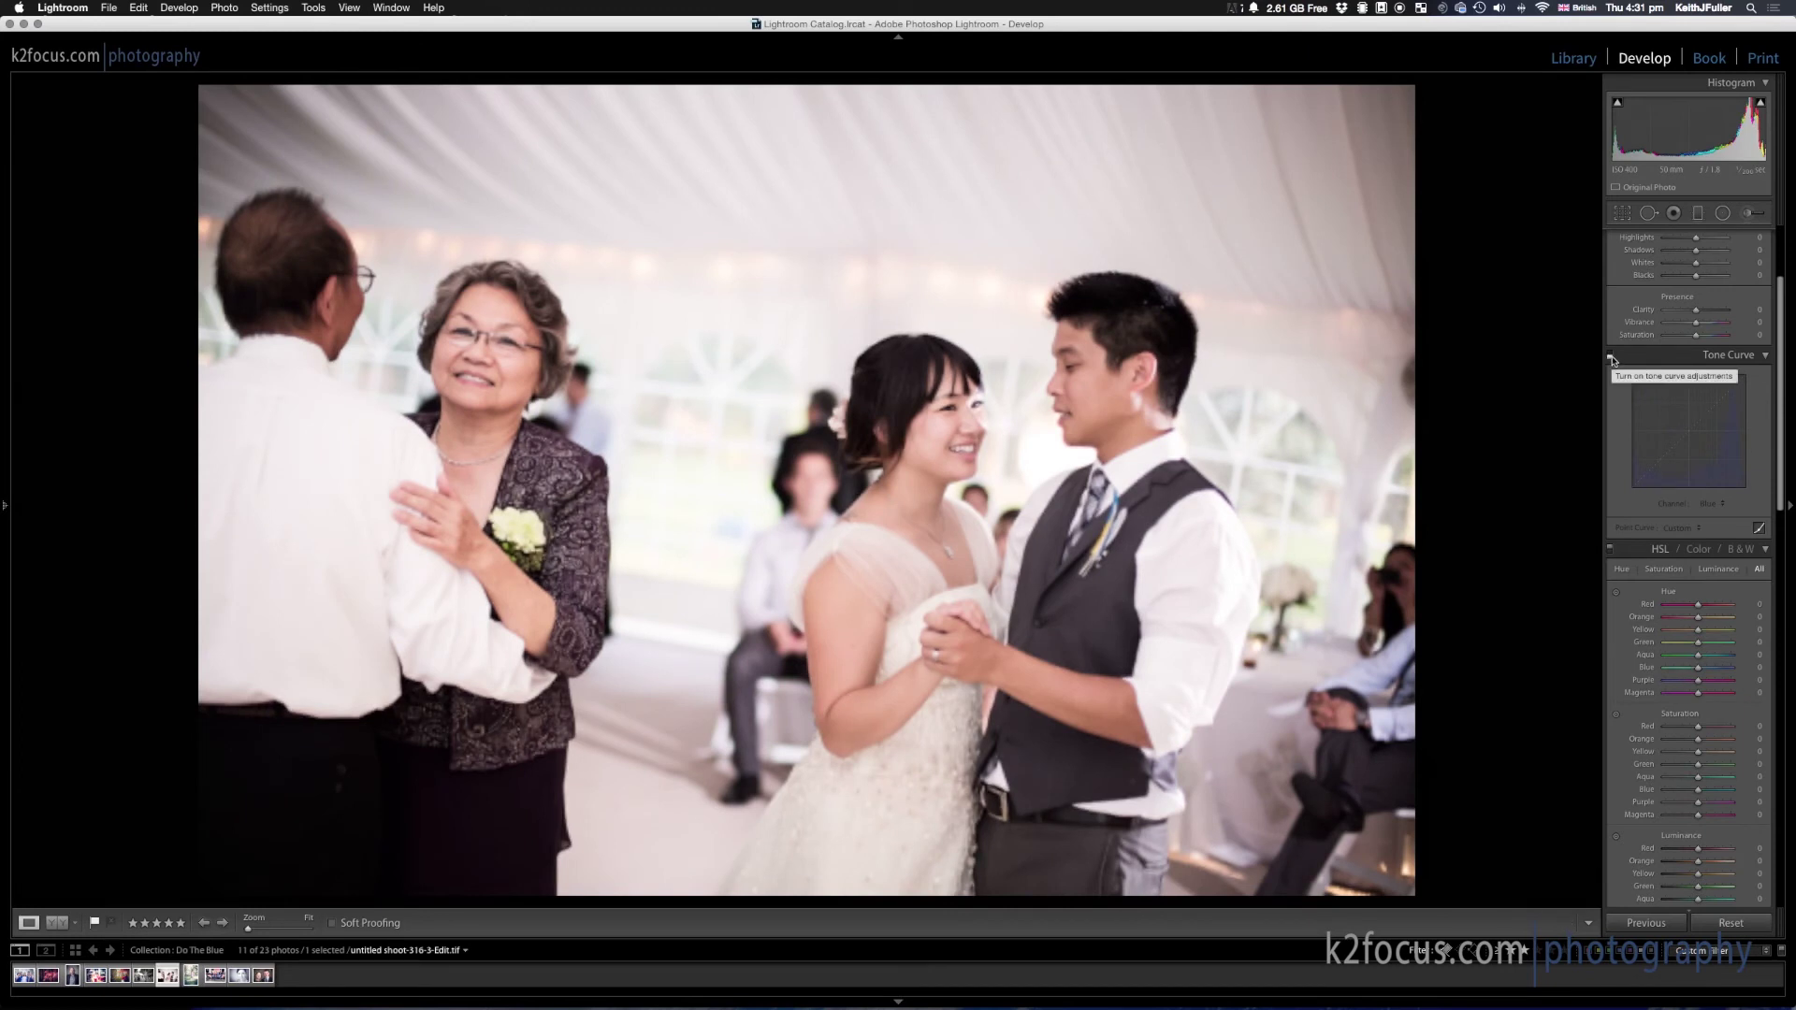
{"action": "left_click", "coordinate": [1610, 357]}
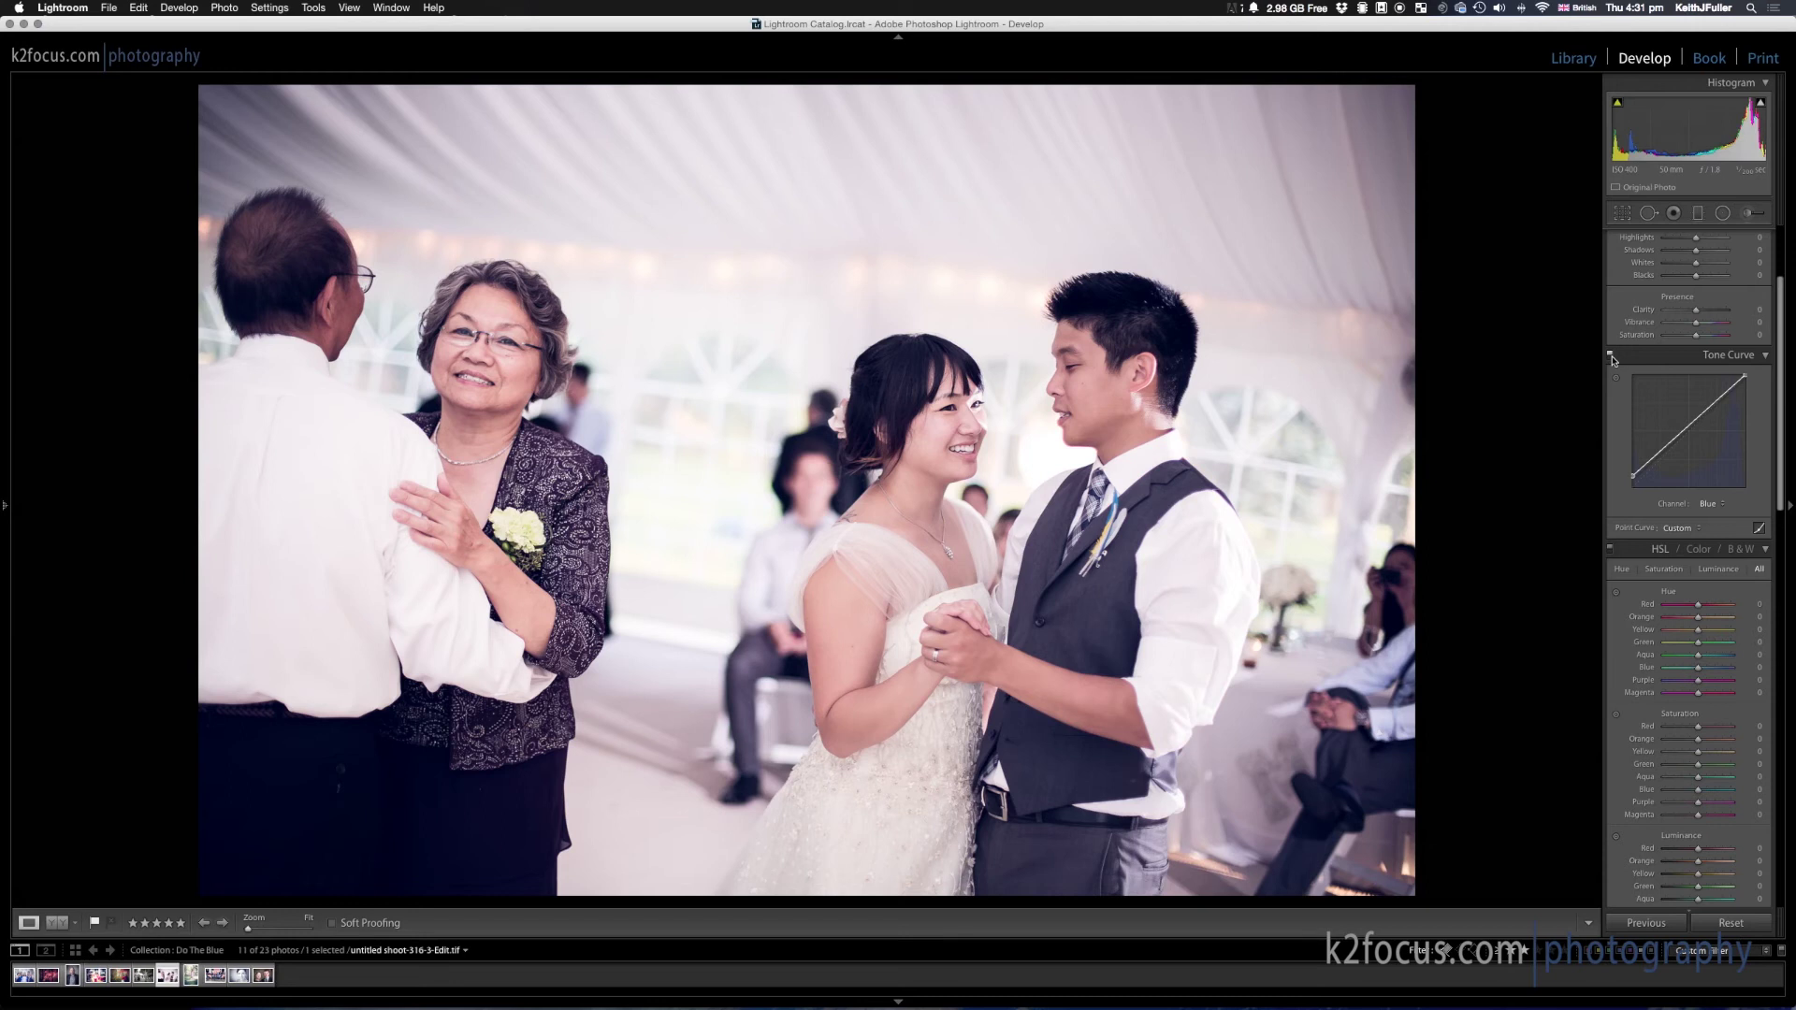
{"action": "left_click", "coordinate": [1610, 356]}
{"action": "left_click", "coordinate": [1610, 356]}
Compare the woodland bride photo and the black-and-white portrait with and without their blue tone curve adjustments
{"action": "left_click", "coordinate": [191, 979]}
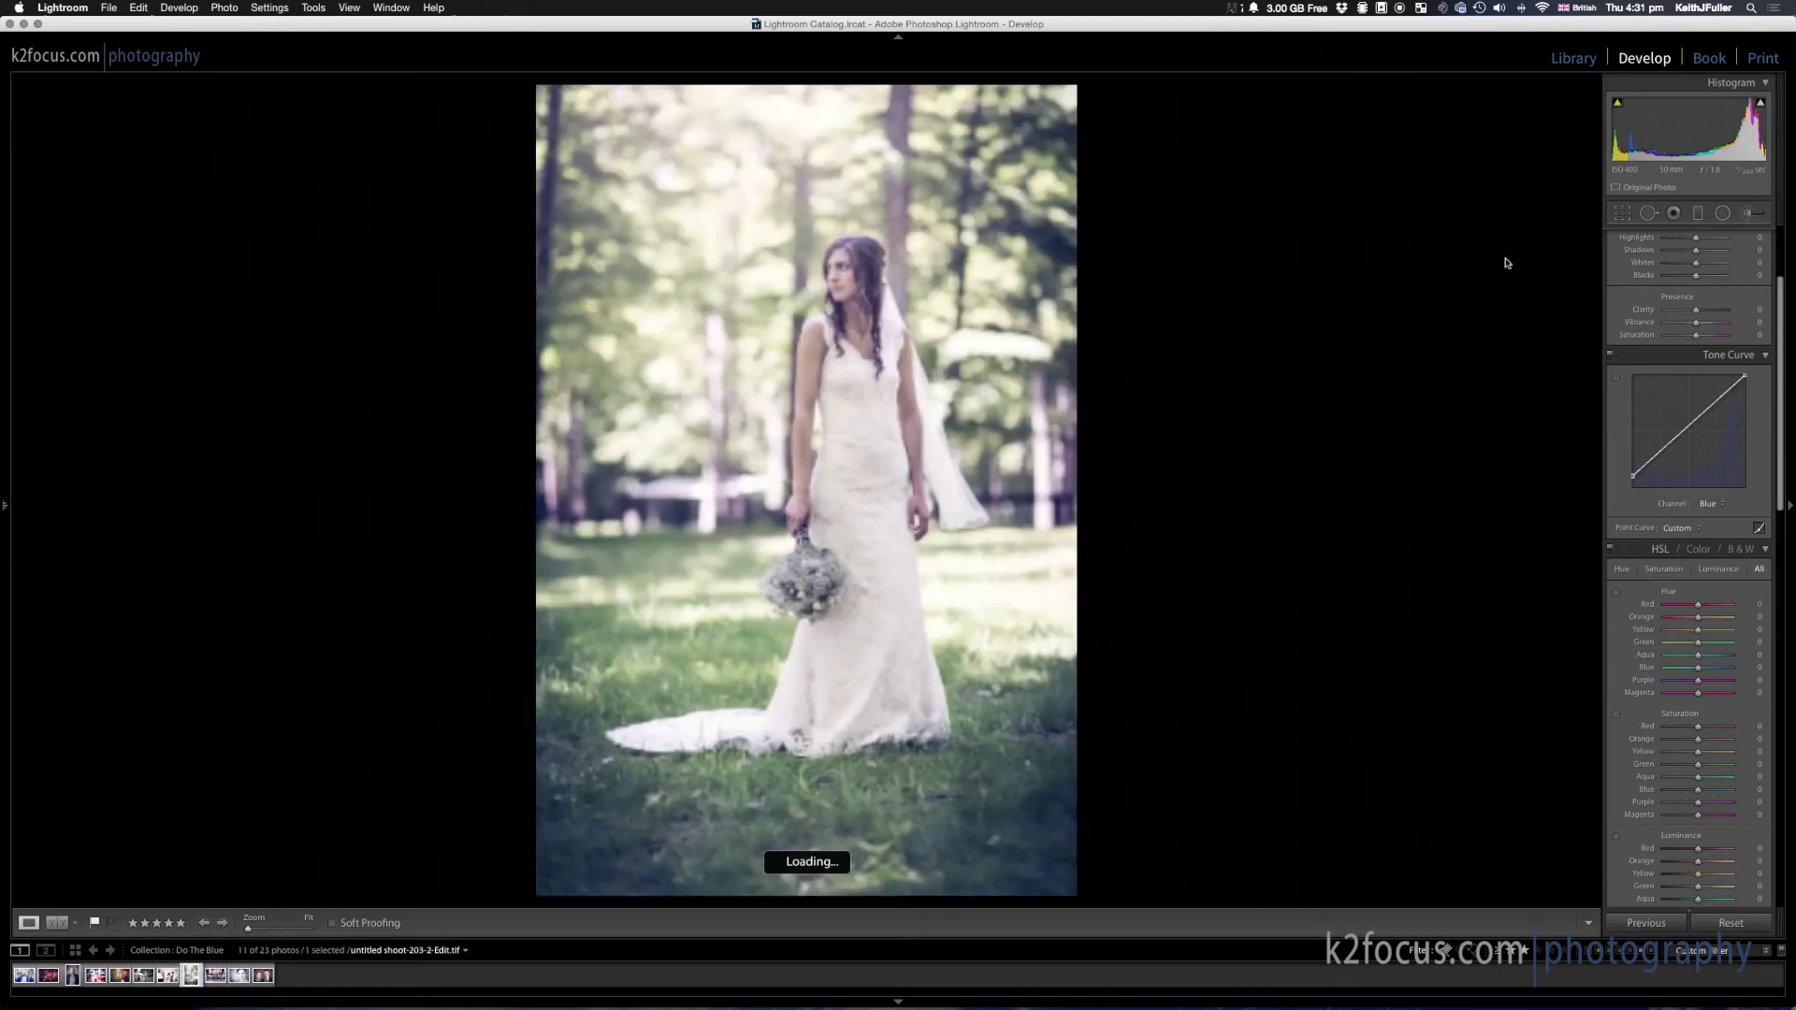
{"action": "left_click", "coordinate": [1611, 357]}
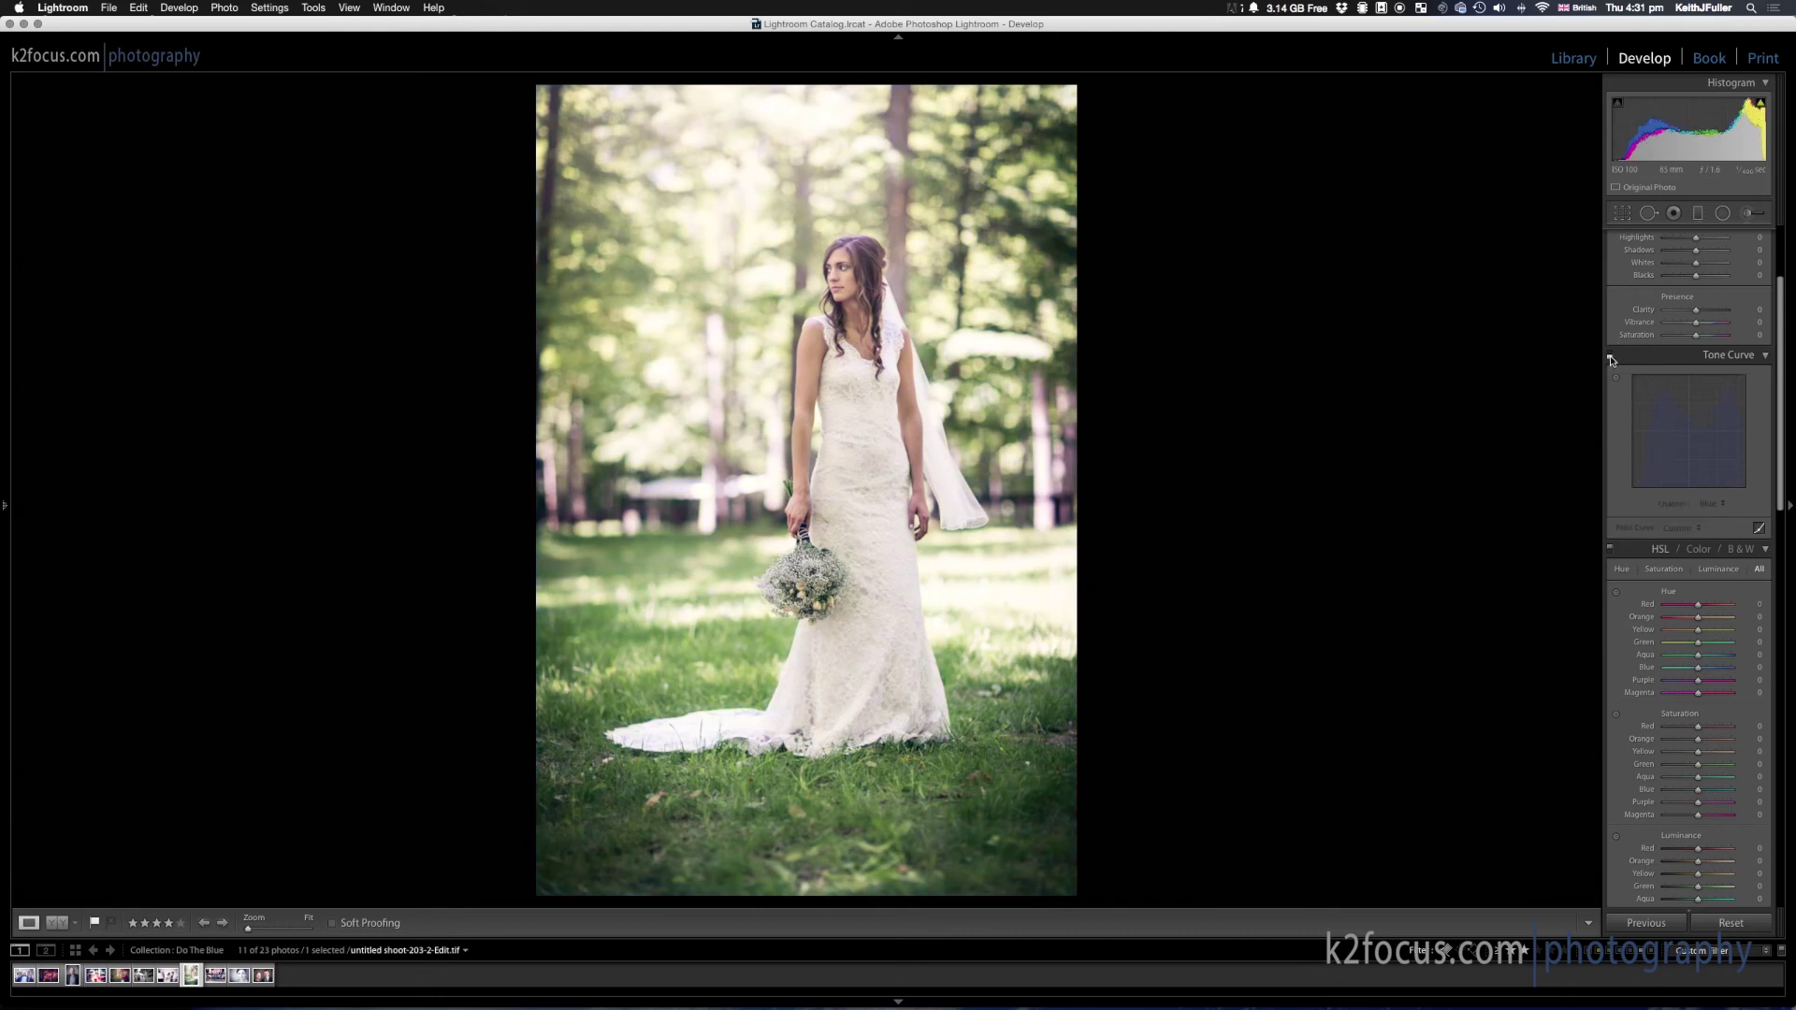
{"action": "left_click", "coordinate": [1611, 357]}
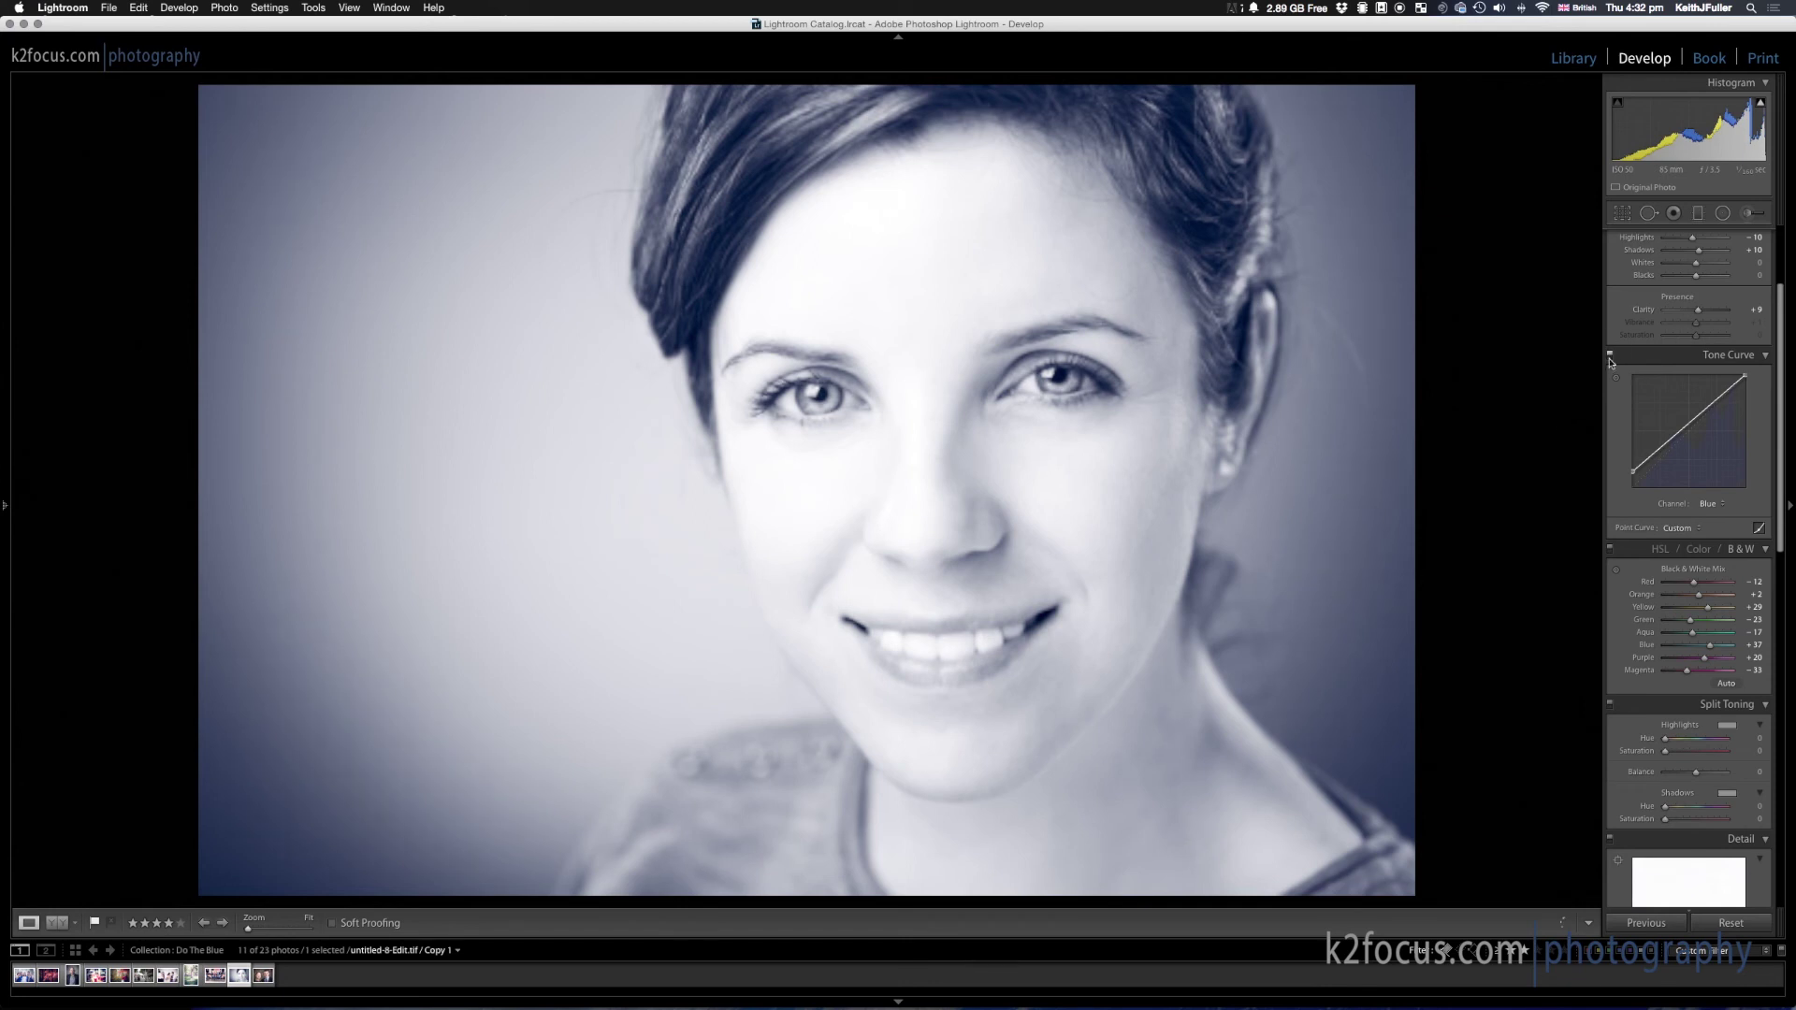
{"action": "left_click", "coordinate": [1610, 357]}
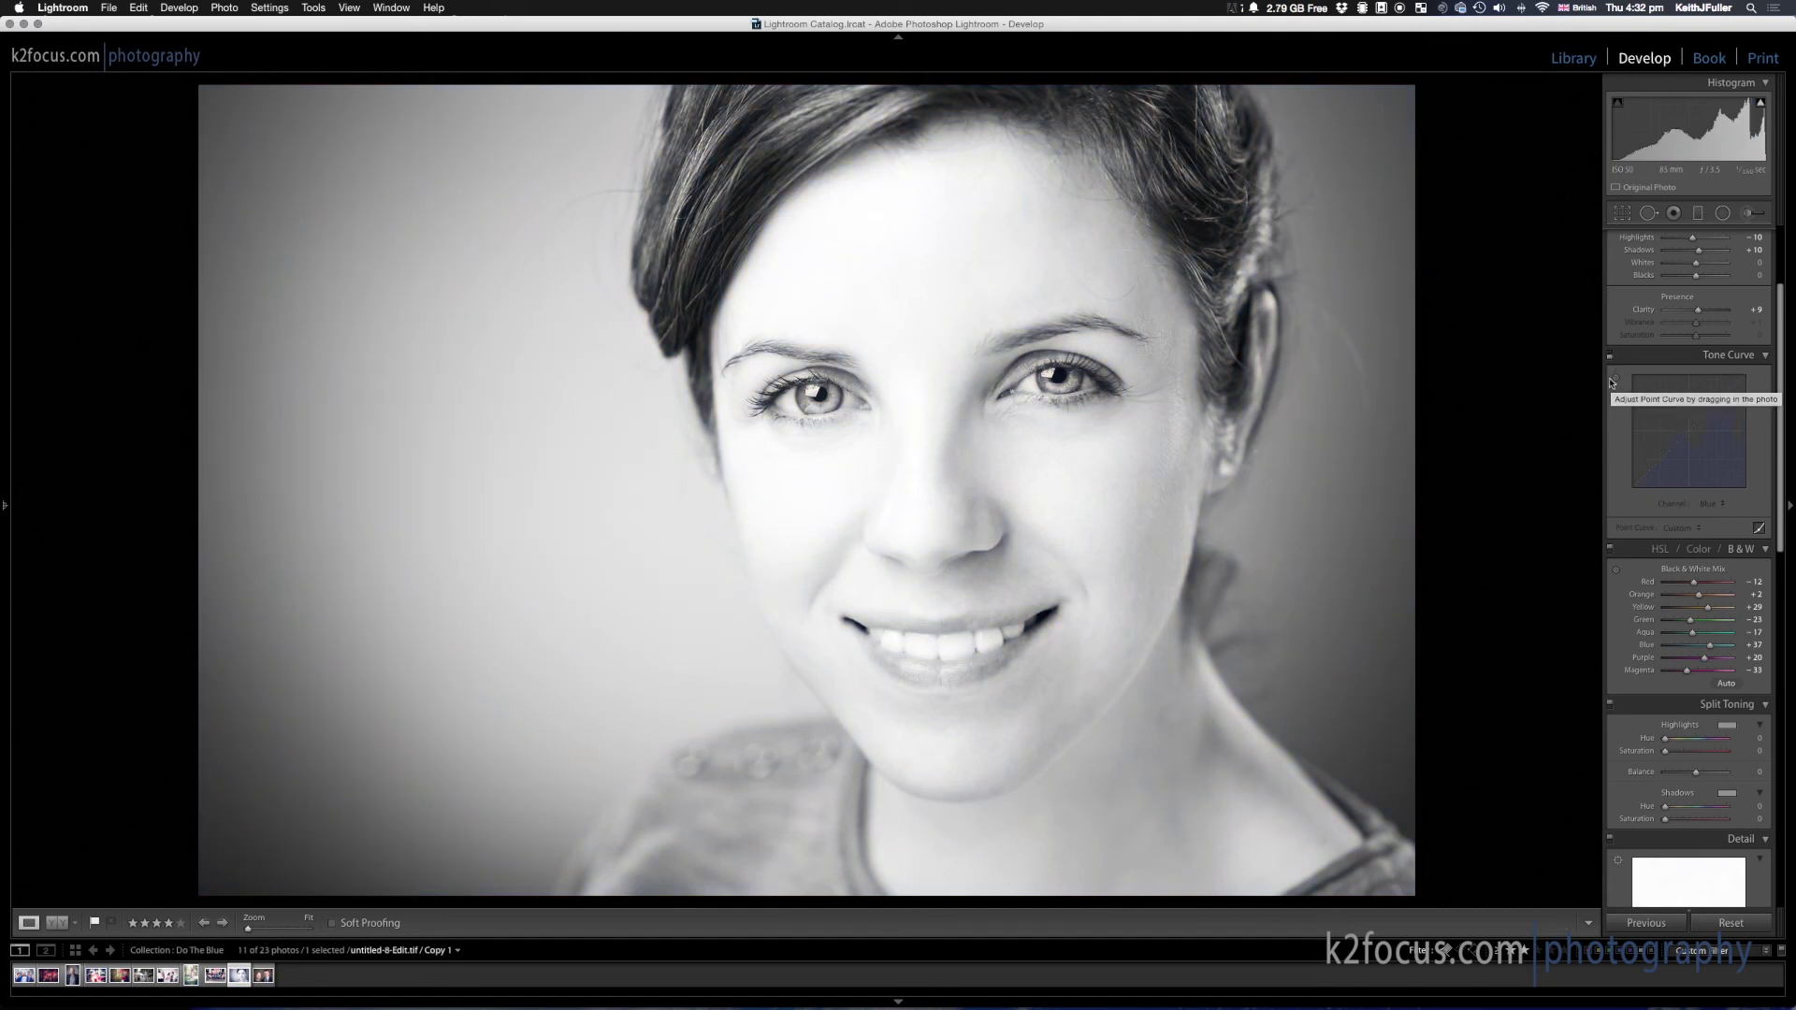
View the smiling couple's portrait with its tone curve adjustment off and look over its white balance and tone settings
{"action": "left_click", "coordinate": [1610, 356]}
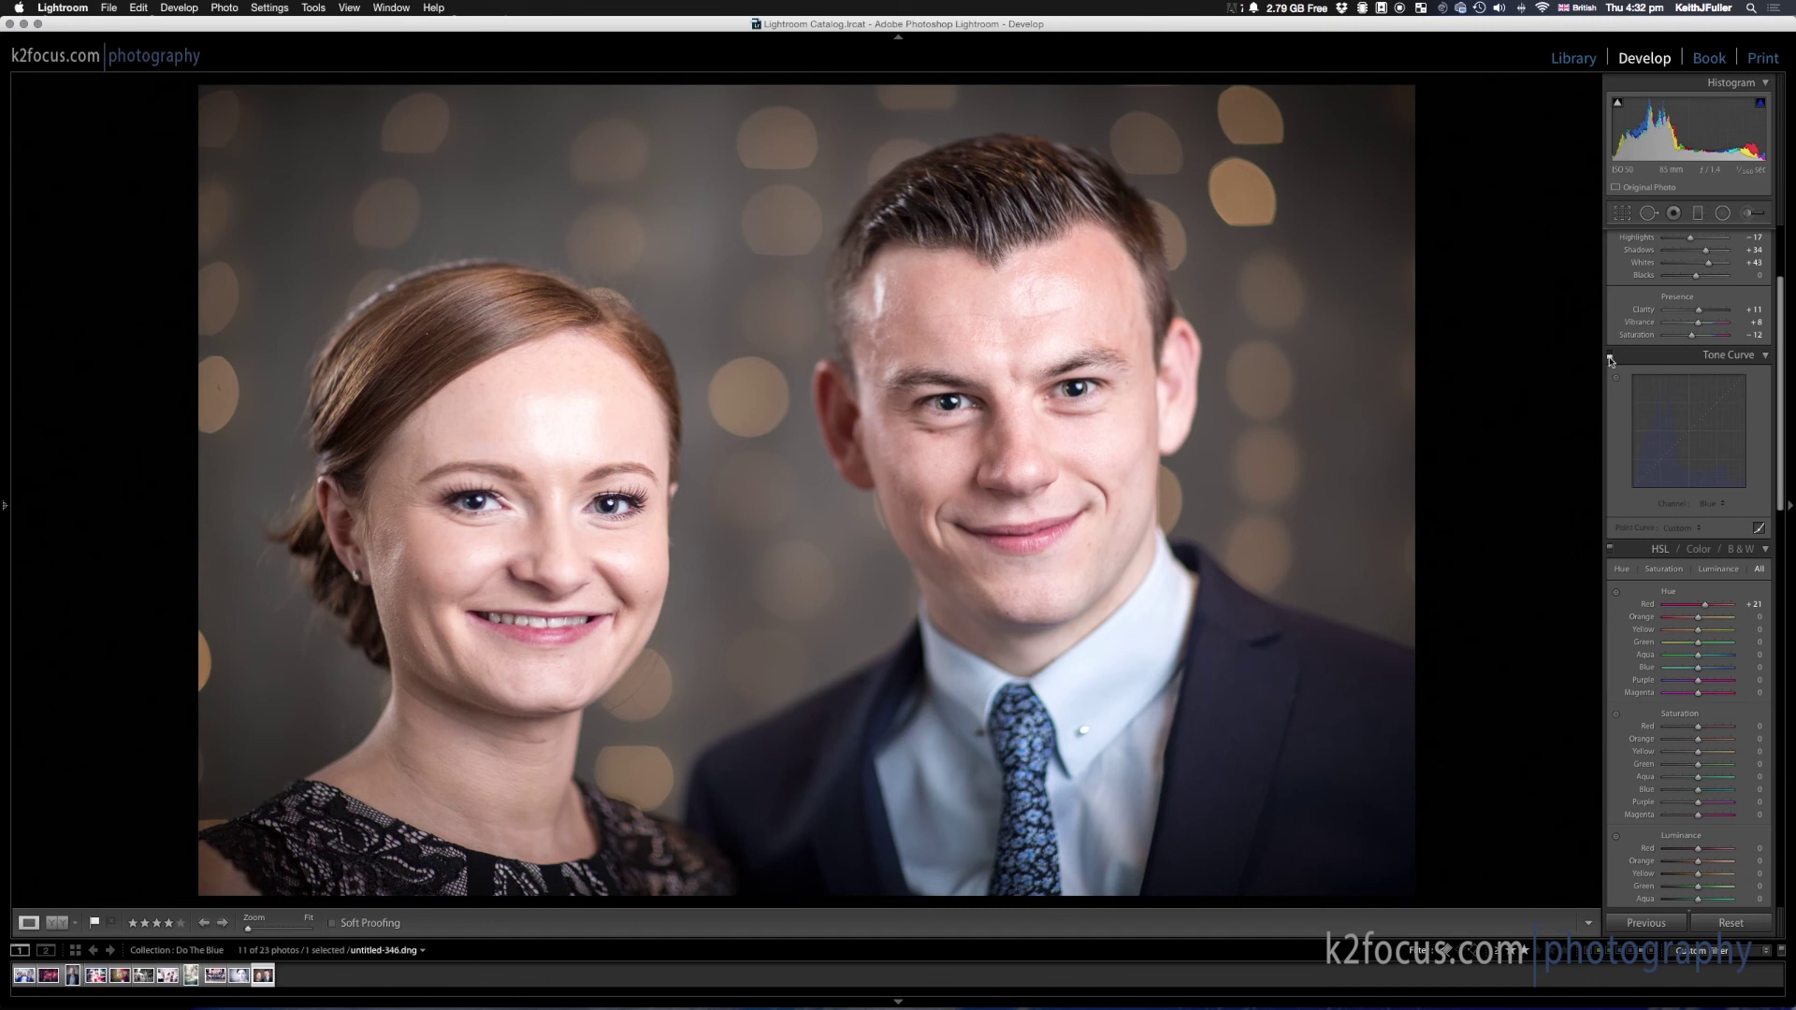
{"action": "scroll", "coordinate": [1657, 389], "scroll_direction": "up", "scroll_amount": 3}
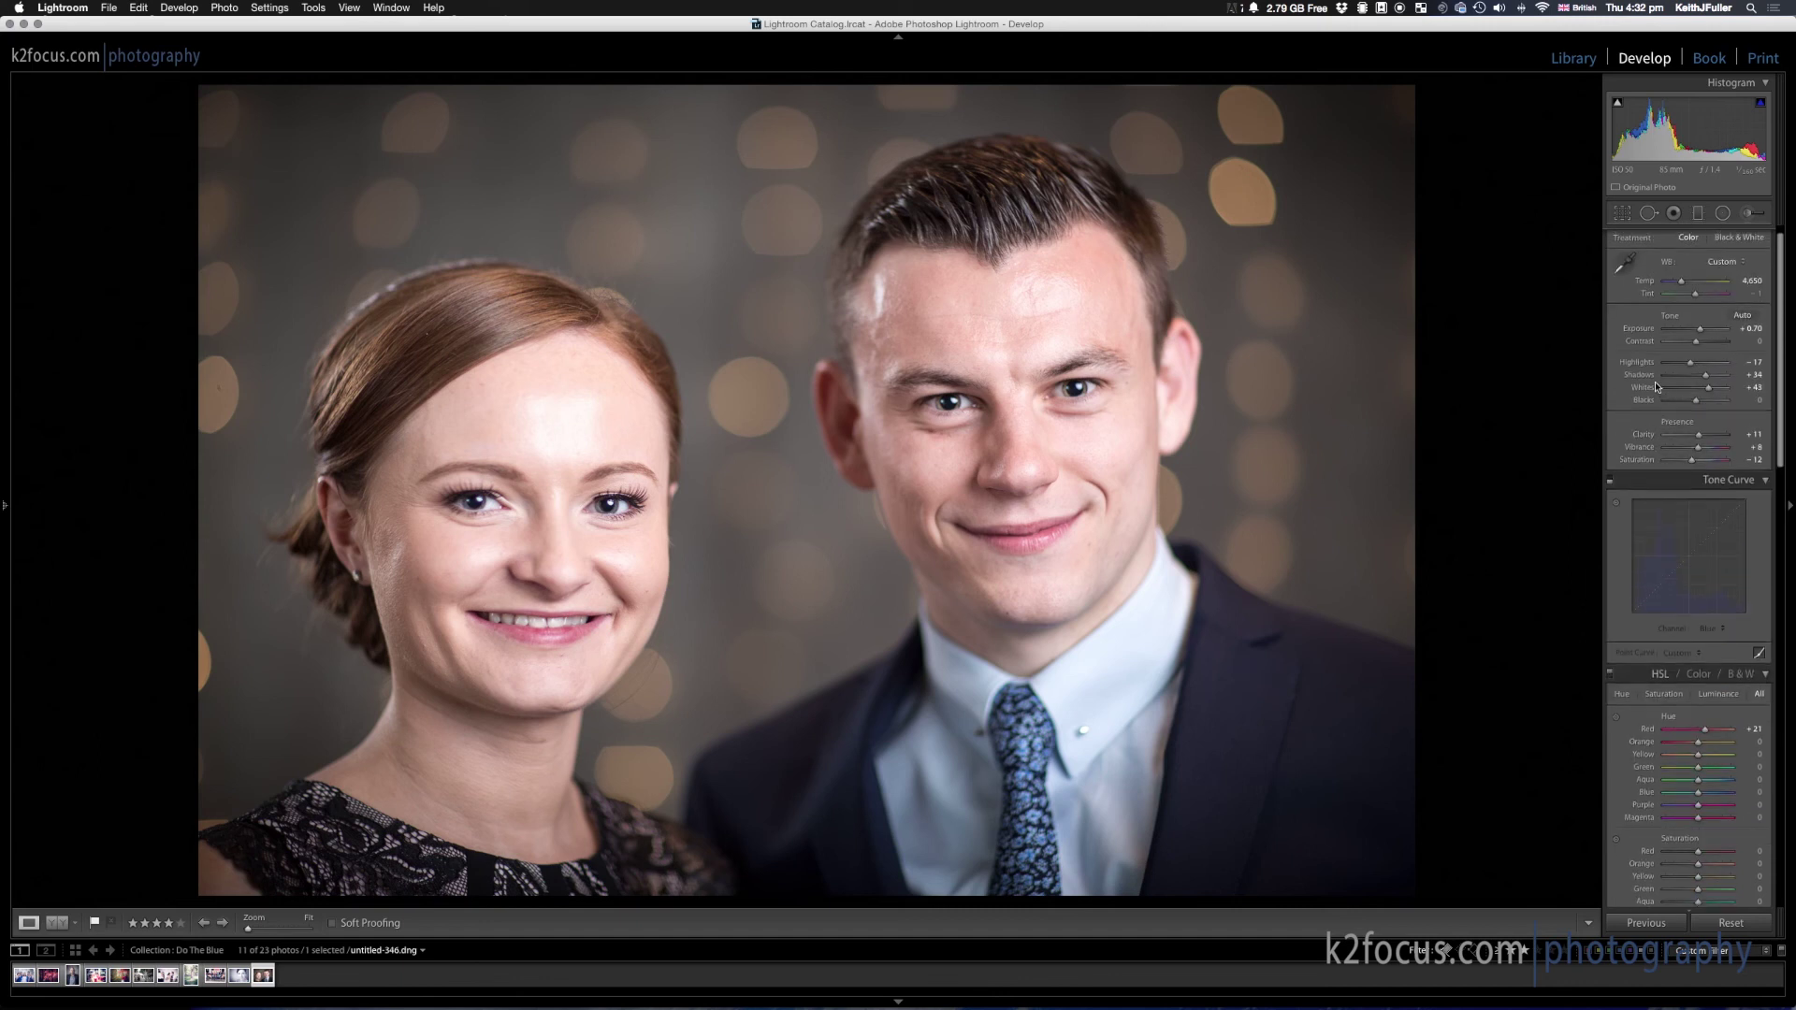